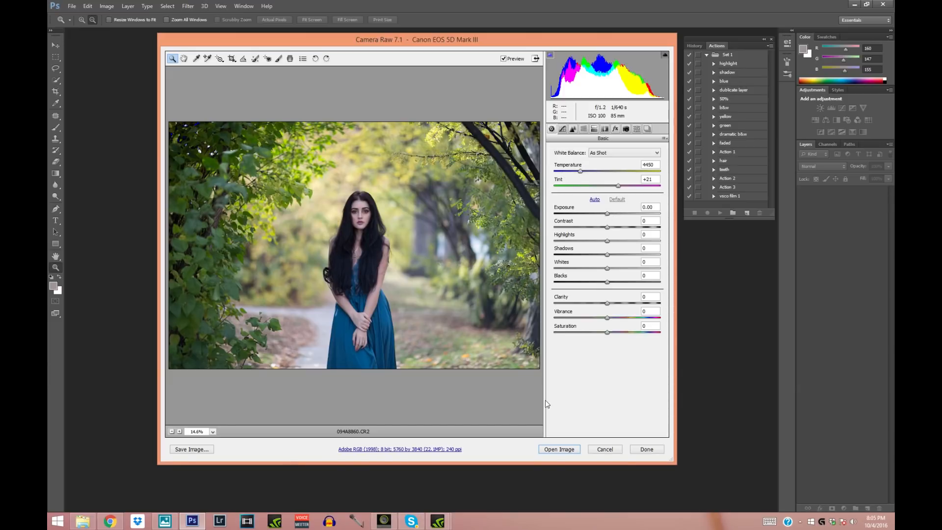
- Dismiss the raw photo and try opening the JPEG file 2 using the Camera Raw format
{"action": "left_click", "coordinate": [604, 450]}
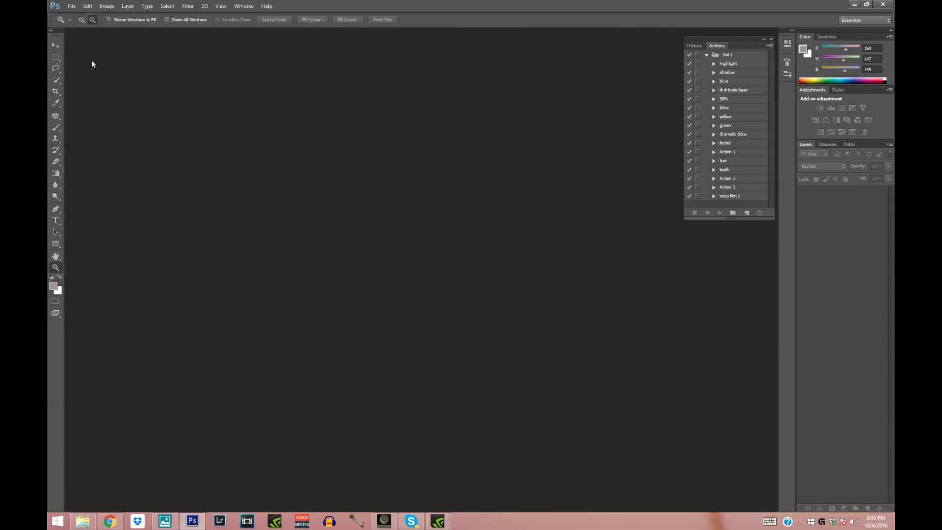
{"action": "left_click", "coordinate": [72, 6]}
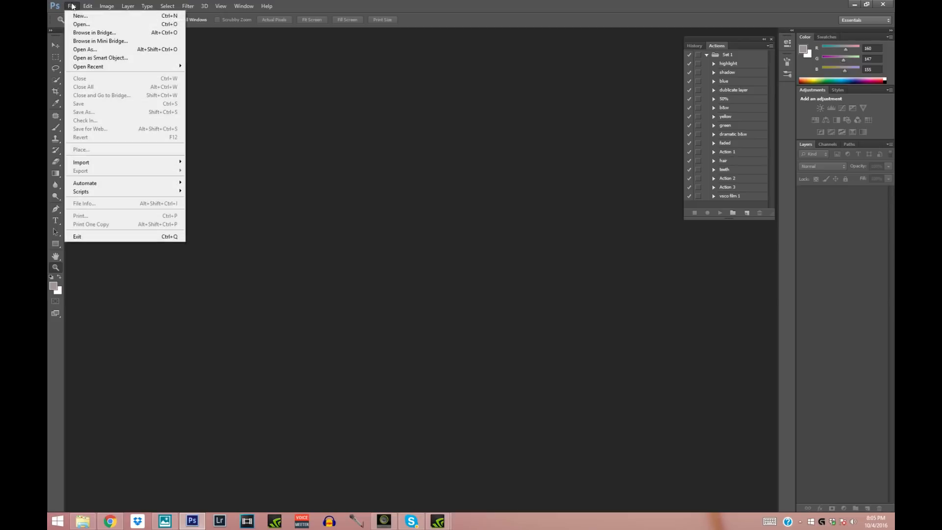
{"action": "left_click", "coordinate": [86, 49]}
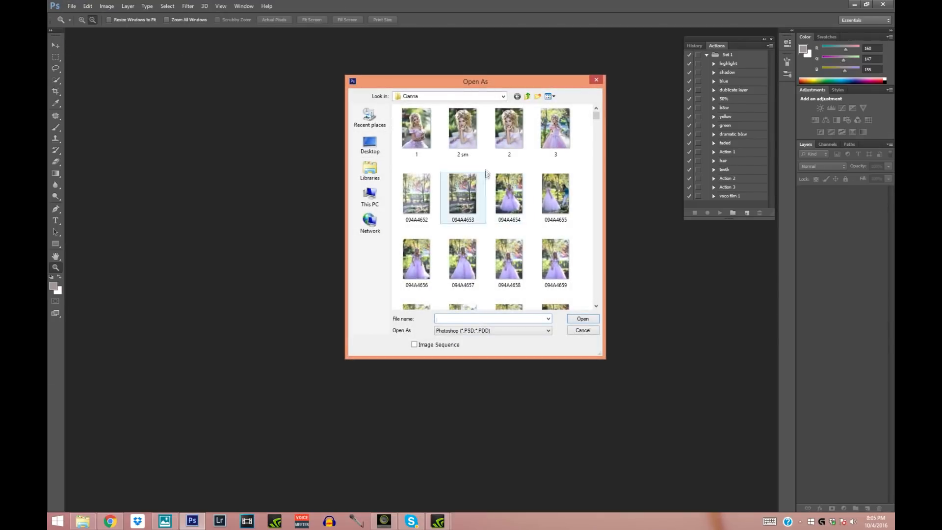
{"action": "left_click", "coordinate": [514, 138]}
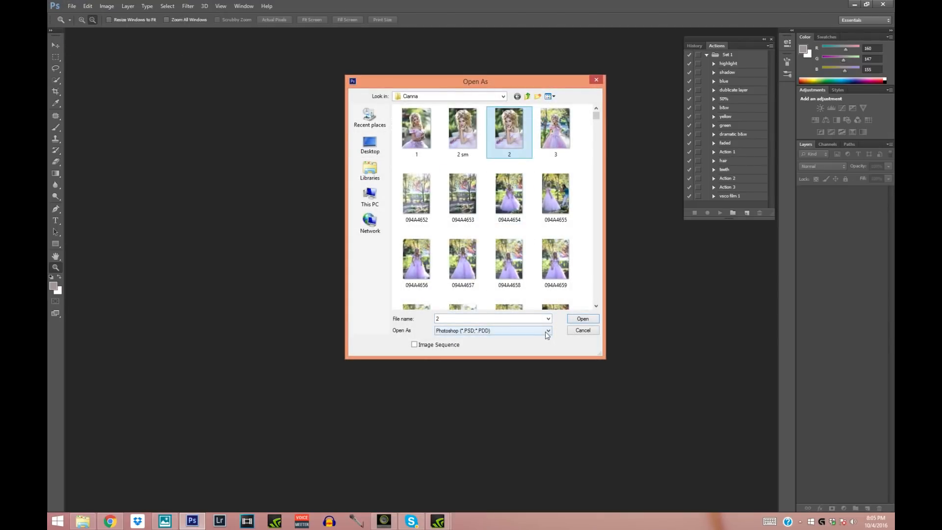
{"action": "left_click", "coordinate": [549, 333]}
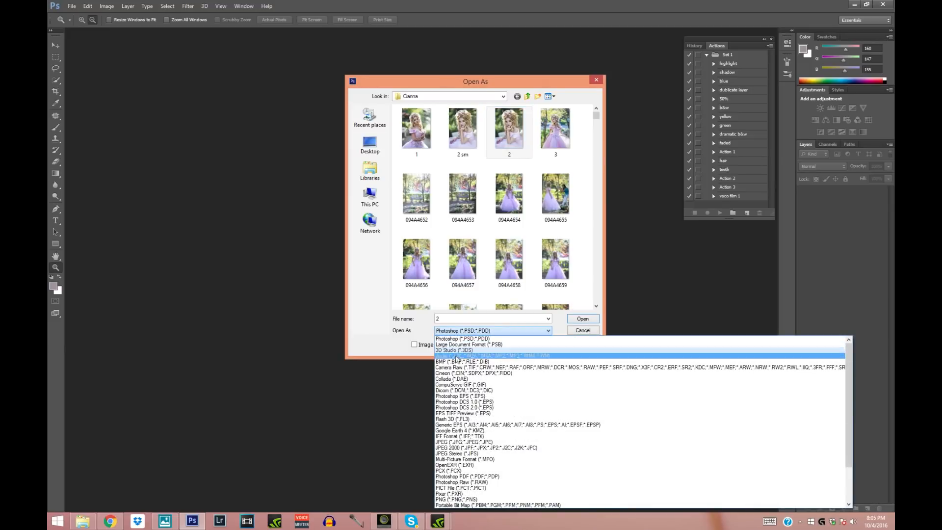
{"action": "left_click", "coordinate": [544, 369]}
{"action": "left_click", "coordinate": [581, 320]}
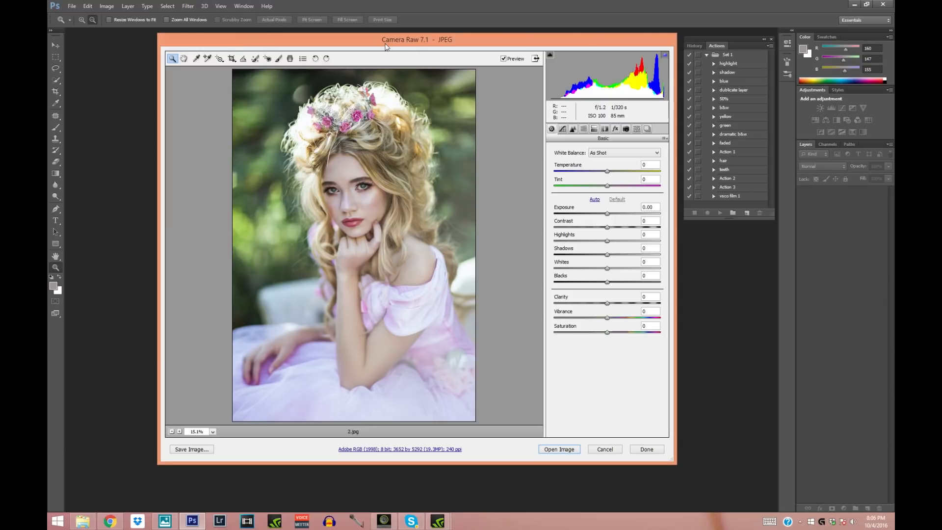
{"action": "left_click", "coordinate": [605, 451]}
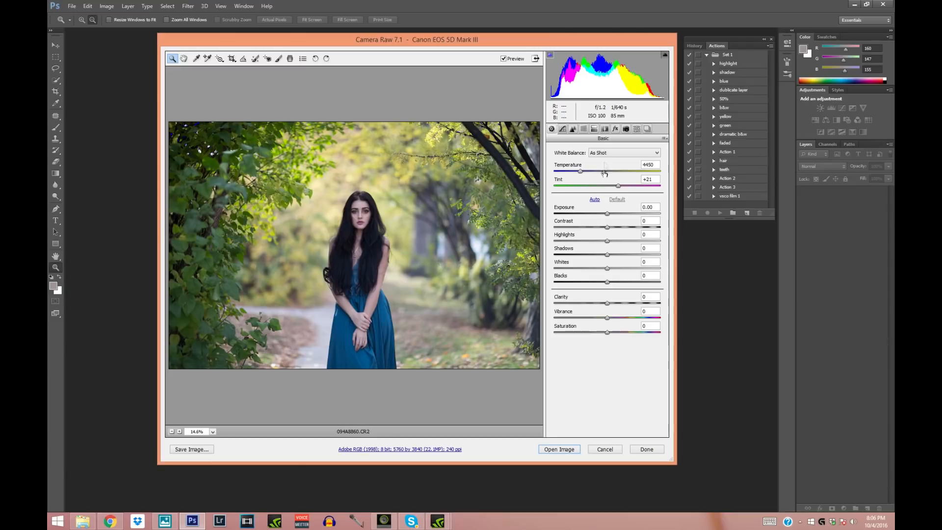
- Set the photo's Exposure to +0.10, Contrast to +13, Highlights to -40 and Shadows to +17
{"action": "left_click_drag", "start_coordinate": [608, 214], "coordinate": [614, 227]}
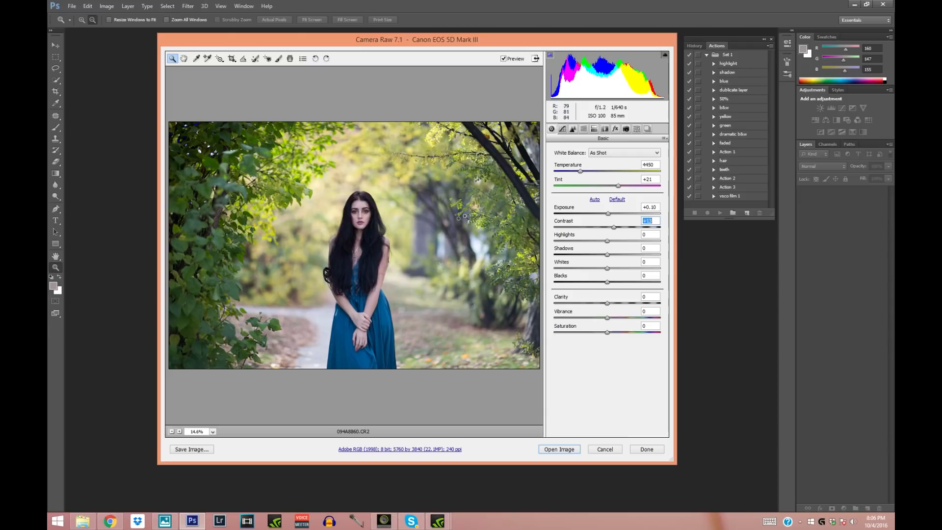
{"action": "left_click_drag", "start_coordinate": [607, 241], "coordinate": [618, 259]}
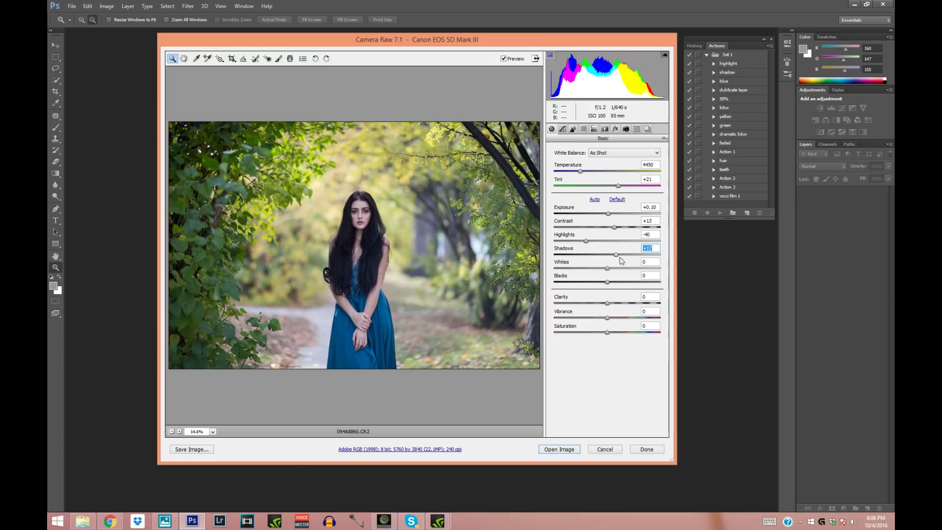
{"action": "left_click", "coordinate": [358, 233]}
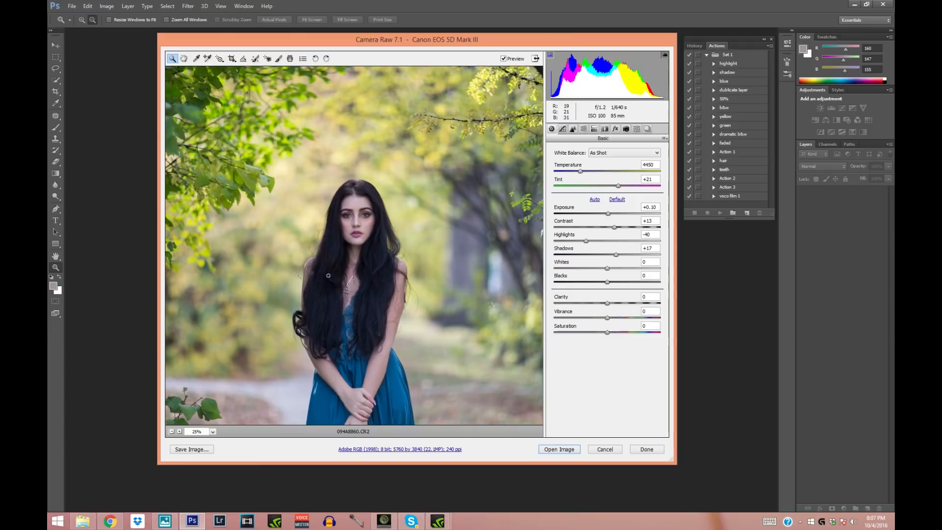
{"action": "left_click", "coordinate": [172, 432]}
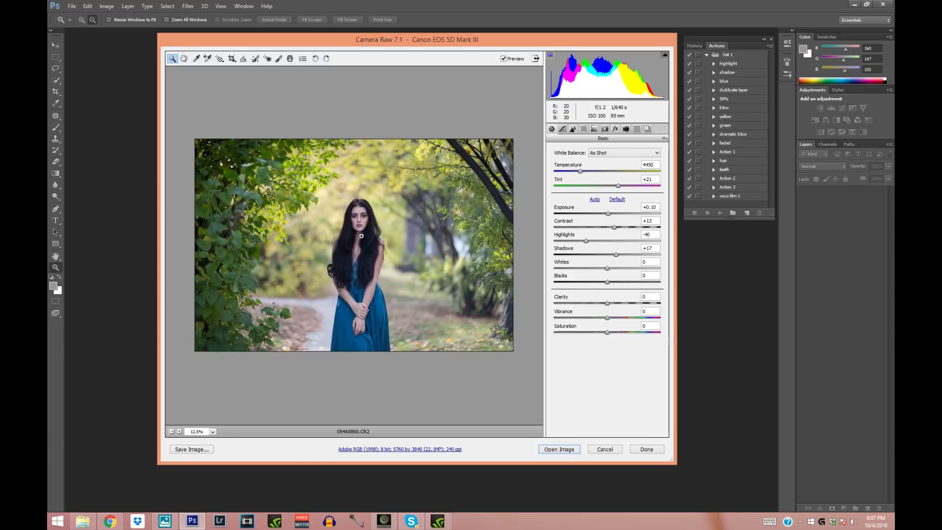
{"action": "left_click", "coordinate": [358, 227]}
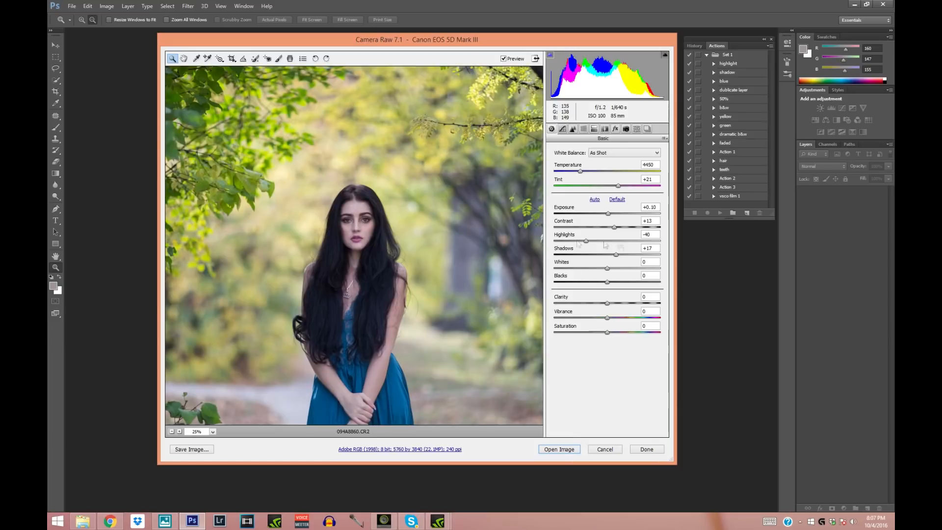
- Set Clarity to +14 and compare the whole photo with and without the adjustments
{"action": "left_click_drag", "start_coordinate": [608, 303], "coordinate": [617, 306]}
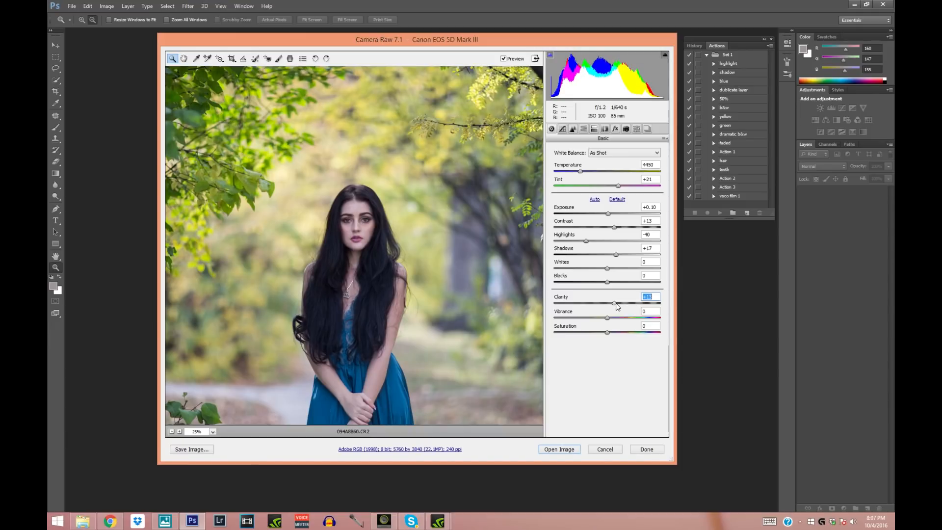
{"action": "left_click", "coordinate": [172, 432]}
{"action": "left_click", "coordinate": [503, 60]}
{"action": "left_click", "coordinate": [503, 59]}
{"action": "left_click", "coordinate": [503, 59]}
{"action": "left_click", "coordinate": [503, 60]}
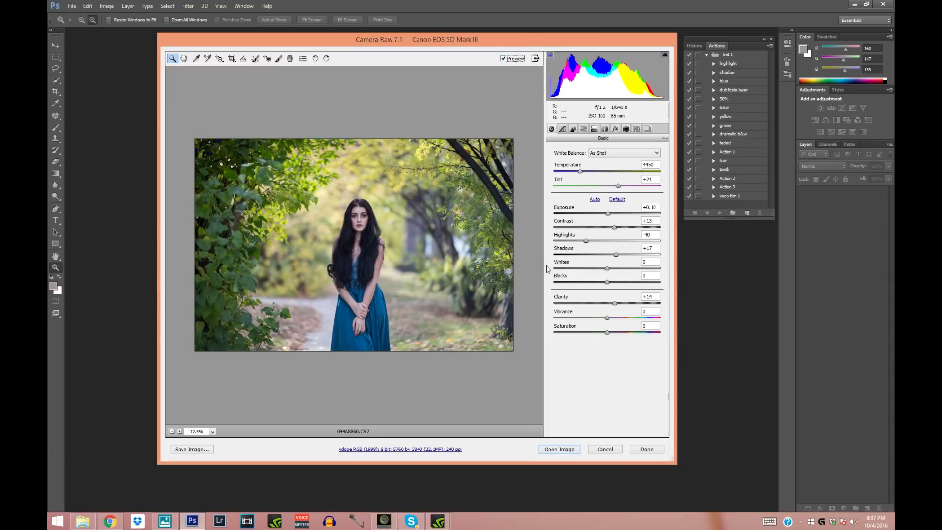
- Set Temperature to 4600, Tint to +17, Whites to +31, Shadows to +37, Contrast to +17 and Vibrance to +4
{"action": "left_click_drag", "start_coordinate": [582, 176], "coordinate": [584, 176]}
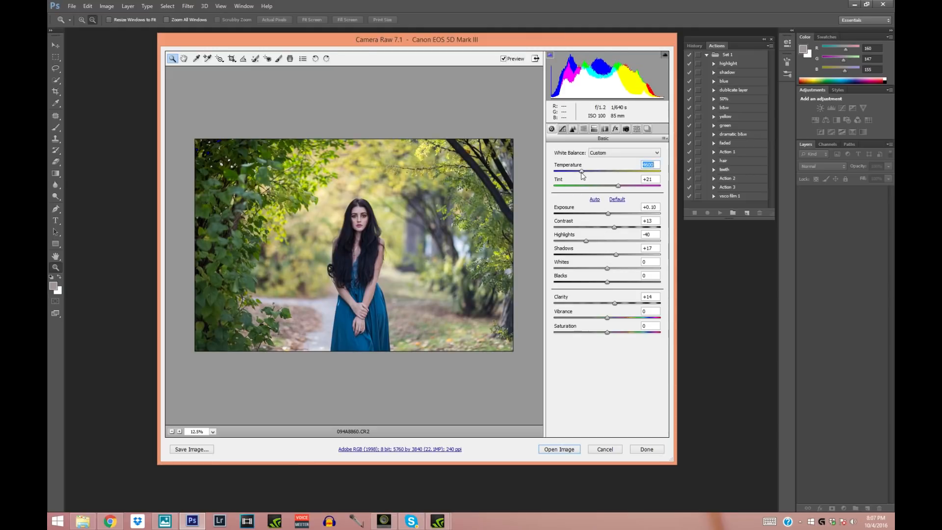
{"action": "left_click_drag", "start_coordinate": [619, 189], "coordinate": [617, 189]}
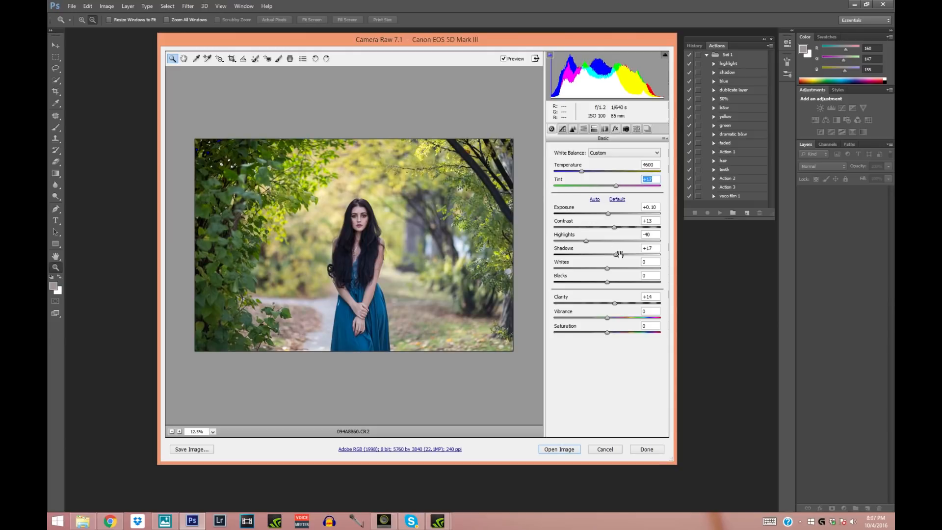
{"action": "left_click_drag", "start_coordinate": [610, 273], "coordinate": [626, 273]}
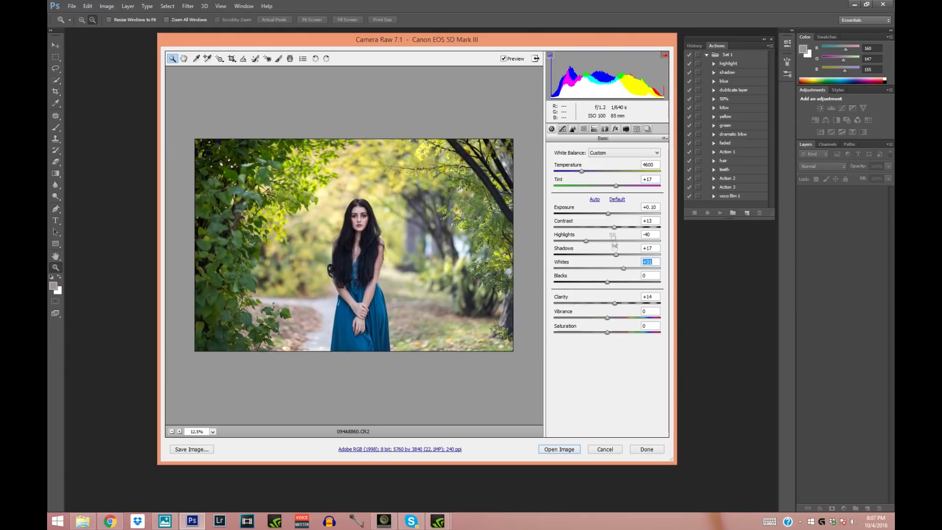
{"action": "left_click_drag", "start_coordinate": [616, 254], "coordinate": [618, 231]}
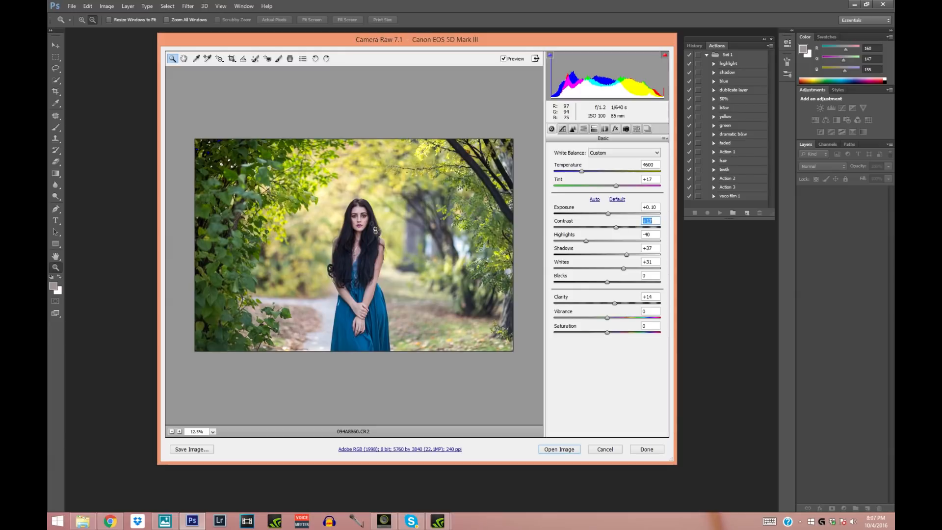
{"action": "left_click", "coordinate": [362, 221]}
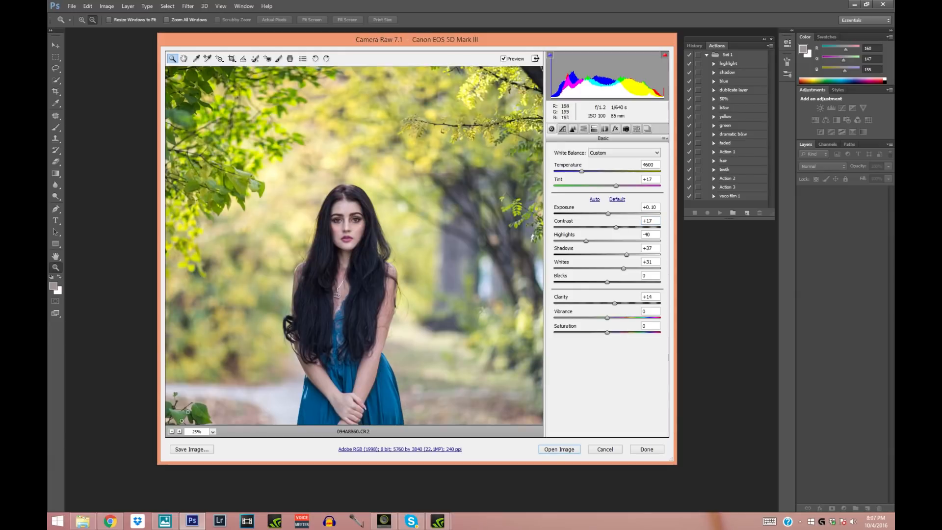
{"action": "left_click", "coordinate": [171, 431]}
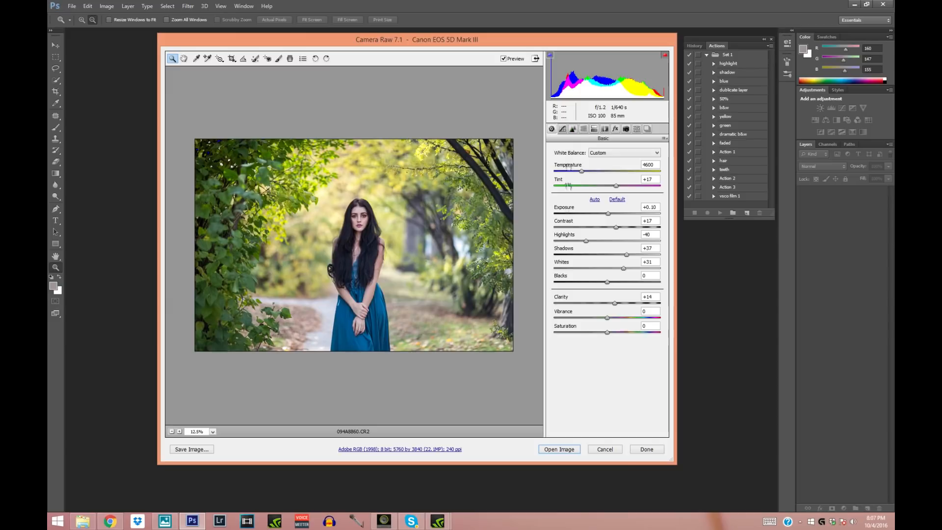
{"action": "left_click_drag", "start_coordinate": [608, 322], "coordinate": [611, 322]}
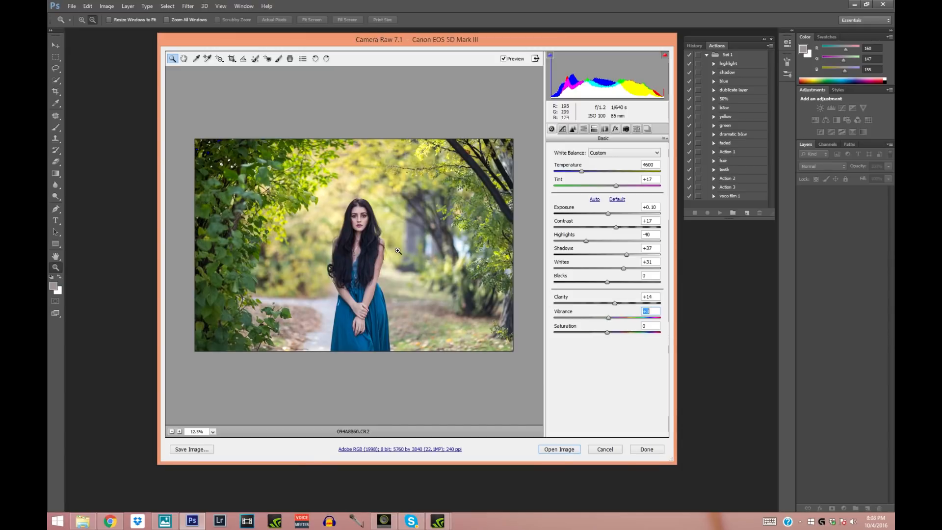
{"action": "left_click", "coordinate": [609, 318]}
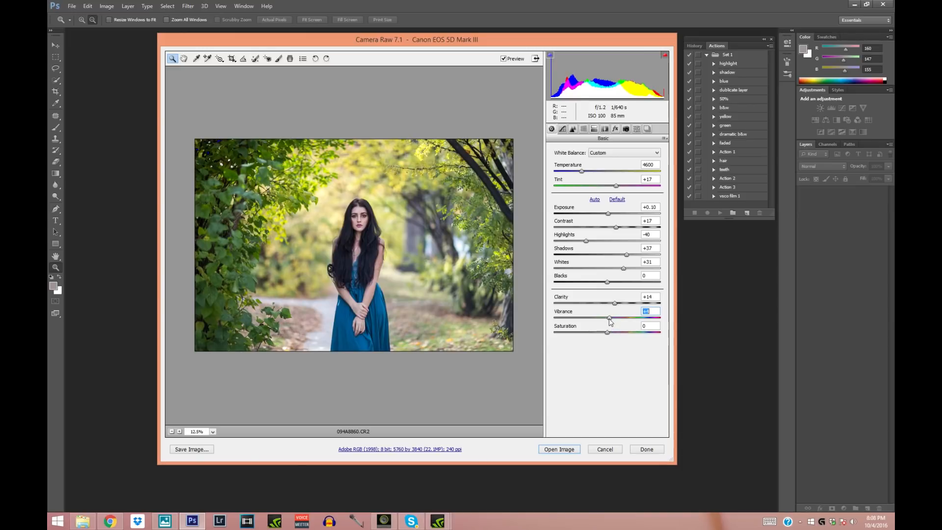
- Set the sharpening Amount to 38 and the Luminance noise reduction to 18
{"action": "left_click", "coordinate": [573, 130]}
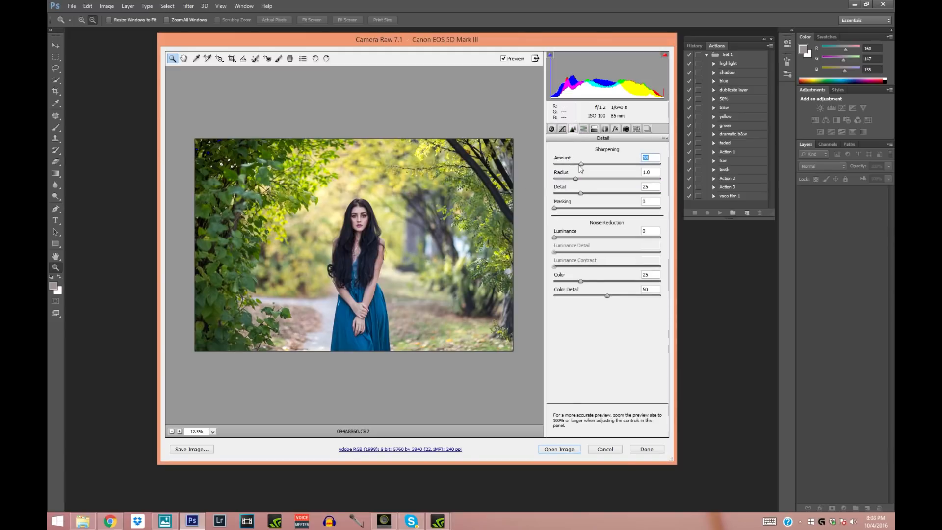
{"action": "key", "text": "ctrl+plus"}
{"action": "left_click_drag", "start_coordinate": [558, 239], "coordinate": [570, 239]}
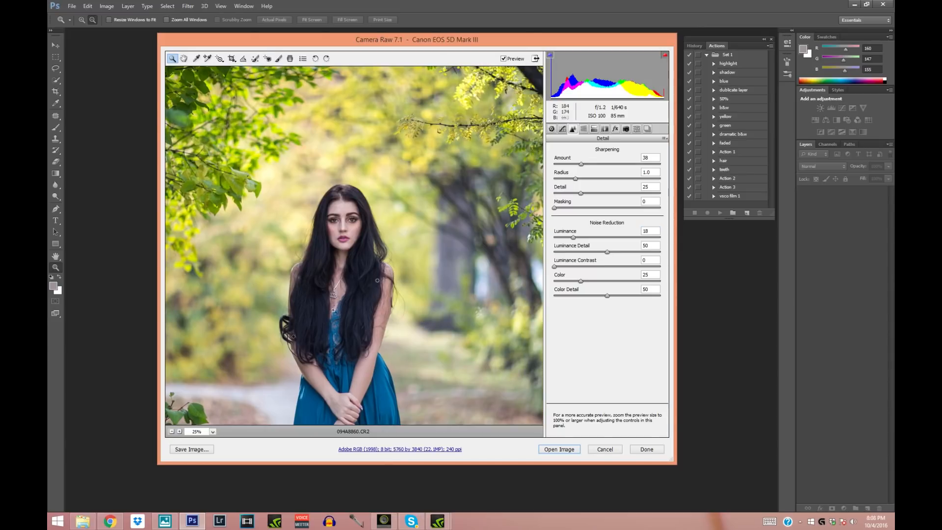
- Shift the Reds hue to +11 in the HSL adjustments and try small shifts of the Yellows hue
{"action": "left_click", "coordinate": [584, 129]}
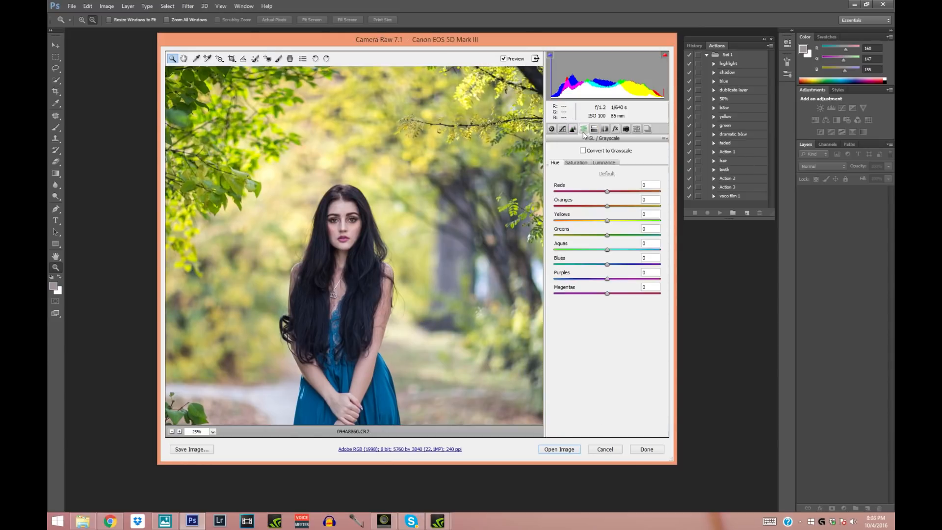
{"action": "left_click", "coordinate": [172, 432]}
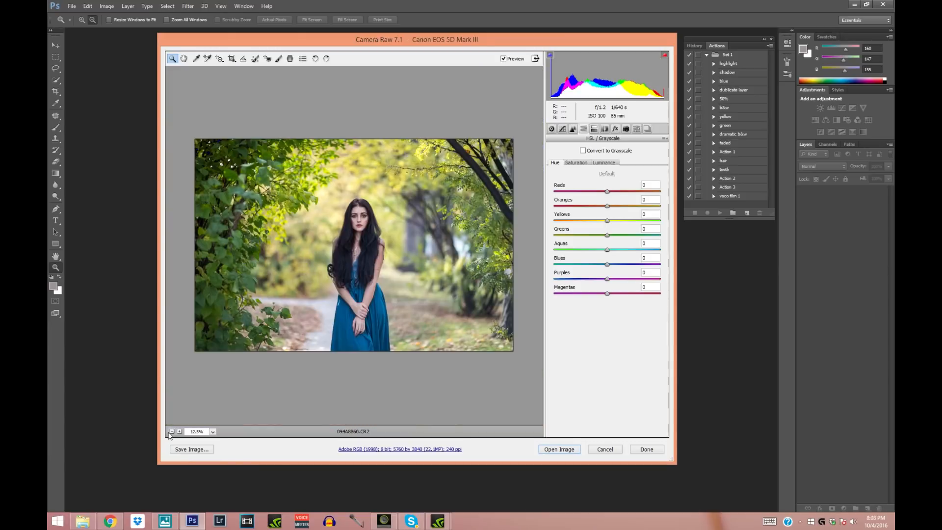
{"action": "left_click_drag", "start_coordinate": [607, 192], "coordinate": [613, 193]}
{"action": "left_click", "coordinate": [382, 250]}
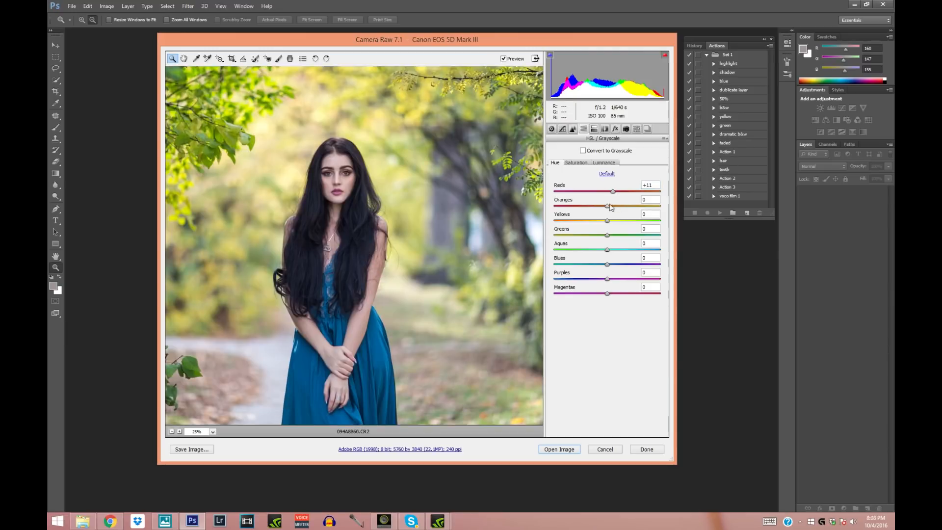
{"action": "left_click", "coordinate": [577, 163]}
{"action": "left_click_drag", "start_coordinate": [608, 220], "coordinate": [612, 223]}
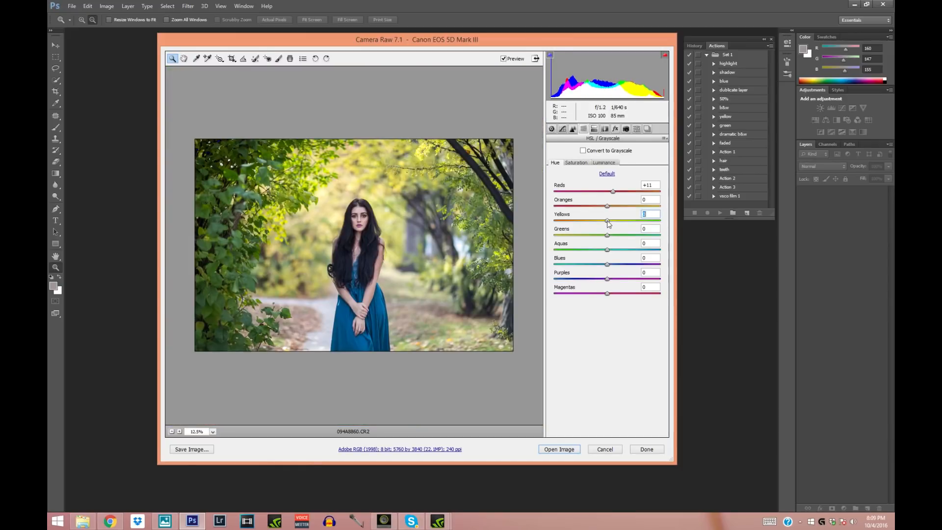
{"action": "left_click_drag", "start_coordinate": [607, 221], "coordinate": [606, 221]}
- Set the color saturation to +5 for Yellows, +9 for Greens and +10 for Aquas, and adjust Reds and Oranges
{"action": "left_click", "coordinate": [577, 163]}
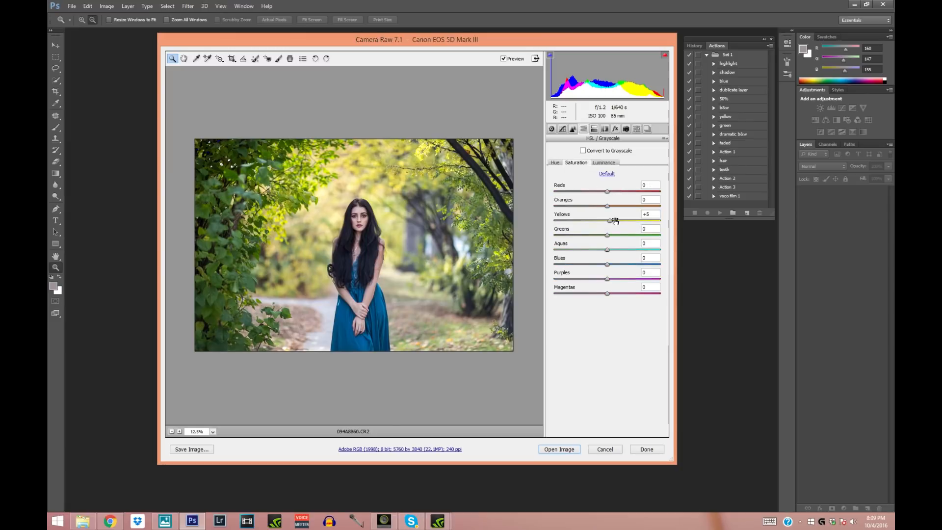
{"action": "left_click_drag", "start_coordinate": [608, 238], "coordinate": [615, 253]}
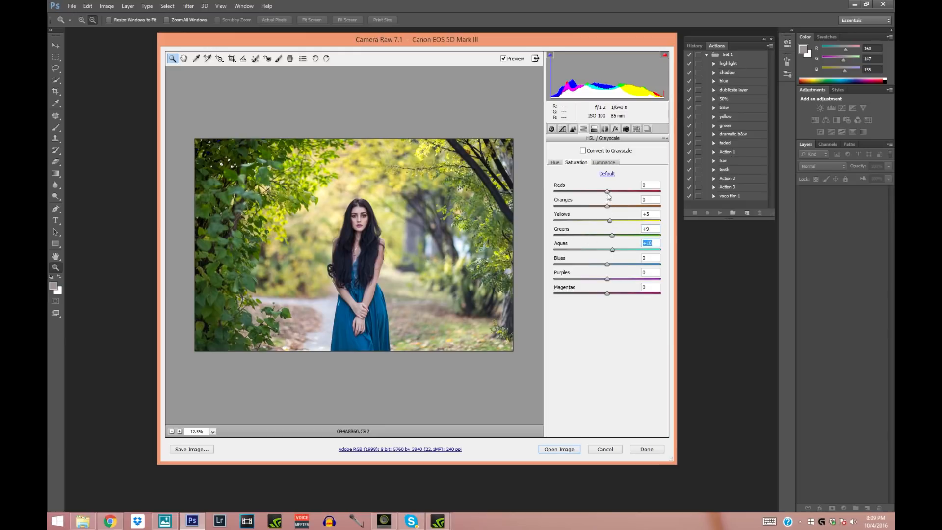
{"action": "left_click_drag", "start_coordinate": [609, 193], "coordinate": [614, 209]}
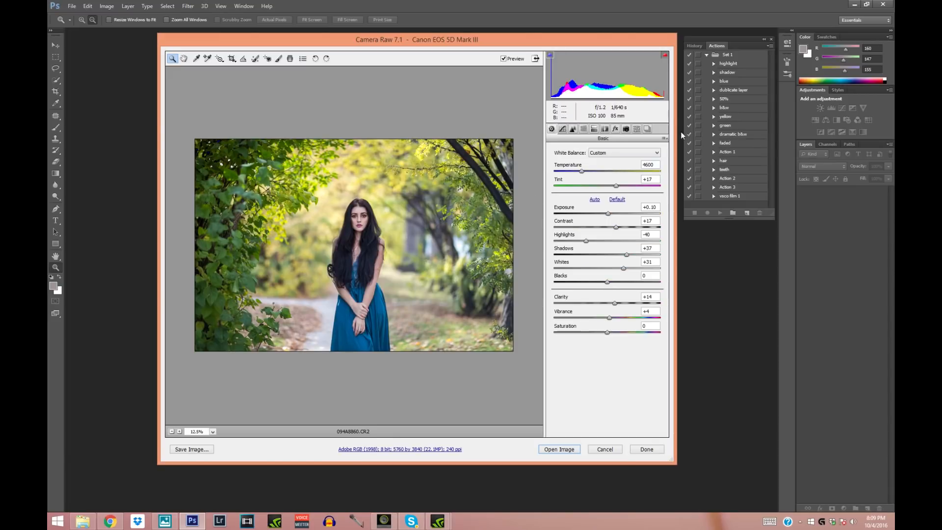
- Save all raw settings as a Camera Raw settings file named f and open the adjusted photo for editing
{"action": "left_click", "coordinate": [665, 139]}
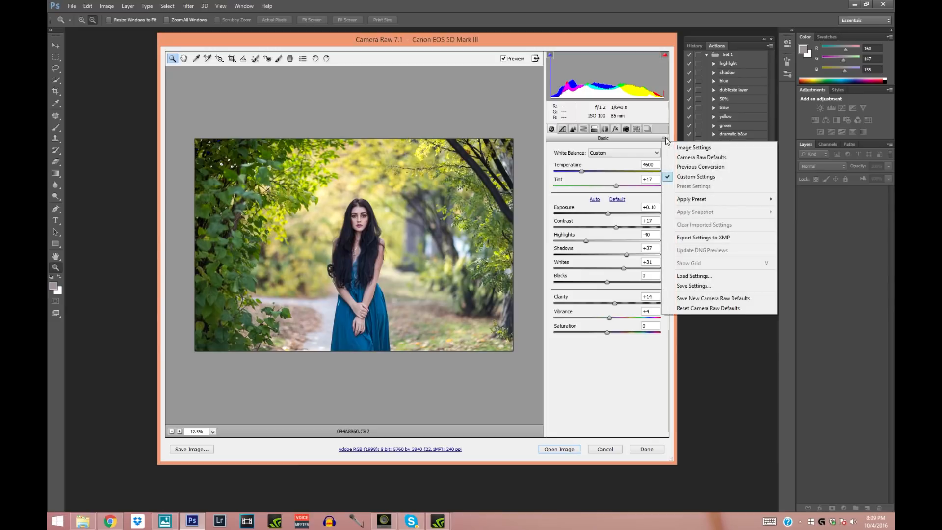
{"action": "left_click", "coordinate": [700, 284]}
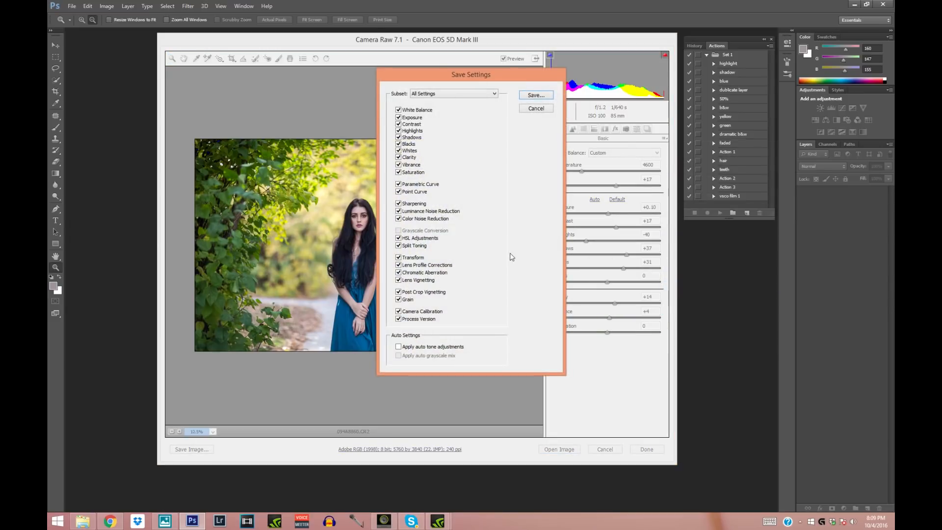
{"action": "left_click", "coordinate": [540, 97]}
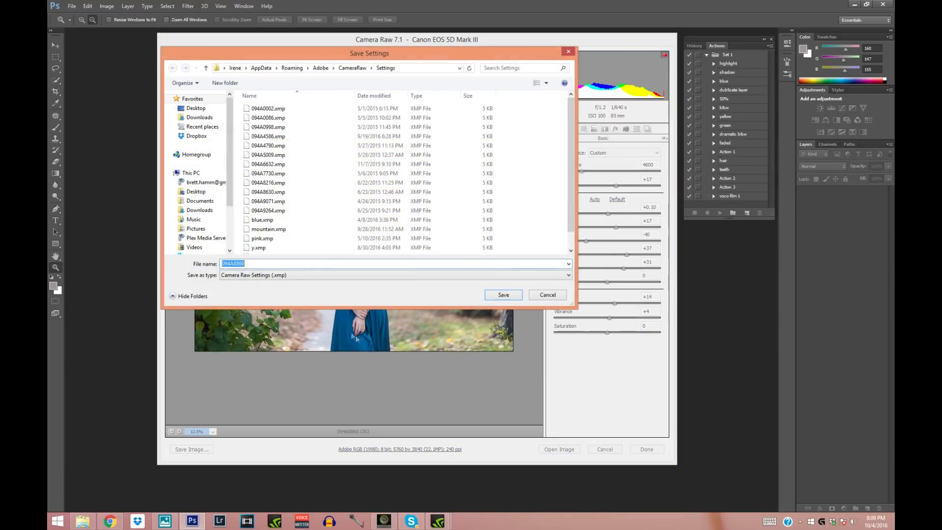
{"action": "type", "text": "fall"}
{"action": "left_click", "coordinate": [502, 294]}
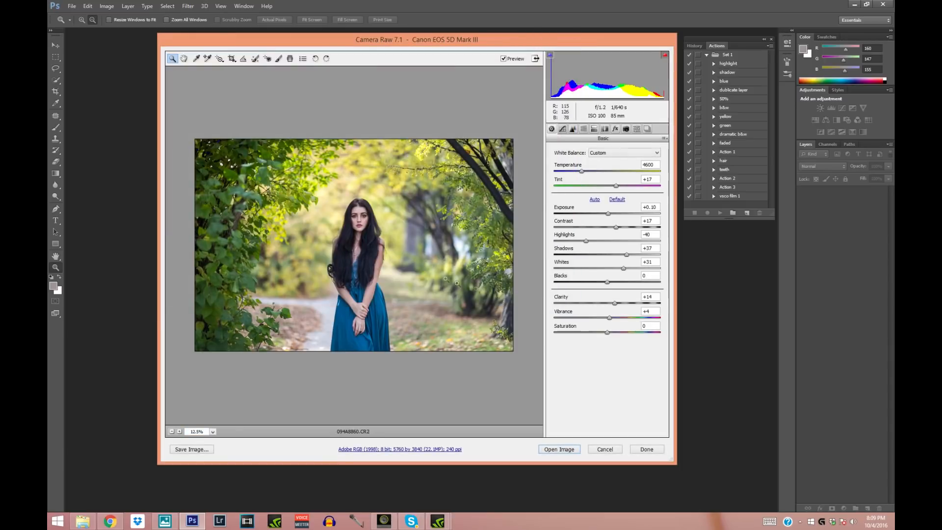
{"action": "left_click", "coordinate": [555, 449]}
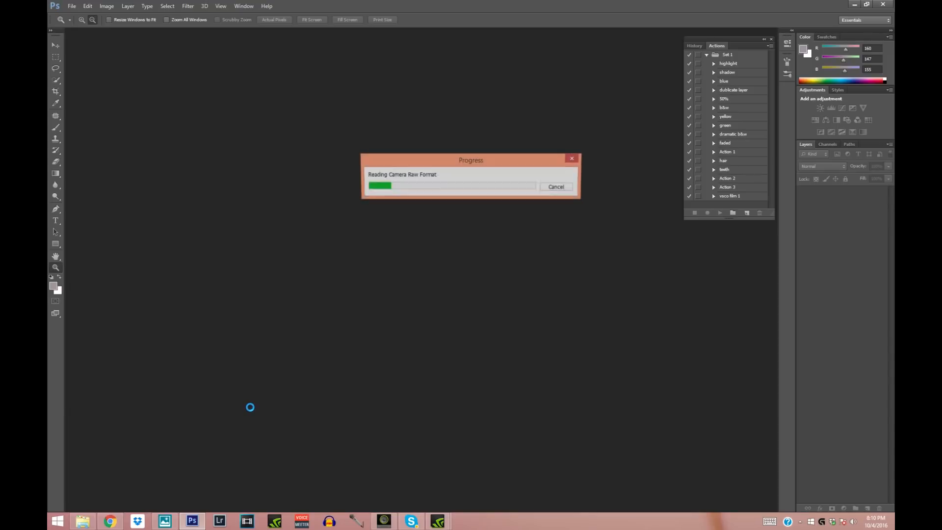
- Switch to the photo viewer, browse to the frame showing more trees above the woman, and open it in Photoshop
{"action": "left_click", "coordinate": [166, 521]}
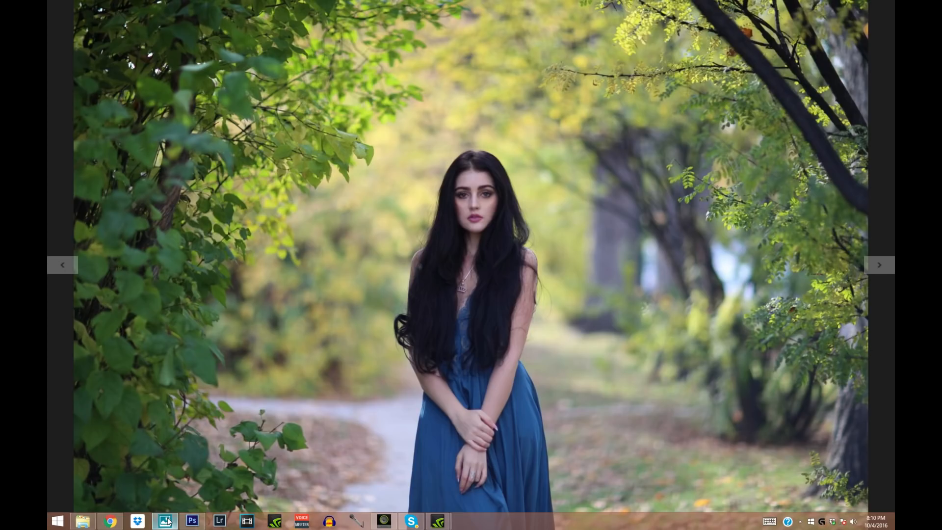
{"action": "key", "text": "Right"}
{"action": "key", "text": "Right"}
{"action": "key", "text": "Right"}
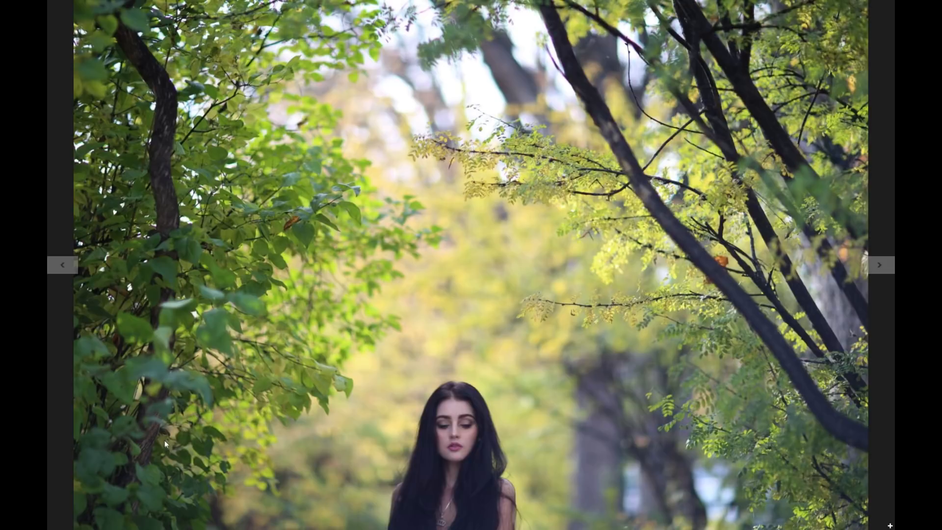
{"action": "right_click", "coordinate": [156, 486]}
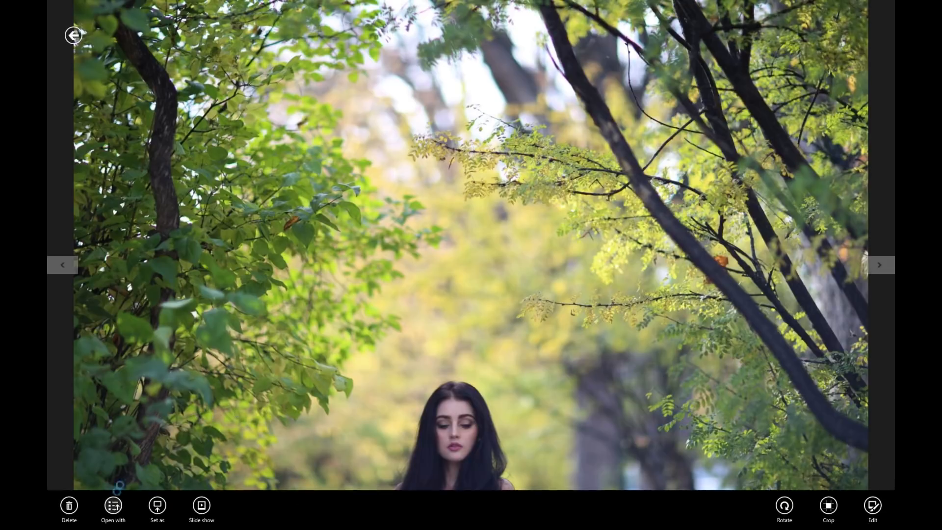
{"action": "left_click", "coordinate": [118, 503]}
{"action": "left_click", "coordinate": [145, 408]}
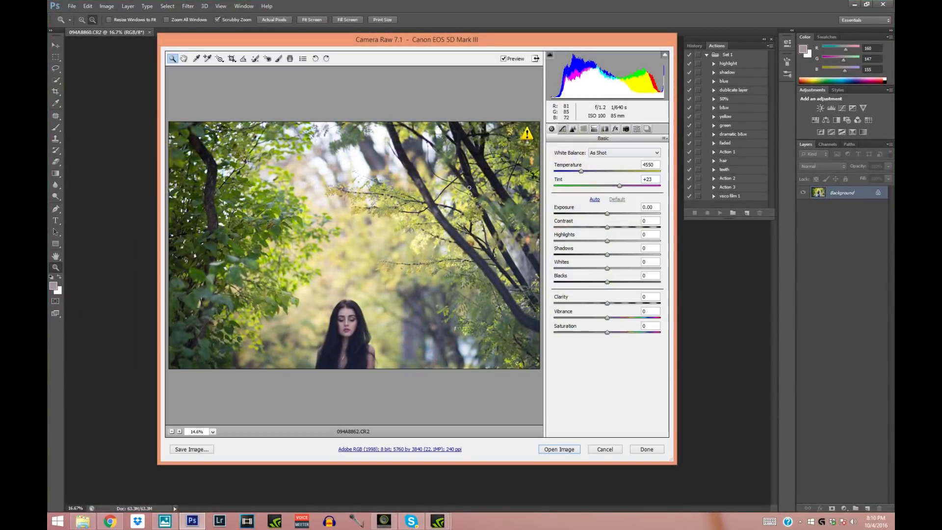
- Apply the saved preset fall to the raw photo 094A8862.CR2 and open it for editing
{"action": "left_click", "coordinate": [636, 130]}
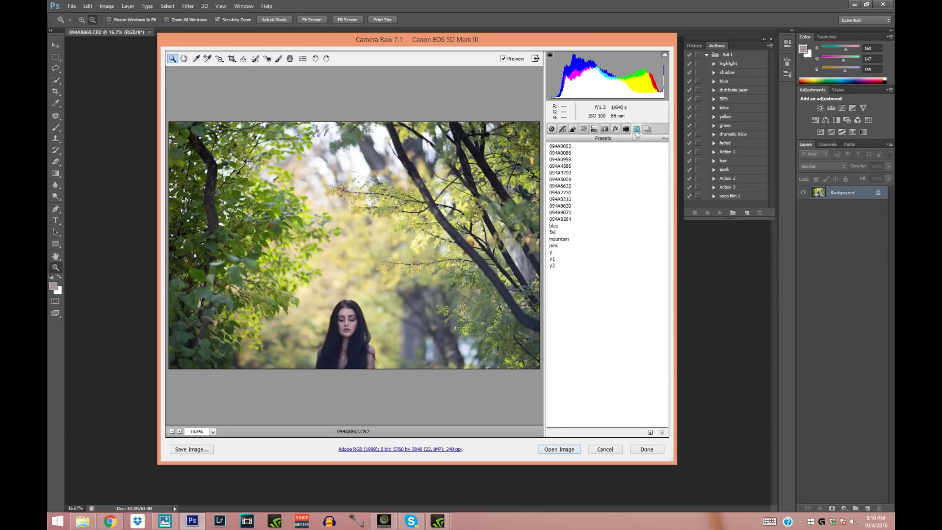
{"action": "left_click", "coordinate": [553, 233]}
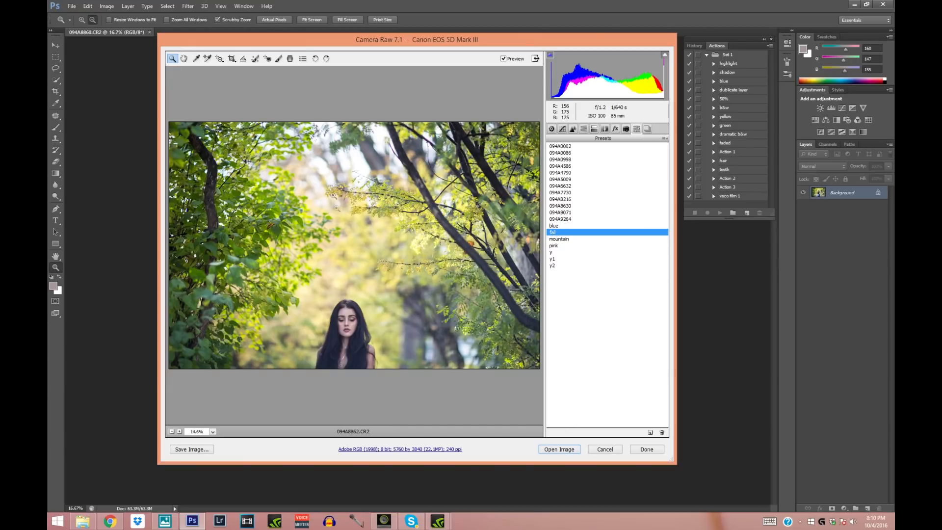
{"action": "left_click", "coordinate": [560, 449]}
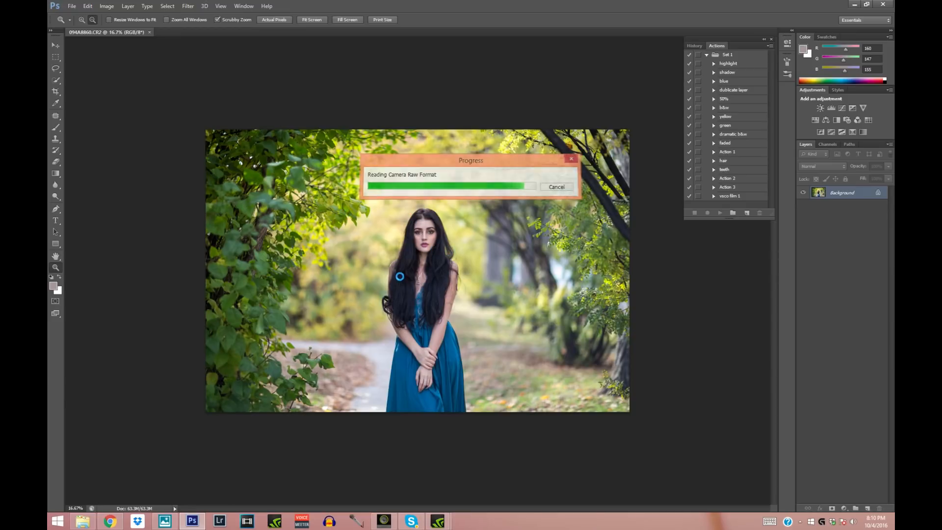
- In 094A8860.CR2, extend the canvas above the photo with the Crop tool and shift the picture slightly within the frame
{"action": "left_click", "coordinate": [120, 31]}
{"action": "left_click", "coordinate": [351, 207], "text": "alt"}
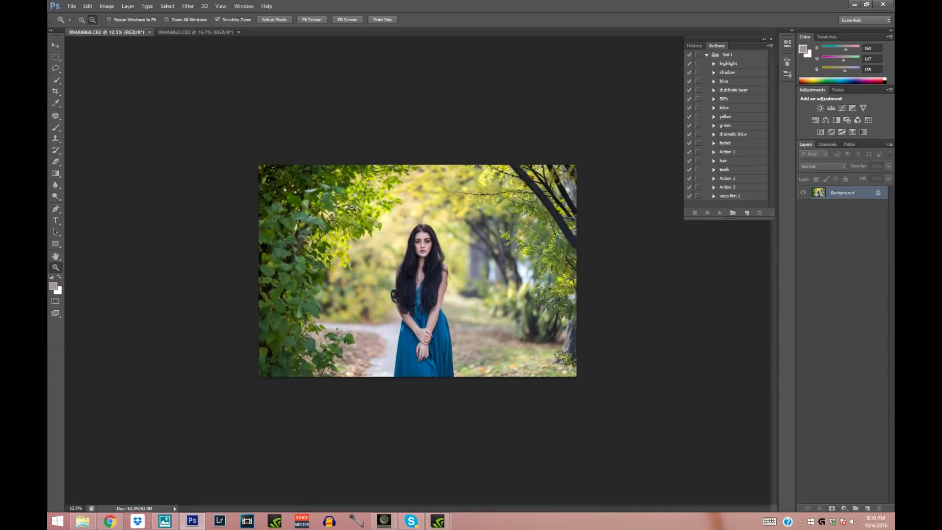
{"action": "left_click", "coordinate": [78, 123], "text": "alt"}
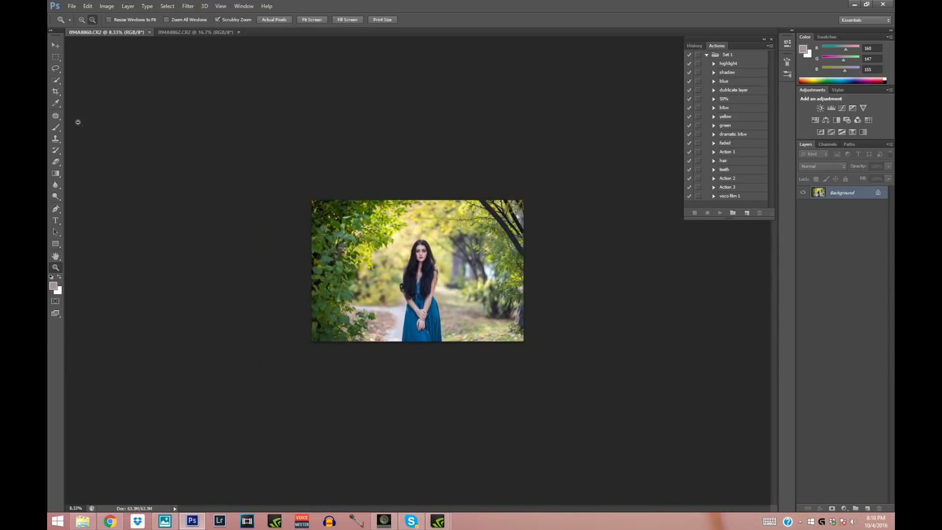
{"action": "left_click", "coordinate": [55, 91]}
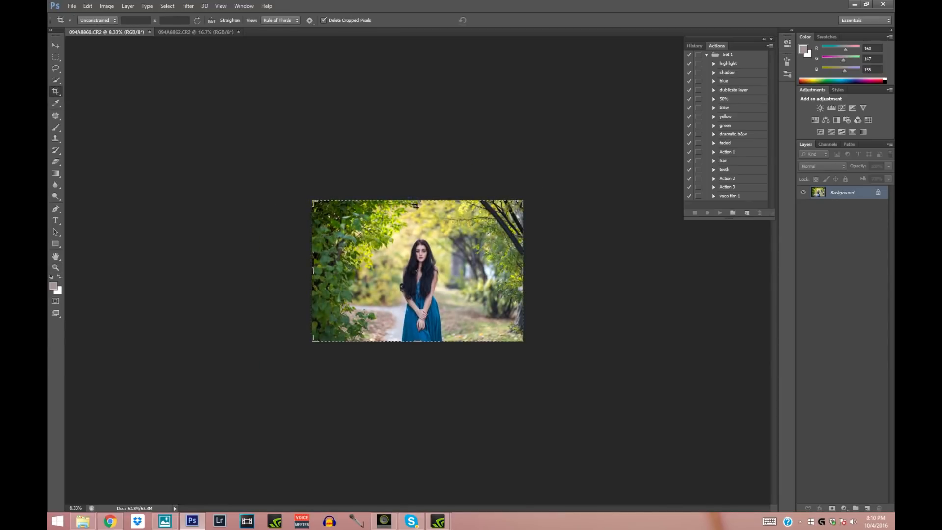
{"action": "left_click_drag", "start_coordinate": [418, 200], "coordinate": [418, 176]}
{"action": "left_click_drag", "start_coordinate": [419, 296], "coordinate": [418, 287]}
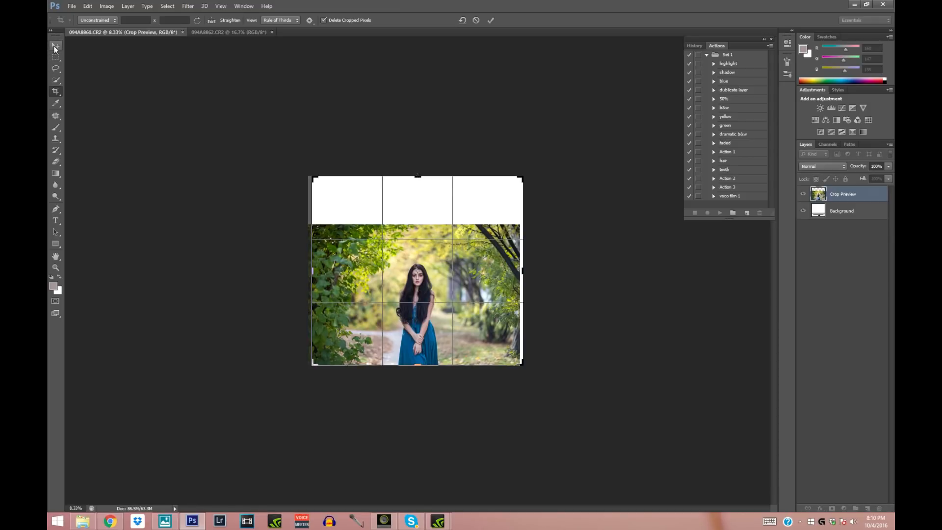
{"action": "left_click", "coordinate": [55, 48]}
{"action": "left_click", "coordinate": [438, 194]}
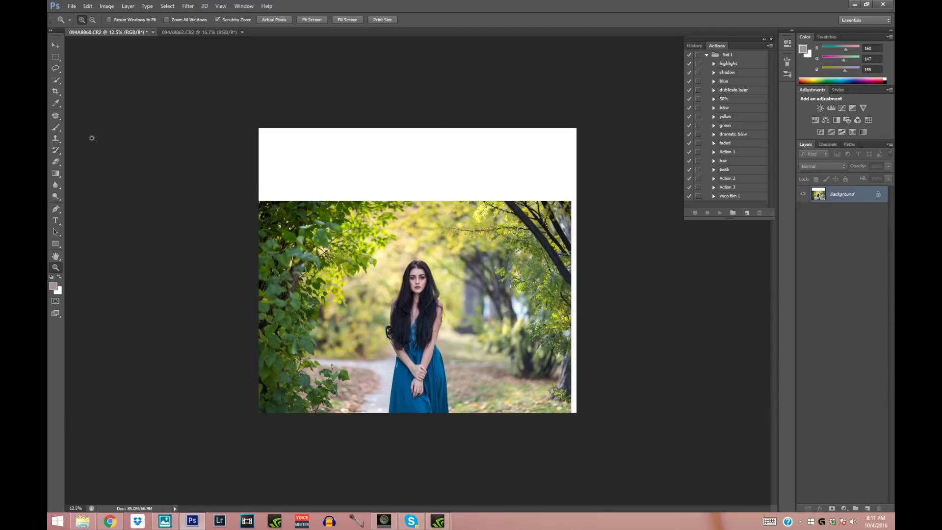
- Select the right part of 094A8860.CR2, stretch it to about 105.5% width to cover the white edge strip, and deselect
{"action": "left_click", "coordinate": [56, 57]}
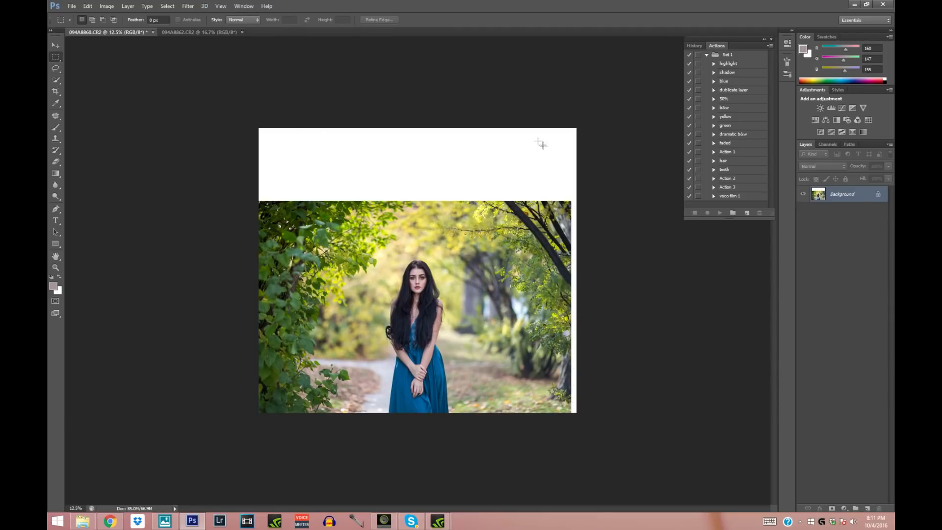
{"action": "left_click_drag", "start_coordinate": [465, 121], "coordinate": [660, 448]}
{"action": "right_click", "coordinate": [501, 268]}
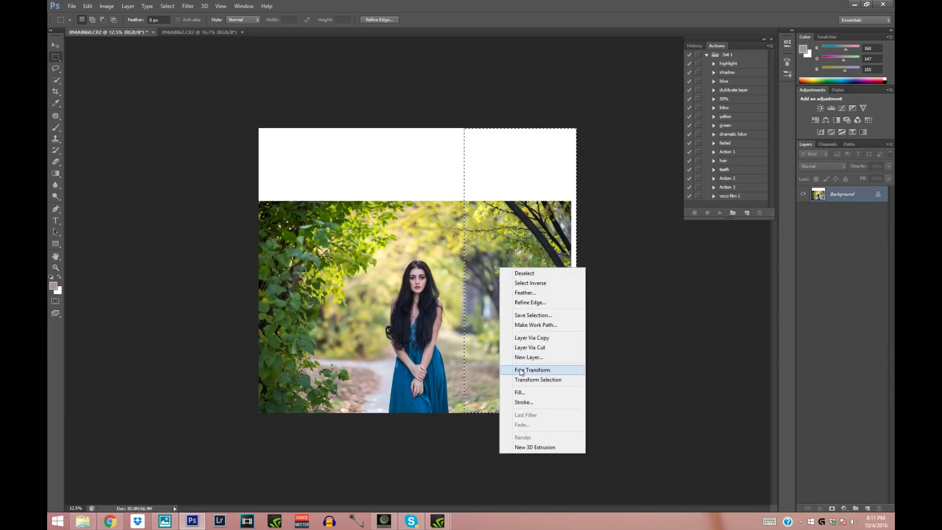
{"action": "left_click", "coordinate": [522, 371]}
{"action": "right_click", "coordinate": [502, 261]}
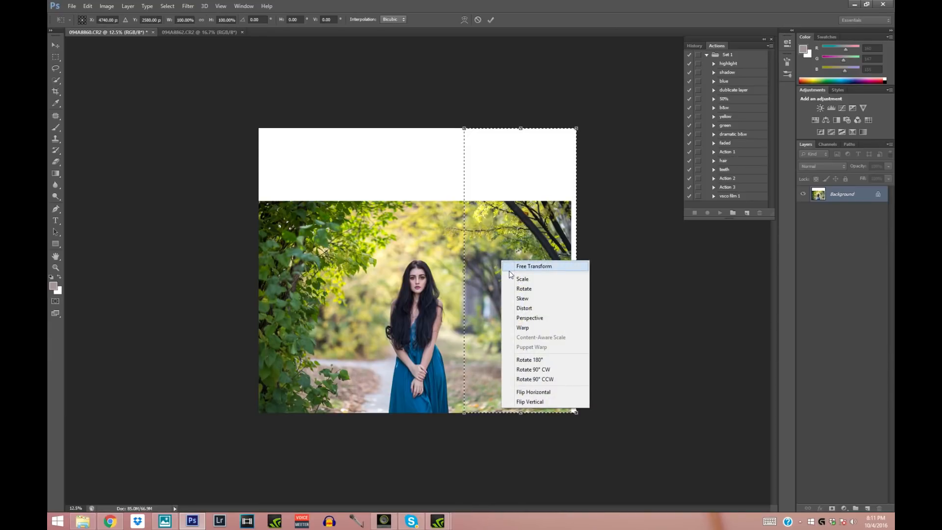
{"action": "left_click", "coordinate": [524, 308]}
{"action": "left_click_drag", "start_coordinate": [577, 272], "coordinate": [582, 272]}
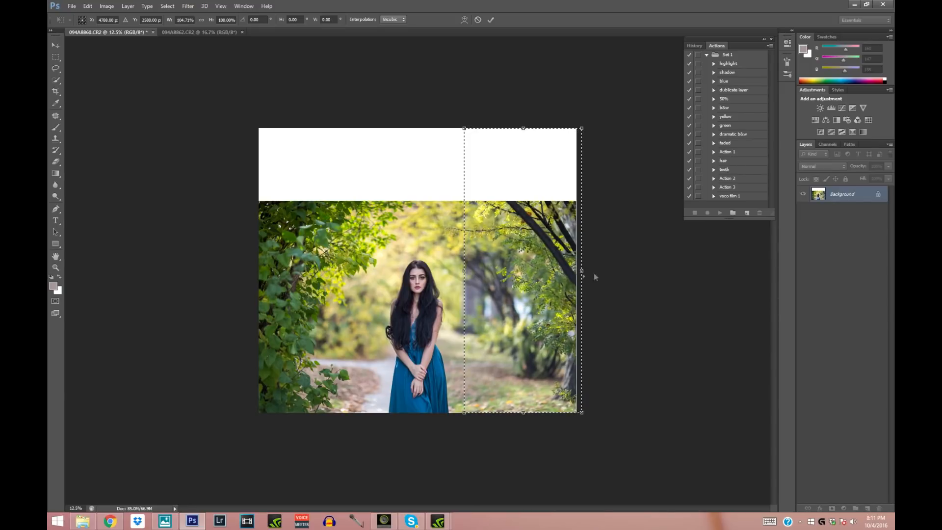
{"action": "left_click_drag", "start_coordinate": [583, 274], "coordinate": [584, 275]}
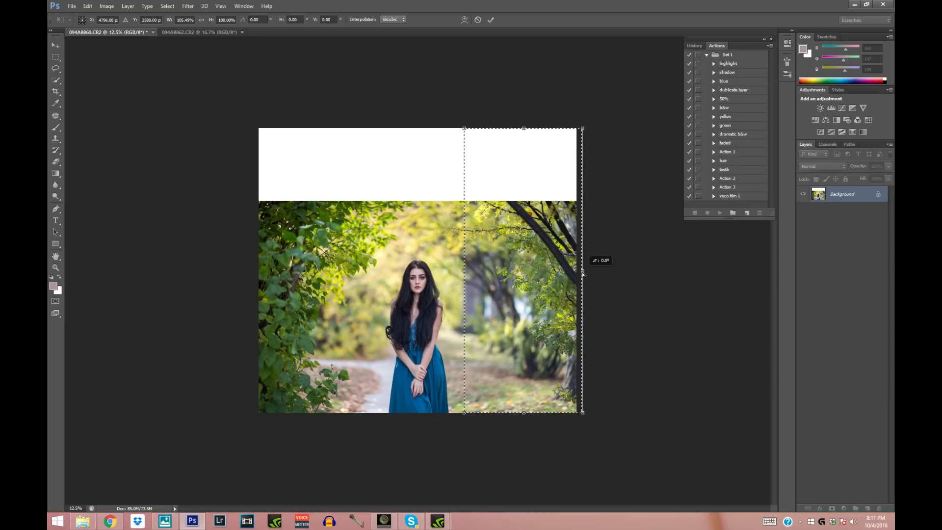
{"action": "left_click", "coordinate": [55, 45]}
{"action": "left_click", "coordinate": [430, 194]}
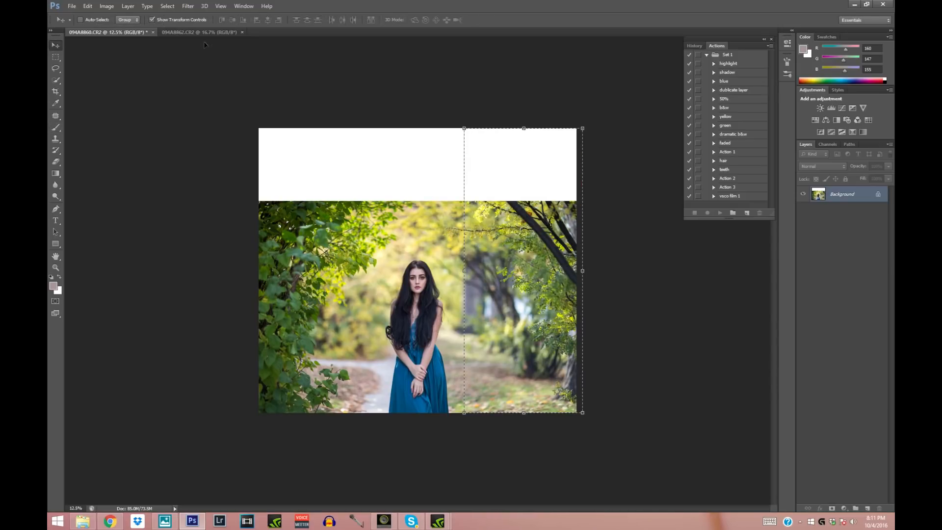
{"action": "left_click", "coordinate": [164, 6]}
{"action": "left_click", "coordinate": [174, 23]}
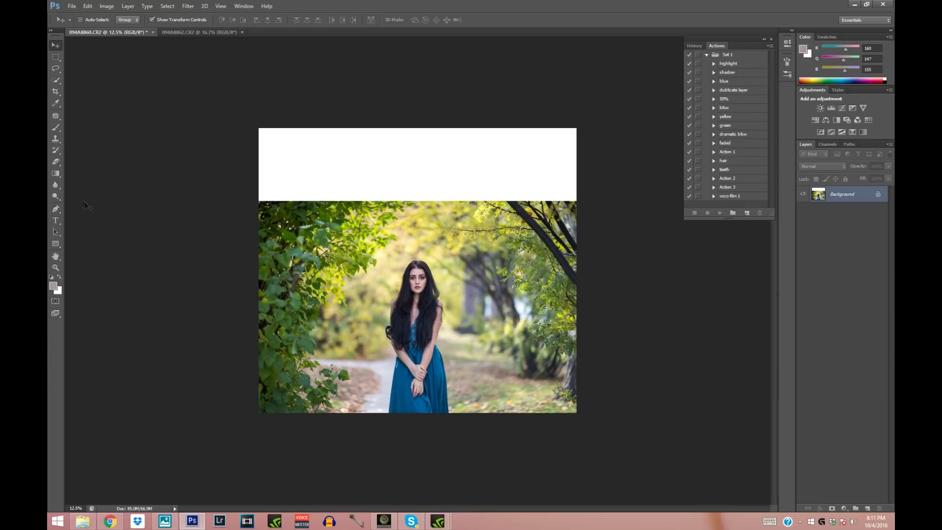
- Duplicate the Background layer of 094A8862.CR2 into the 094A8860.CR2 document and return to that document
{"action": "left_click", "coordinate": [195, 33]}
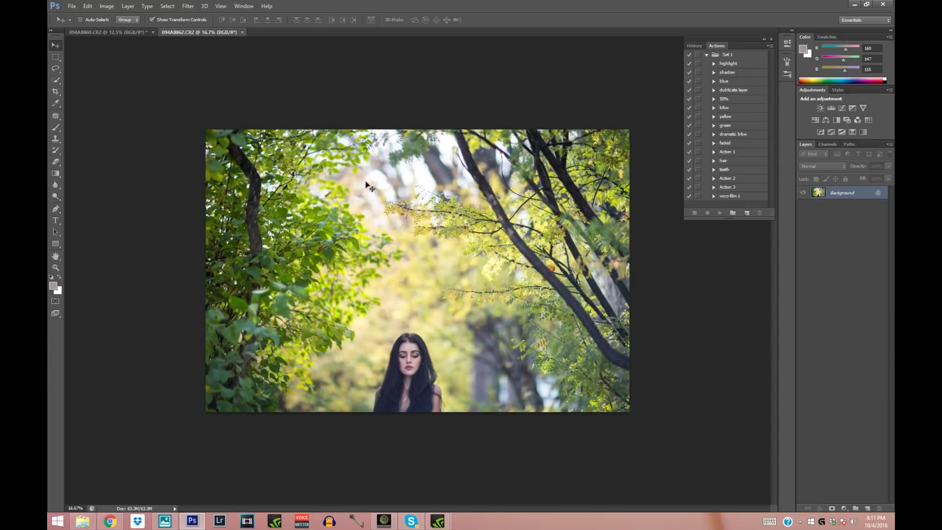
{"action": "left_click", "coordinate": [56, 58]}
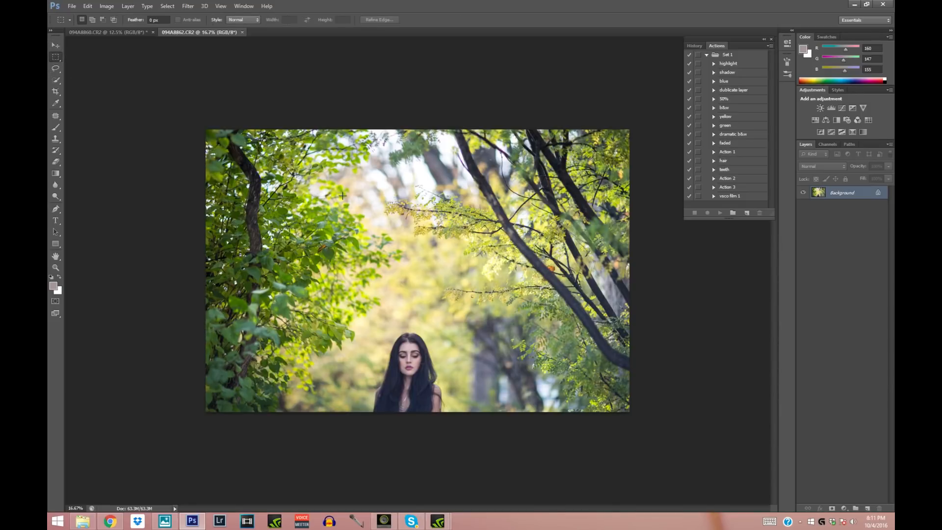
{"action": "right_click", "coordinate": [419, 185]}
{"action": "left_click", "coordinate": [435, 198]}
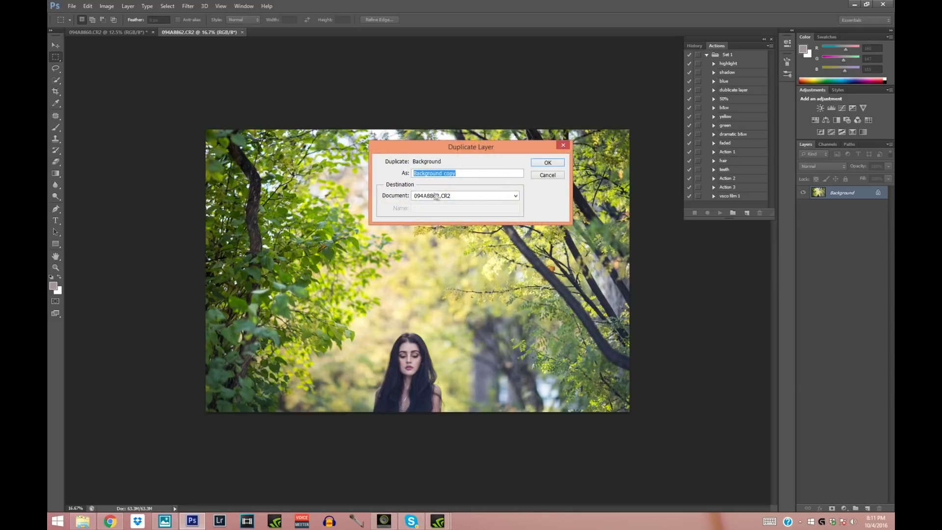
{"action": "left_click", "coordinate": [491, 199]}
{"action": "left_click", "coordinate": [466, 204]}
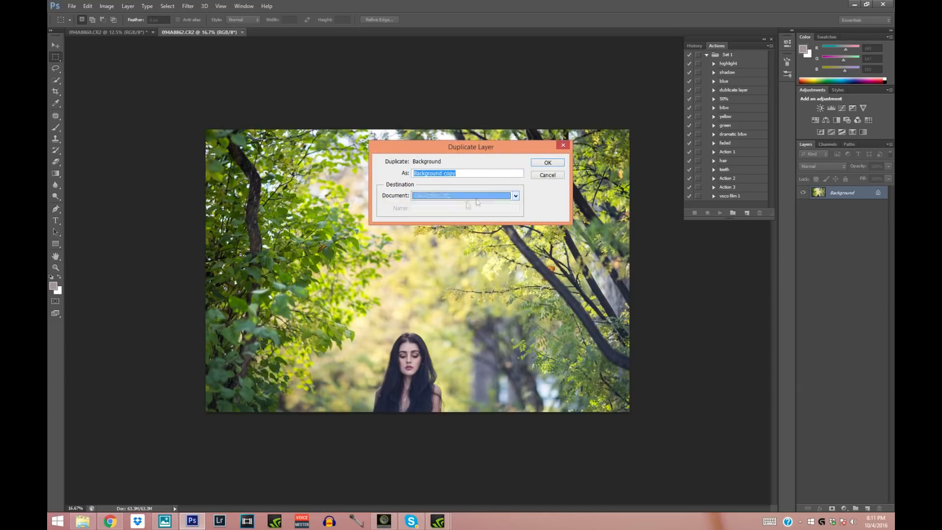
{"action": "left_click", "coordinate": [545, 163]}
{"action": "left_click", "coordinate": [147, 32]}
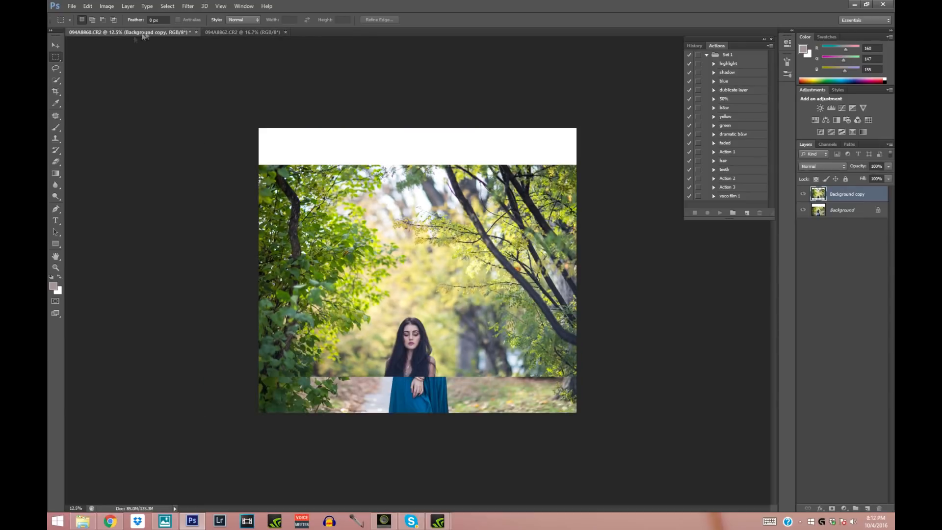
- Move the copied layer up over the white canvas, set its blending mode to Multiply, and align its trees with the photo below
{"action": "left_click", "coordinate": [55, 46]}
{"action": "left_click_drag", "start_coordinate": [398, 235], "coordinate": [405, 177]}
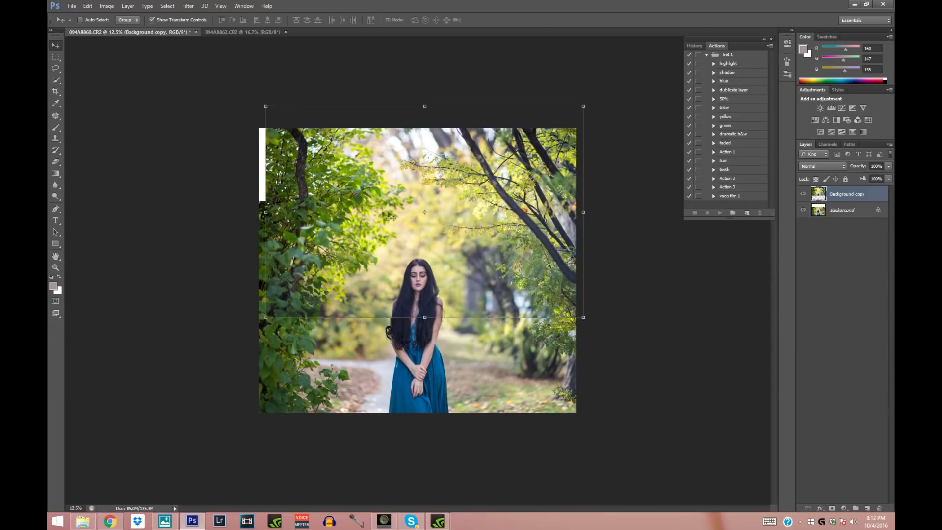
{"action": "left_click", "coordinate": [815, 167]}
{"action": "left_click", "coordinate": [806, 203]}
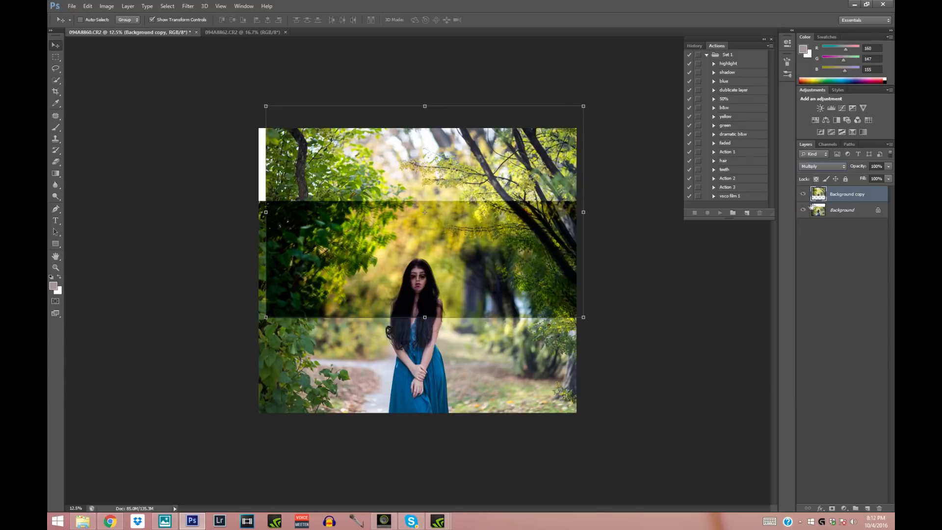
{"action": "left_click_drag", "start_coordinate": [428, 273], "coordinate": [427, 276]}
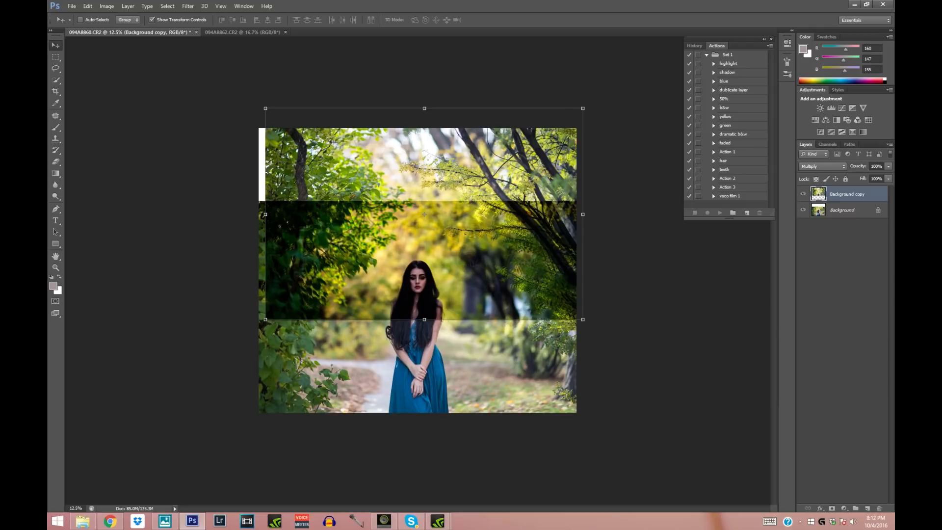
{"action": "left_click_drag", "start_coordinate": [473, 249], "coordinate": [475, 249]}
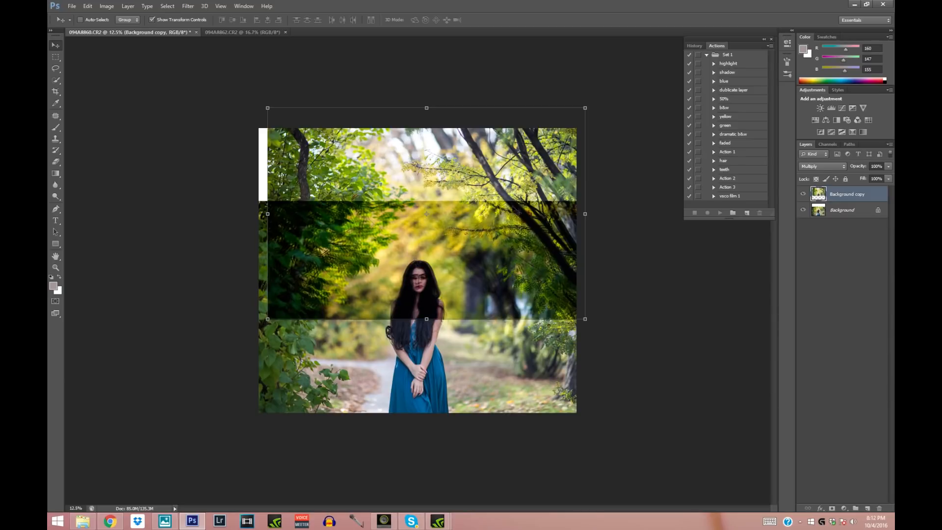
{"action": "left_click_drag", "start_coordinate": [553, 212], "coordinate": [555, 211]}
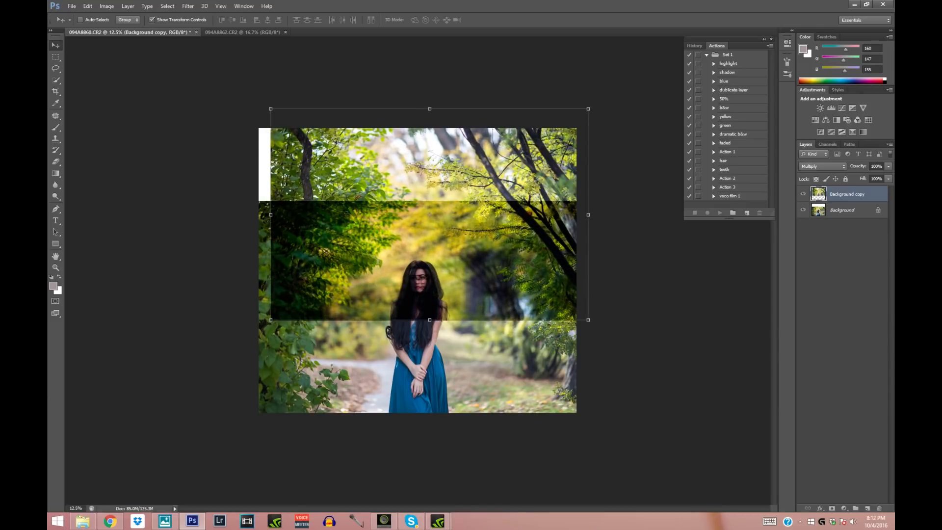
- Erase the lower part of the copied layer across its full width with a soft 1521 px eraser at 0% hardness
{"action": "left_click", "coordinate": [827, 167]}
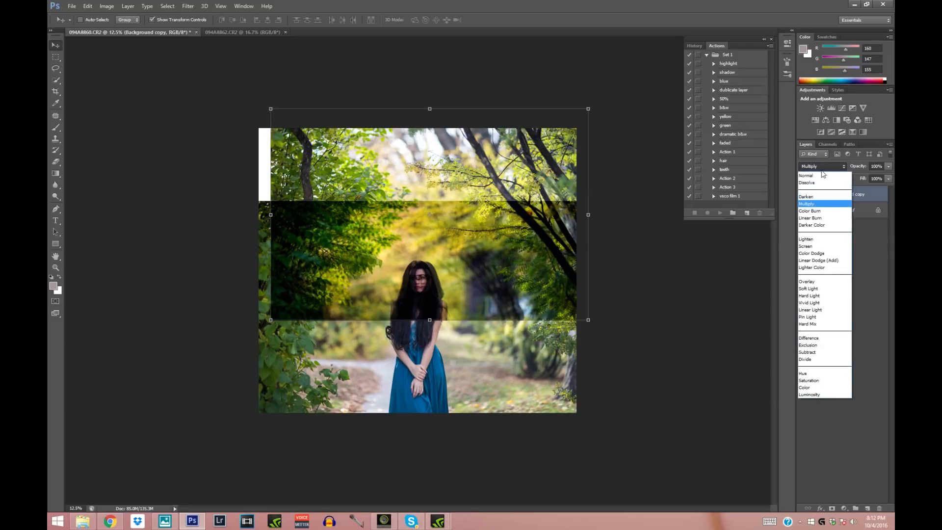
{"action": "left_click", "coordinate": [57, 162]}
{"action": "left_click", "coordinate": [58, 162]}
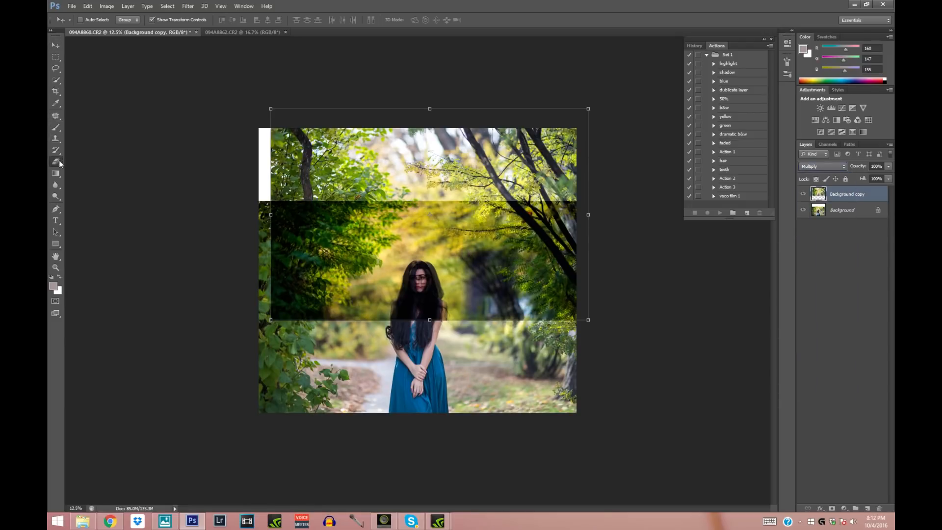
{"action": "left_click", "coordinate": [93, 20]}
{"action": "left_click", "coordinate": [122, 87]}
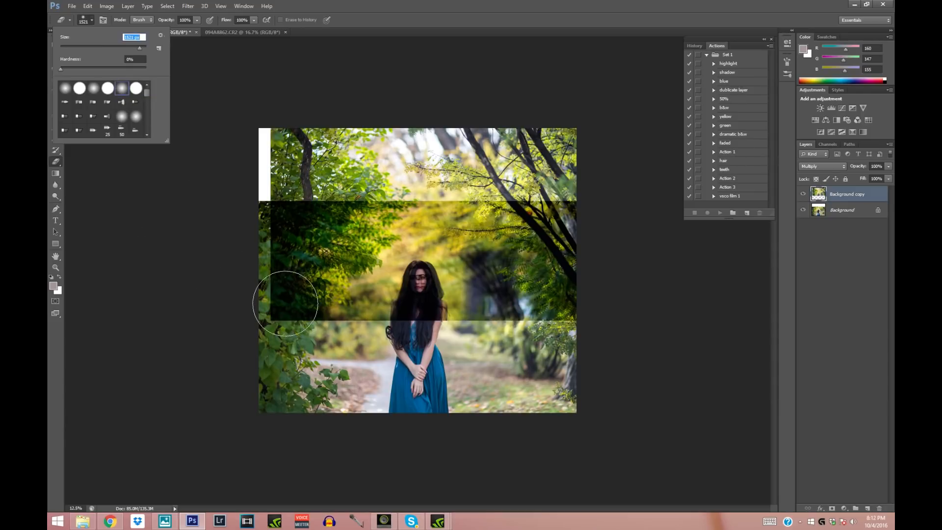
{"action": "mouse_move", "coordinate": [277, 306]}
{"action": "left_mouse_down"}
{"action": "mouse_move", "coordinate": [301, 303]}
{"action": "mouse_move", "coordinate": [289, 283]}
{"action": "mouse_move", "coordinate": [375, 305]}
{"action": "mouse_move", "coordinate": [431, 278]}
{"action": "mouse_move", "coordinate": [448, 289]}
{"action": "mouse_move", "coordinate": [381, 329]}
{"action": "mouse_move", "coordinate": [319, 324]}
{"action": "mouse_move", "coordinate": [395, 320]}
{"action": "mouse_move", "coordinate": [485, 295]}
{"action": "mouse_move", "coordinate": [462, 297]}
{"action": "mouse_move", "coordinate": [574, 302]}
{"action": "left_mouse_up"}
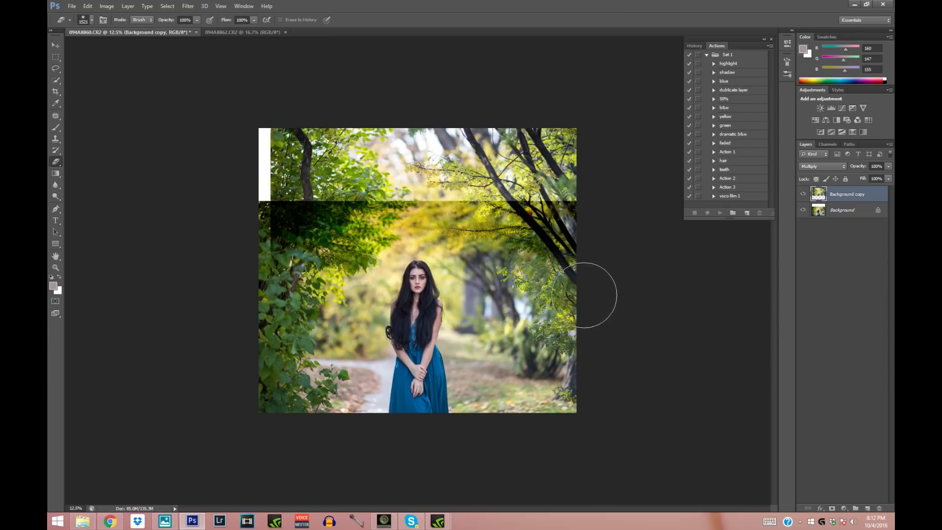
{"action": "left_click_drag", "start_coordinate": [259, 285], "coordinate": [272, 292]}
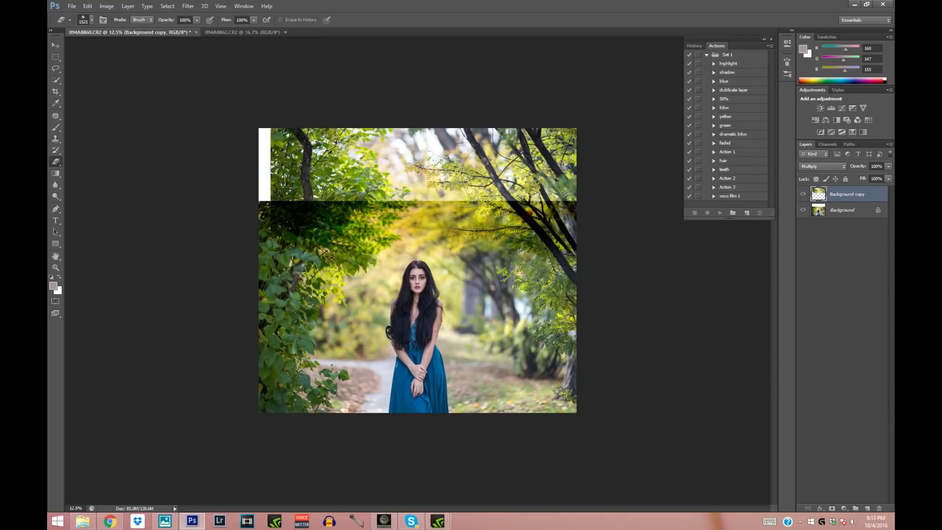
- Set the Background copy layer's blending mode to Normal, compare it on and off, and erase more of it above the woman's head
{"action": "left_click", "coordinate": [815, 166]}
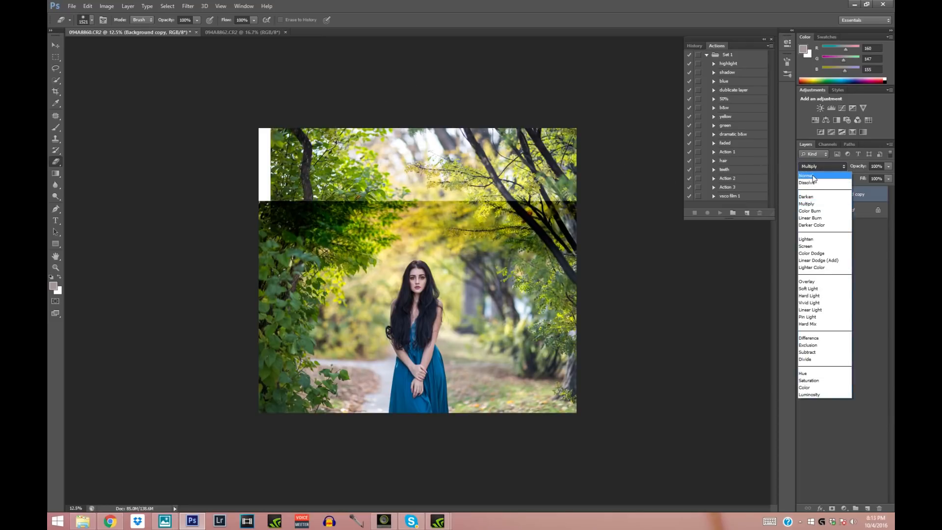
{"action": "left_click", "coordinate": [814, 176]}
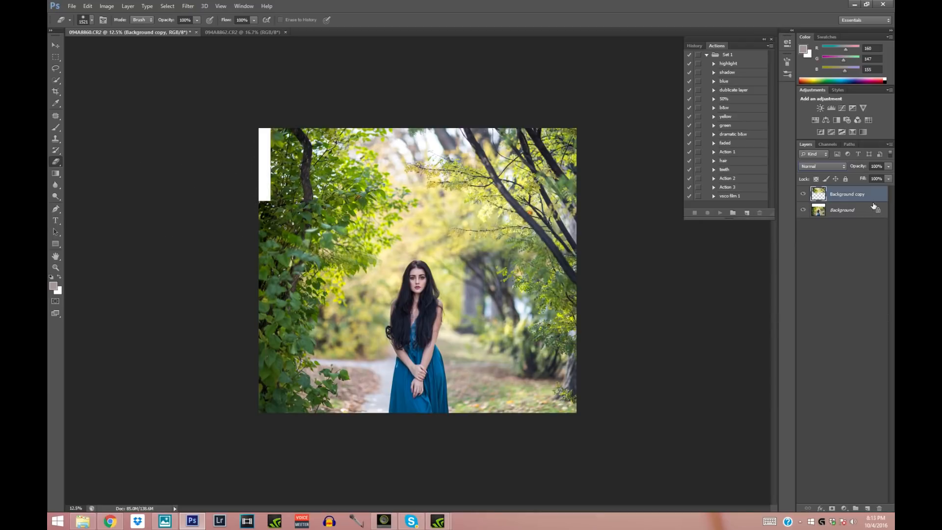
{"action": "left_click", "coordinate": [803, 194]}
{"action": "left_click", "coordinate": [803, 194]}
{"action": "left_click", "coordinate": [803, 194]}
{"action": "left_click", "coordinate": [803, 194]}
{"action": "left_click_drag", "start_coordinate": [486, 255], "coordinate": [408, 247]}
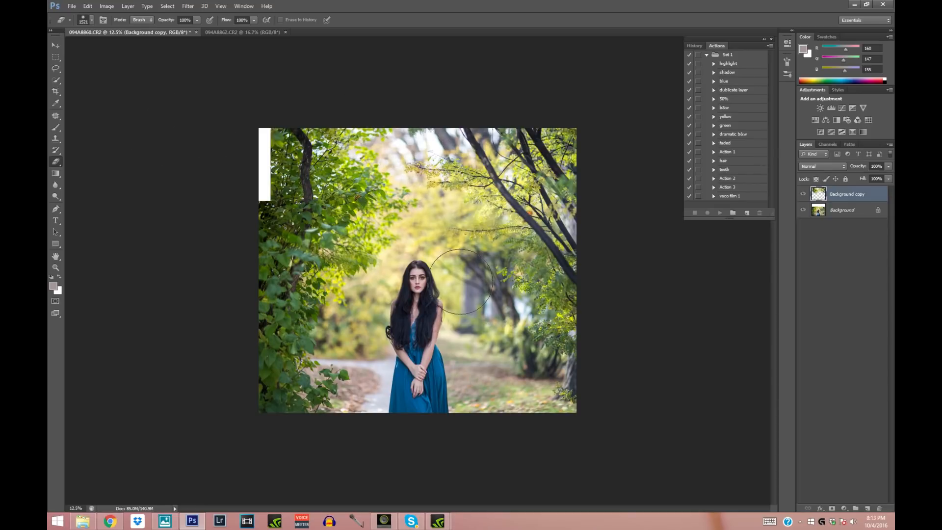
- Darken the Background copy layer slightly with Curves, using input 137 and output 125, and compare it with the layer hidden
{"action": "left_click", "coordinate": [107, 7]}
{"action": "mouse_move", "coordinate": [113, 29]}
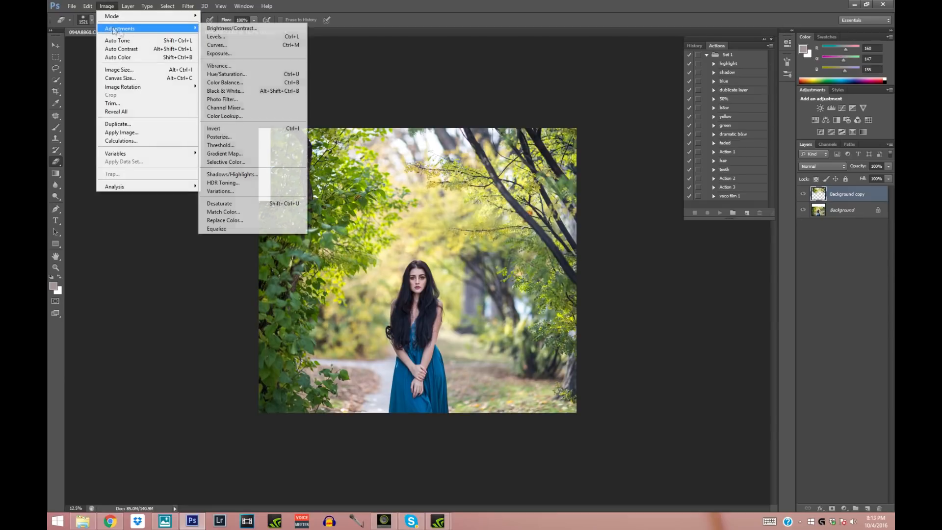
{"action": "left_click", "coordinate": [234, 47]}
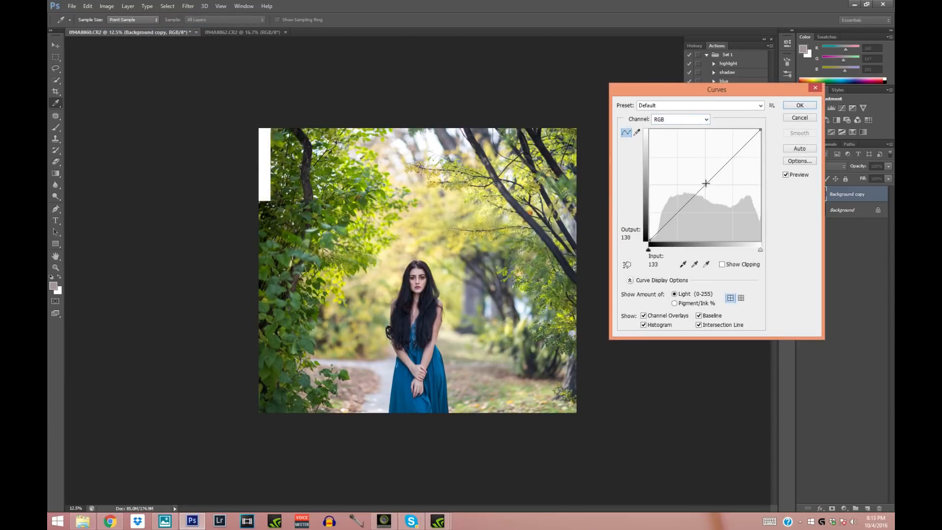
{"action": "left_click_drag", "start_coordinate": [707, 185], "coordinate": [709, 187]}
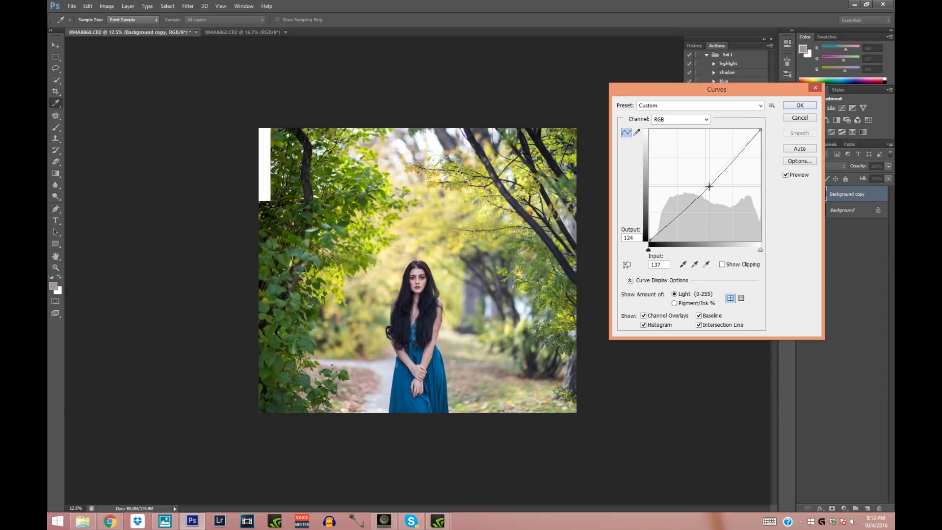
{"action": "left_click", "coordinate": [799, 105]}
{"action": "key", "text": "e"}
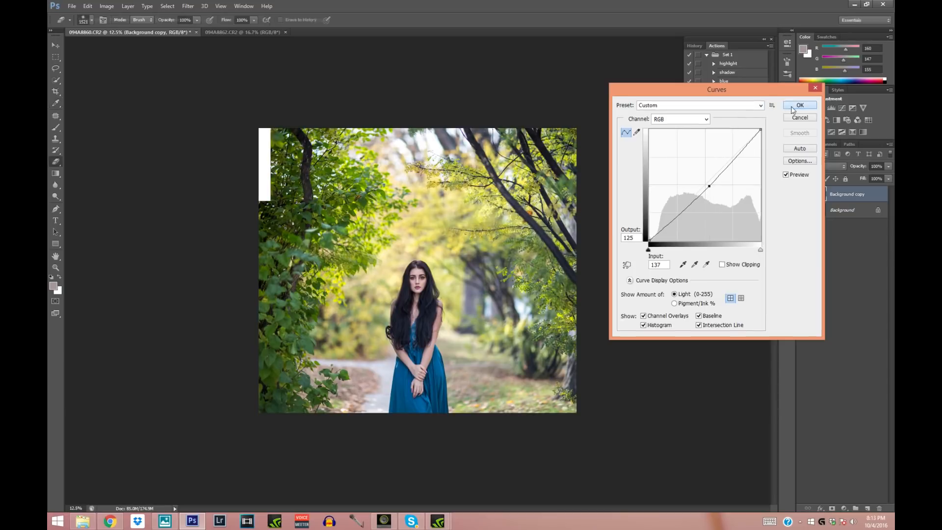
{"action": "left_click", "coordinate": [804, 194]}
{"action": "left_click", "coordinate": [804, 194]}
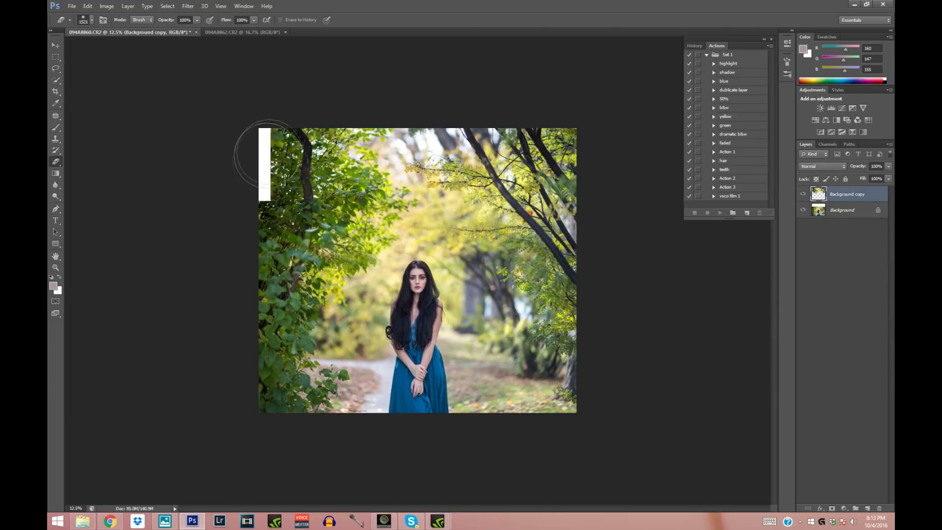
- Select the copied layer's upper left edge beside the white strip, distort it outward to narrow the strip, and deselect
{"action": "left_click", "coordinate": [54, 56]}
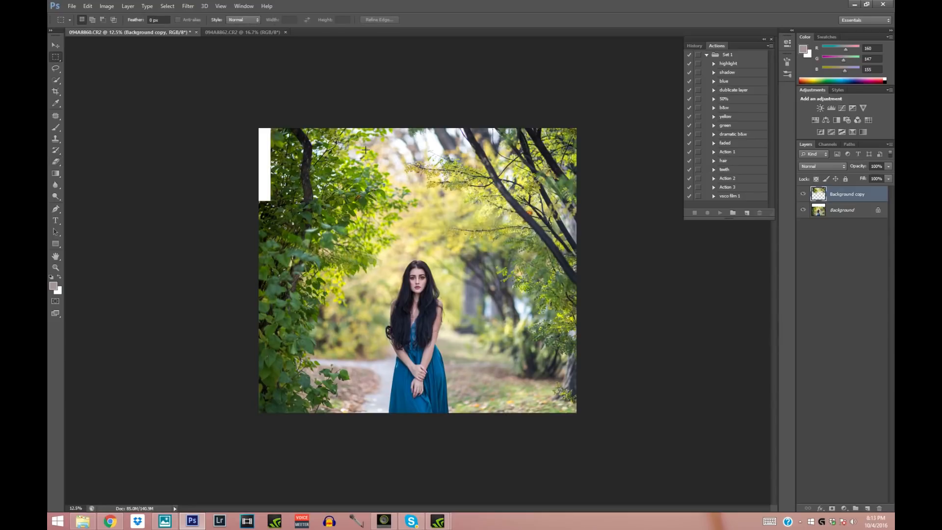
{"action": "left_click_drag", "start_coordinate": [243, 127], "coordinate": [287, 208]}
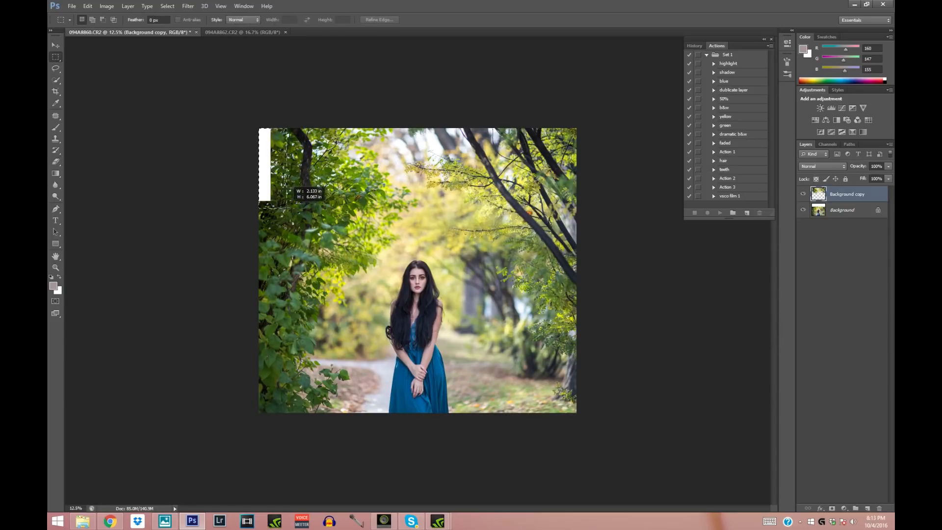
{"action": "right_click", "coordinate": [262, 161]}
{"action": "left_click", "coordinate": [294, 264]}
{"action": "right_click", "coordinate": [284, 164]}
{"action": "left_click", "coordinate": [307, 208]}
{"action": "mouse_move", "coordinate": [259, 168]}
{"action": "left_mouse_down"}
{"action": "mouse_move", "coordinate": [236, 168]}
{"action": "mouse_move", "coordinate": [245, 171]}
{"action": "left_mouse_up"}
{"action": "left_click", "coordinate": [56, 45]}
{"action": "left_click", "coordinate": [423, 195]}
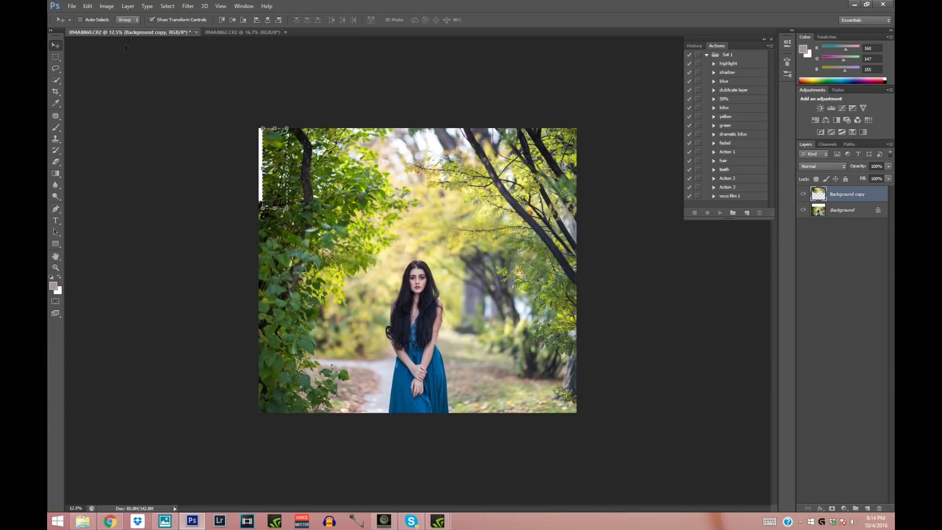
{"action": "left_click", "coordinate": [168, 6]}
{"action": "left_click", "coordinate": [173, 24]}
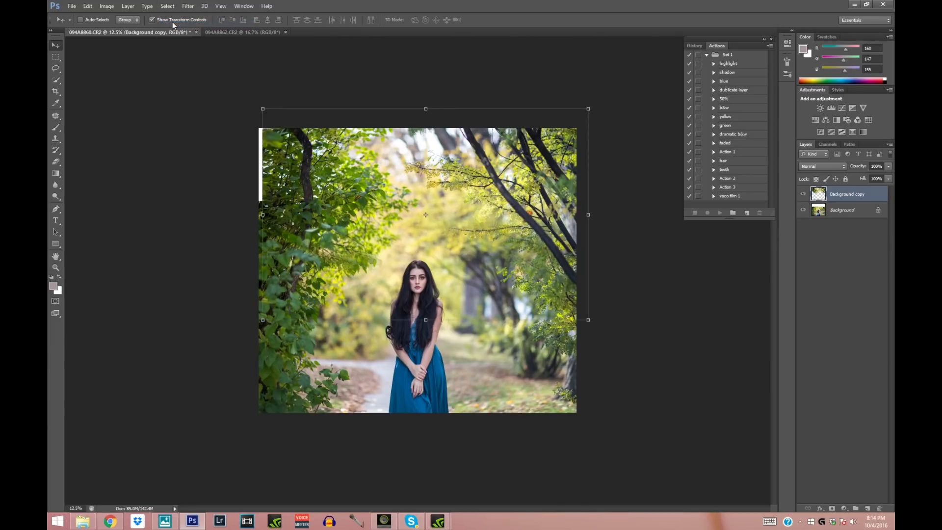
- Merge the Background copy and Background layers into one
{"action": "left_click", "coordinate": [841, 211], "text": "shift"}
{"action": "right_click", "coordinate": [840, 210]}
{"action": "left_click", "coordinate": [825, 263]}
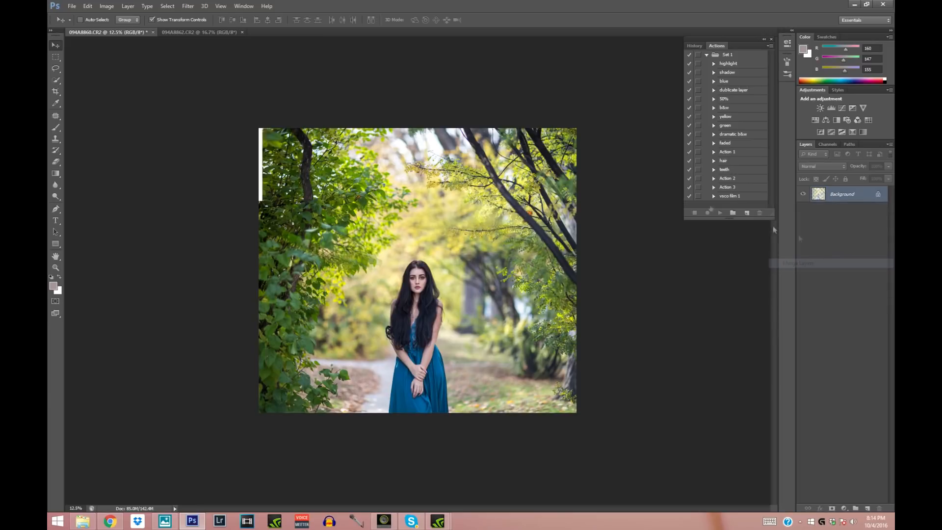
- Select the left third of the picture at full height, distort it outward to about 105.3% width over the white strip, and deselect
{"action": "left_click", "coordinate": [56, 58]}
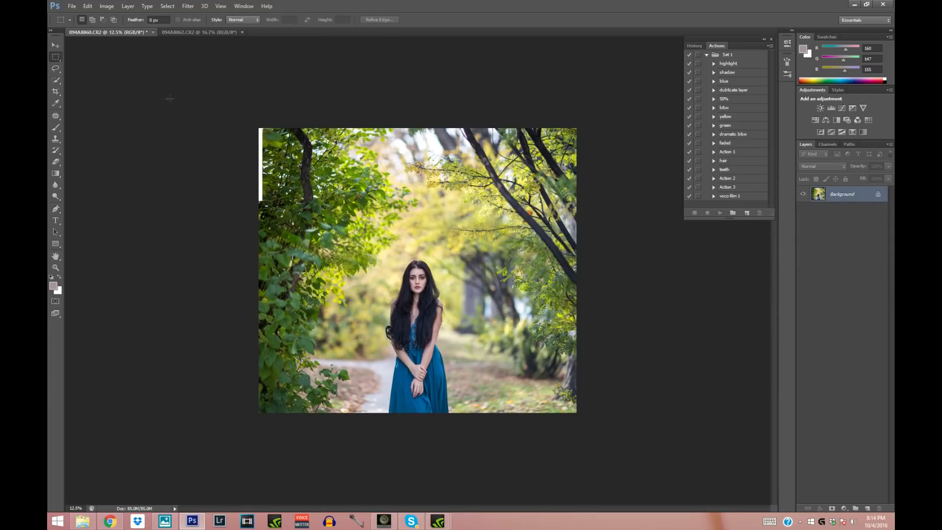
{"action": "left_click_drag", "start_coordinate": [245, 118], "coordinate": [365, 476]}
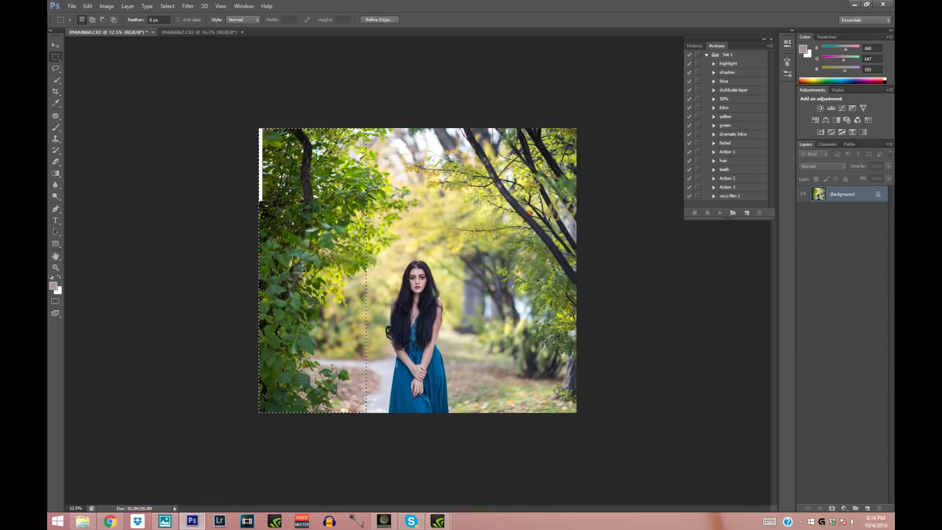
{"action": "right_click", "coordinate": [300, 203]}
{"action": "left_click", "coordinate": [346, 306]}
{"action": "right_click", "coordinate": [315, 217]}
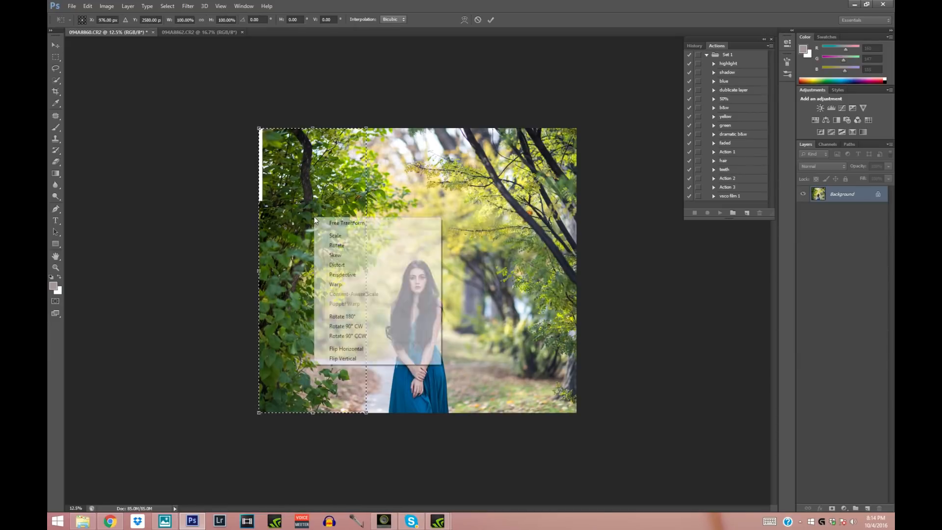
{"action": "left_click", "coordinate": [345, 266]}
{"action": "left_click_drag", "start_coordinate": [258, 272], "coordinate": [253, 271]}
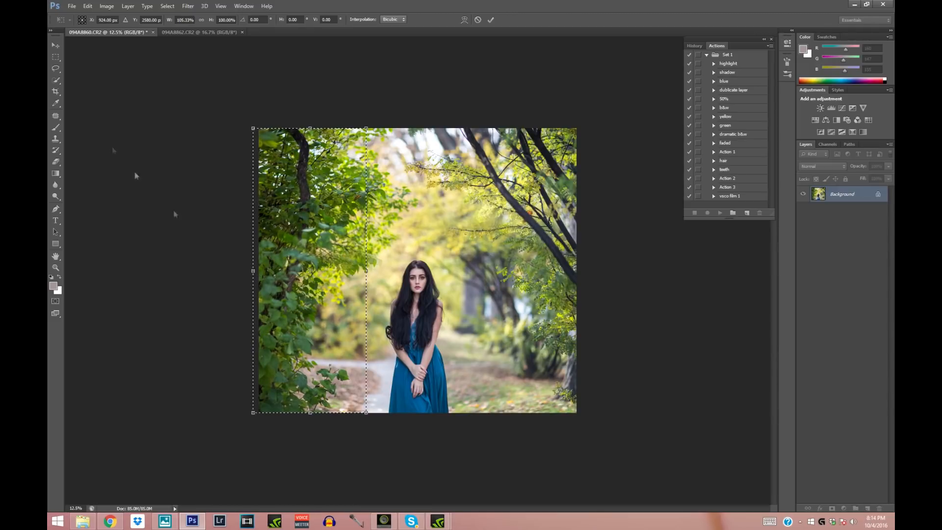
{"action": "left_click", "coordinate": [55, 45]}
{"action": "left_click", "coordinate": [425, 194]}
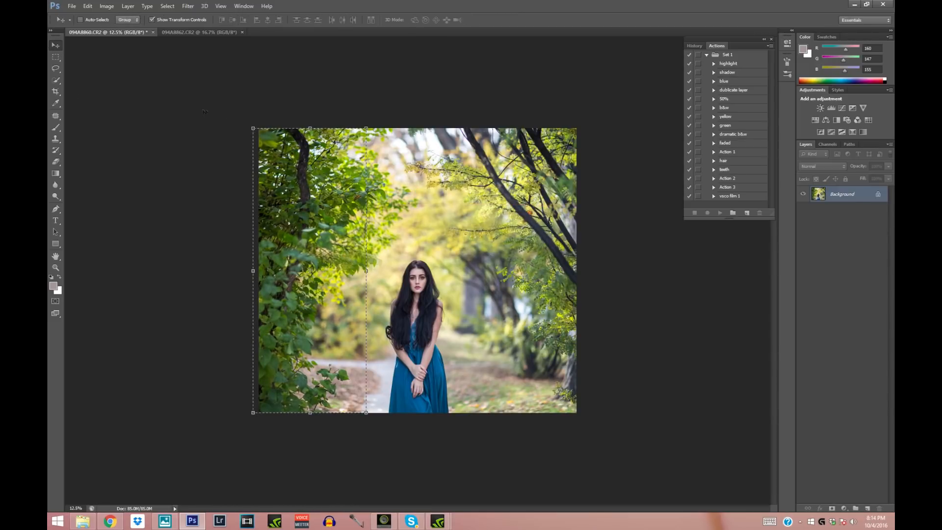
{"action": "left_click", "coordinate": [167, 6]}
{"action": "left_click", "coordinate": [177, 25]}
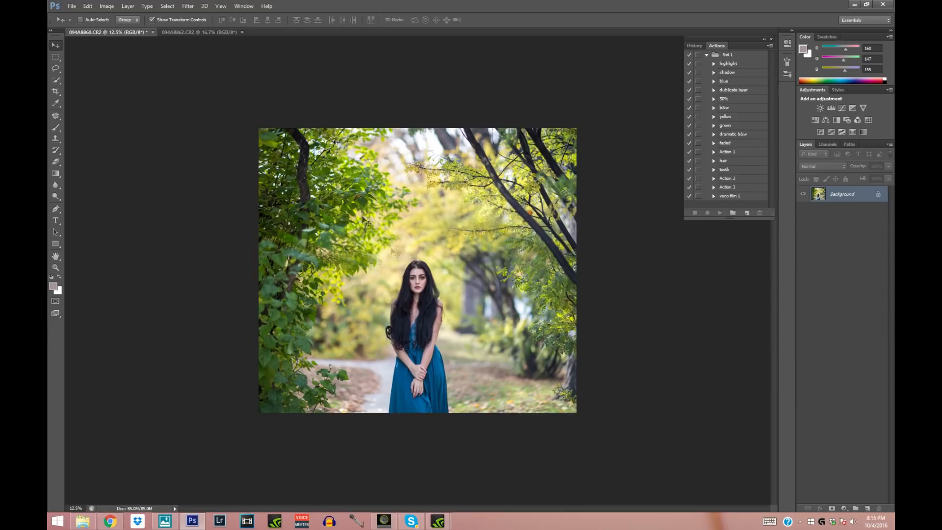
- Crop a narrow strip off the left edge of the picture
{"action": "left_click", "coordinate": [53, 94]}
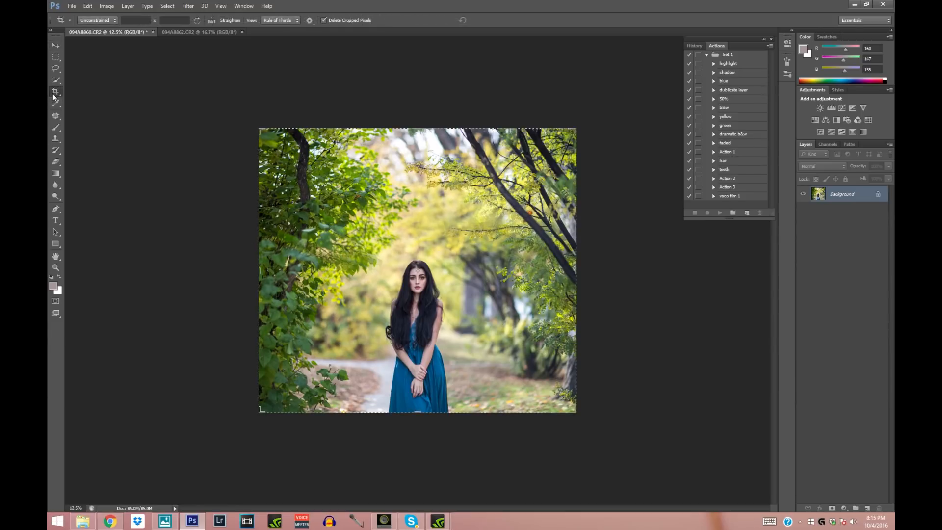
{"action": "left_click_drag", "start_coordinate": [259, 271], "coordinate": [265, 271]}
{"action": "left_click", "coordinate": [52, 46]}
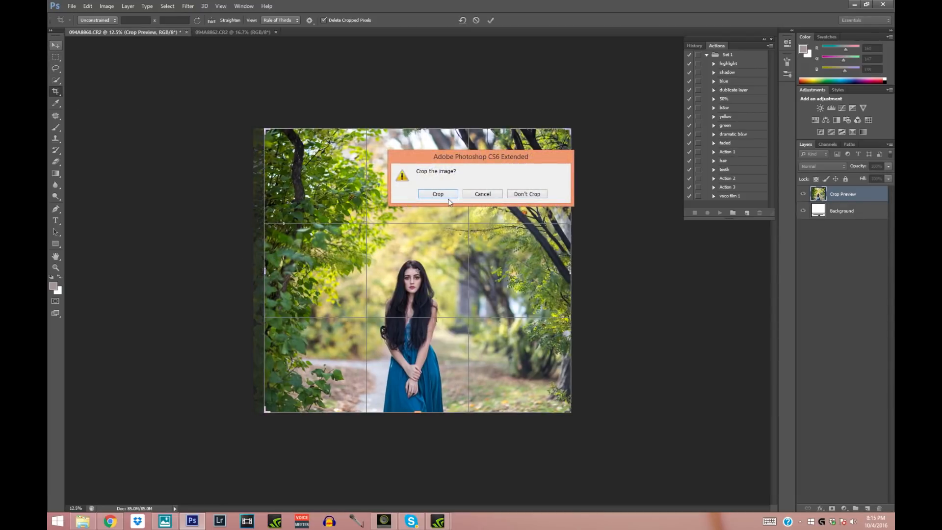
{"action": "left_click", "coordinate": [441, 196]}
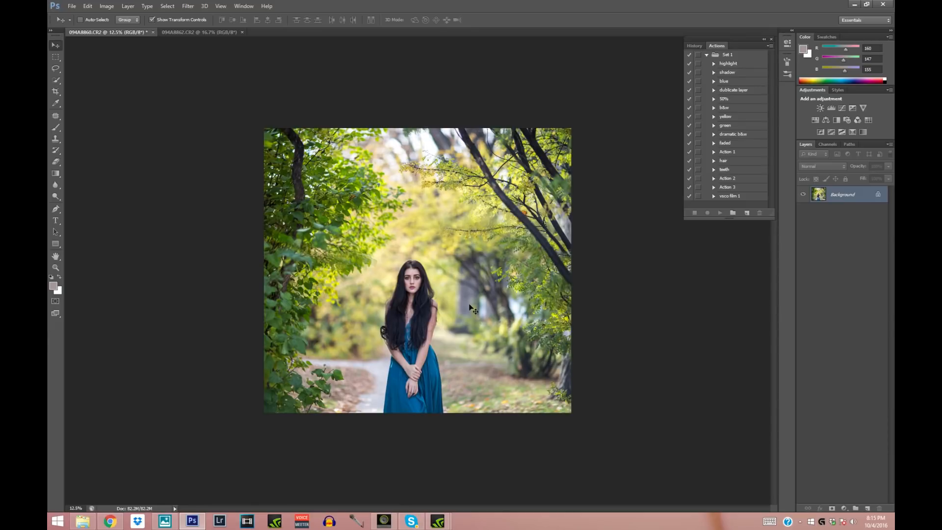
- Lasso the trees and ground to the right of the woman, from the upper edge to the lower edge of the picture
{"action": "left_click", "coordinate": [53, 71]}
{"action": "mouse_move", "coordinate": [425, 131]}
{"action": "left_mouse_down"}
{"action": "mouse_move", "coordinate": [393, 165]}
{"action": "mouse_move", "coordinate": [460, 288]}
{"action": "mouse_move", "coordinate": [485, 395]}
{"action": "left_mouse_up"}
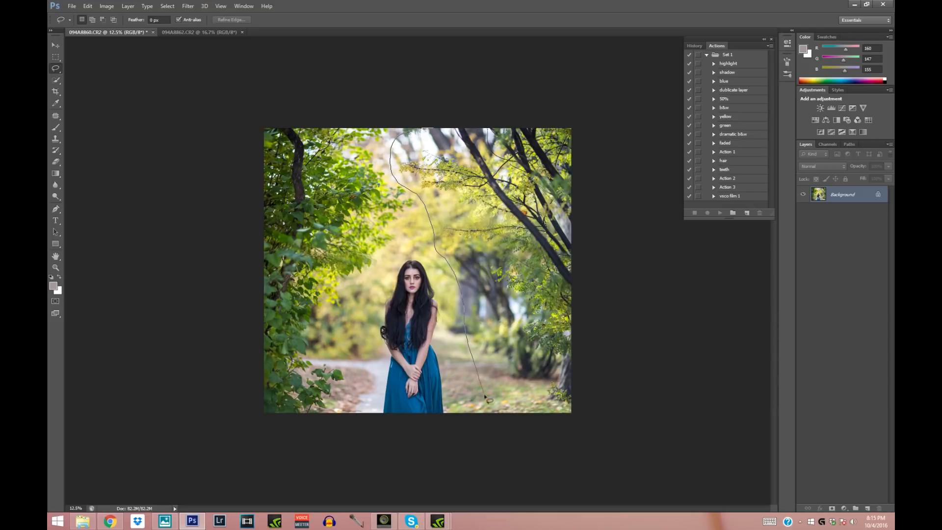
{"action": "mouse_move", "coordinate": [540, 422]}
{"action": "left_mouse_down"}
{"action": "mouse_move", "coordinate": [568, 419]}
{"action": "mouse_move", "coordinate": [579, 405]}
{"action": "mouse_move", "coordinate": [584, 146]}
{"action": "left_mouse_up"}
{"action": "left_click_drag", "start_coordinate": [537, 125], "coordinate": [422, 123]}
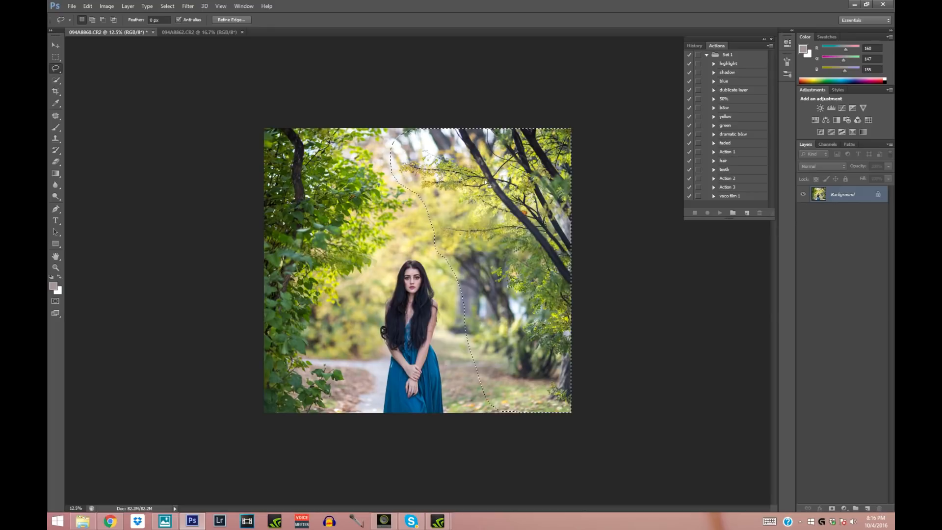
- Copy the selected trees to a new layer and shift that layer left, closer to the woman
{"action": "left_click", "coordinate": [57, 57]}
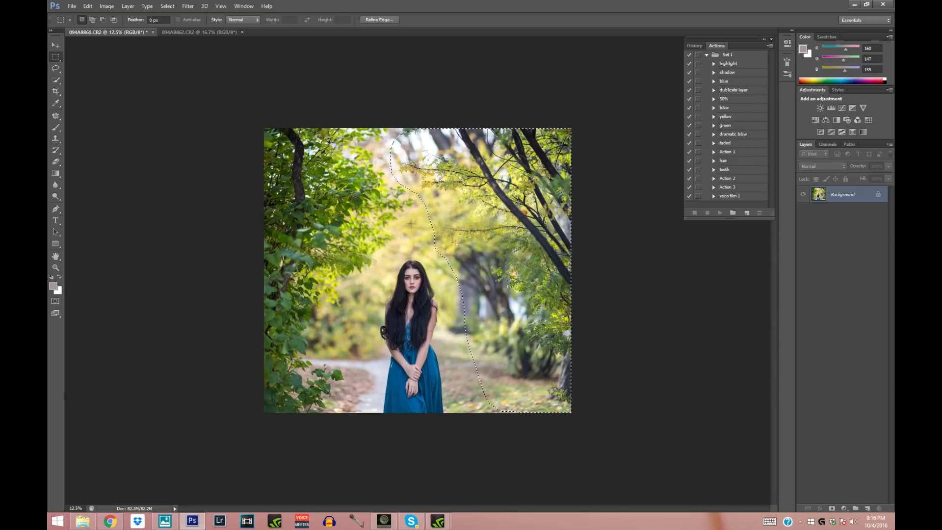
{"action": "right_click", "coordinate": [494, 214]}
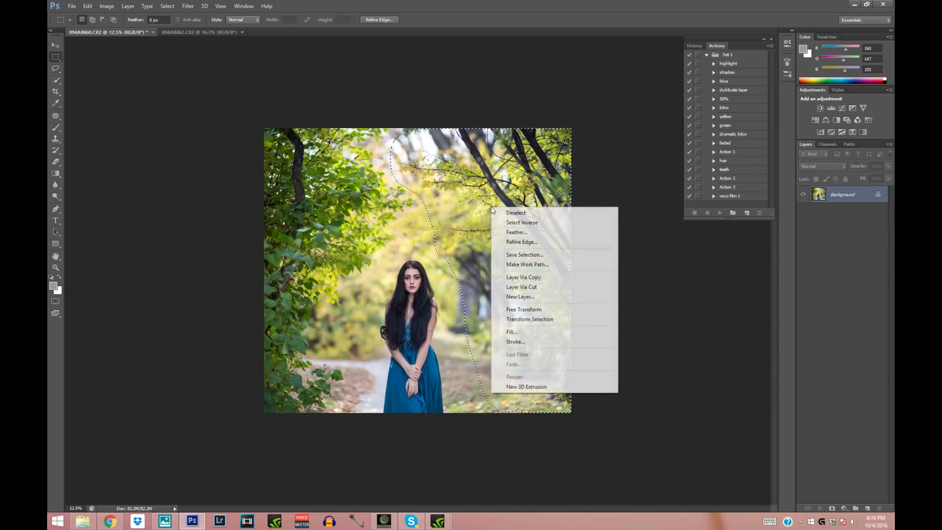
{"action": "left_click", "coordinate": [519, 278]}
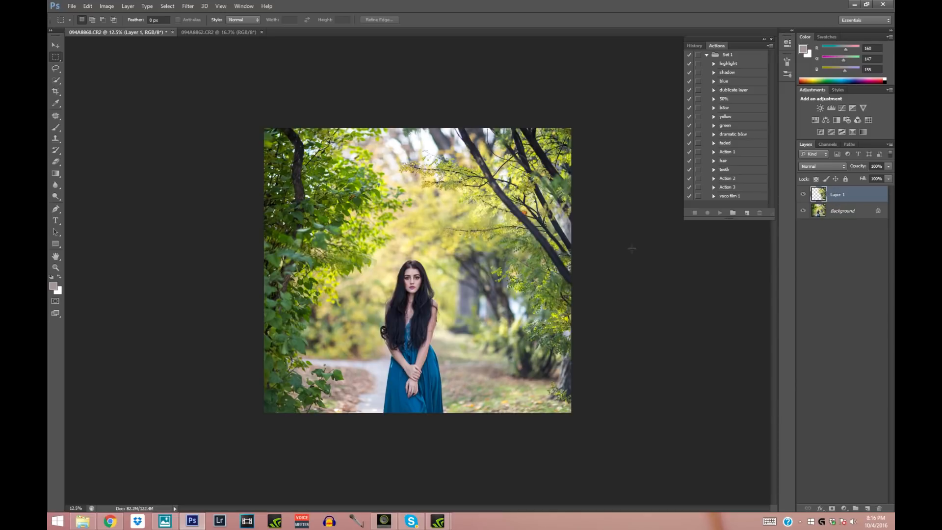
{"action": "left_click", "coordinate": [55, 44]}
{"action": "left_click_drag", "start_coordinate": [482, 194], "coordinate": [461, 194]}
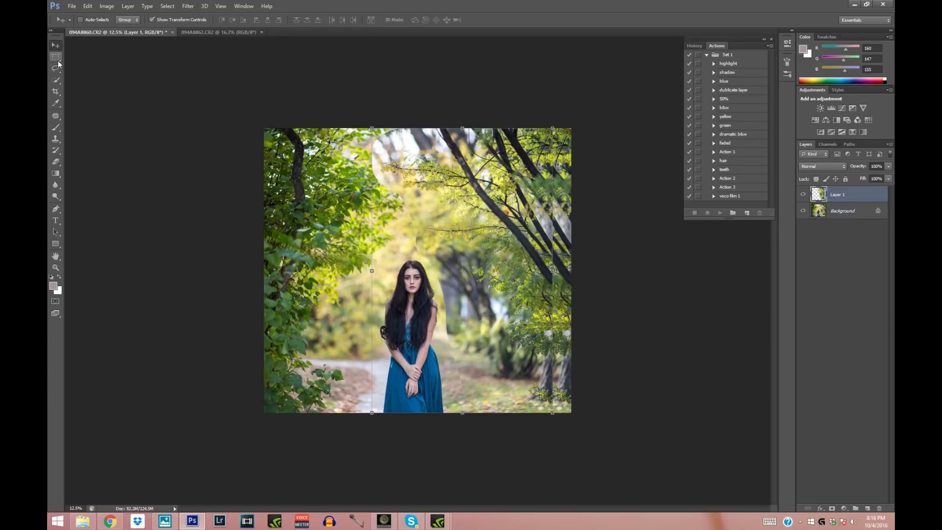
- Erase the hard left edge of Layer 1 beside the woman with a 288 px eraser and compare with the layer hidden
{"action": "left_click", "coordinate": [55, 161]}
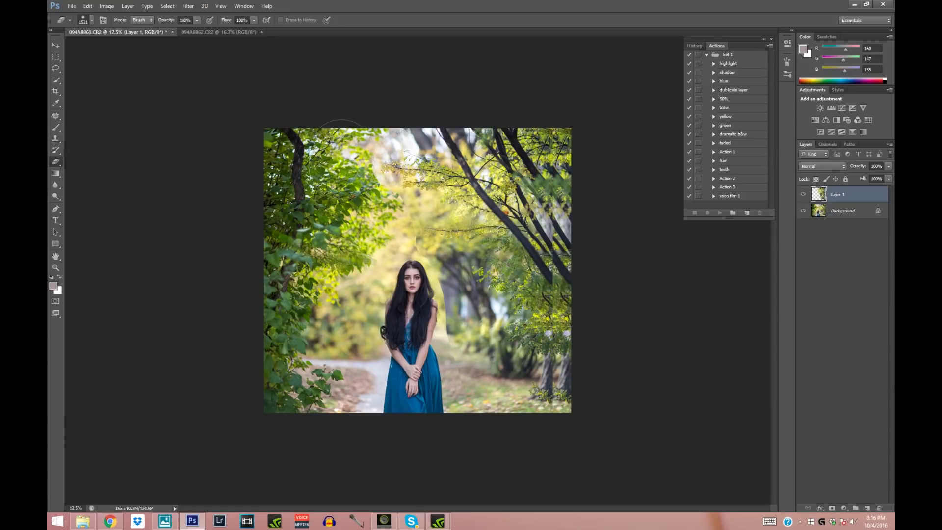
{"action": "left_click", "coordinate": [91, 21]}
{"action": "left_click", "coordinate": [128, 48]}
{"action": "left_click", "coordinate": [399, 193]}
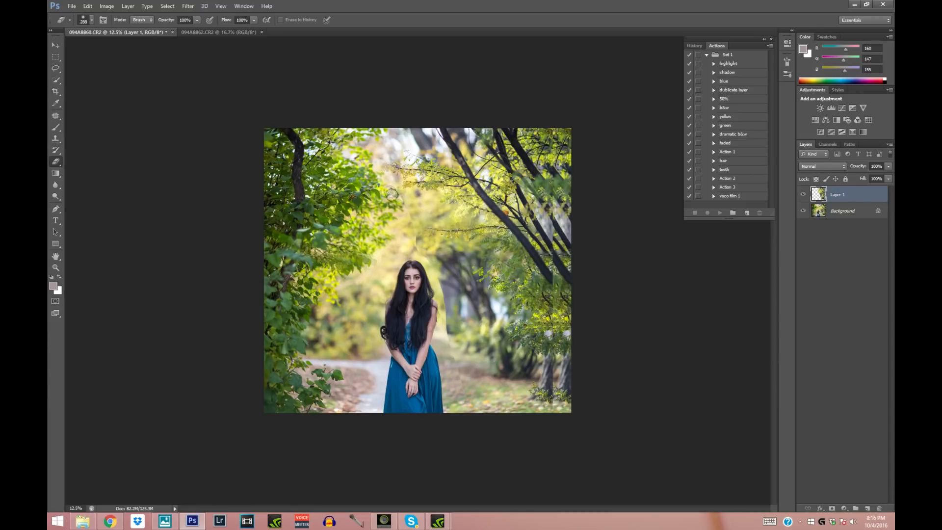
{"action": "mouse_move", "coordinate": [416, 231]}
{"action": "left_mouse_down"}
{"action": "mouse_move", "coordinate": [449, 290]}
{"action": "mouse_move", "coordinate": [458, 381]}
{"action": "mouse_move", "coordinate": [484, 410]}
{"action": "mouse_move", "coordinate": [466, 392]}
{"action": "mouse_move", "coordinate": [463, 413]}
{"action": "left_mouse_up"}
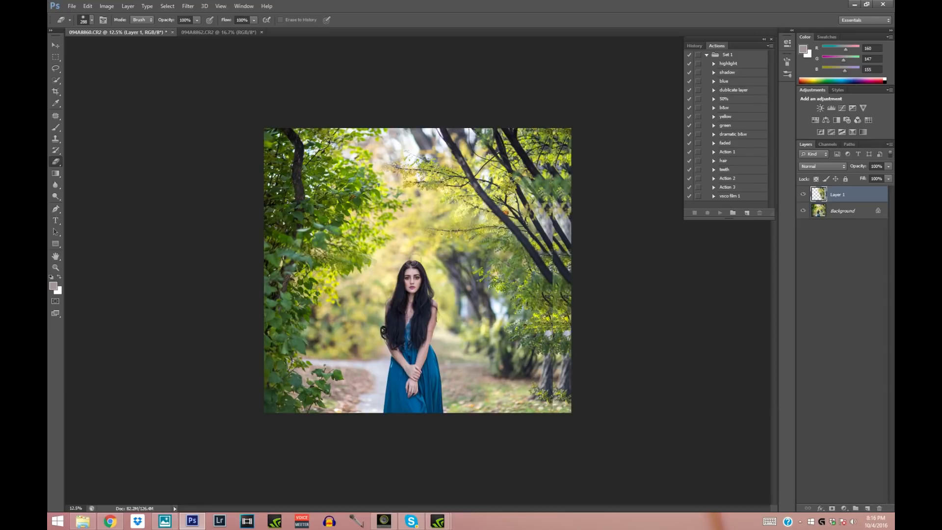
{"action": "left_click_drag", "start_coordinate": [458, 264], "coordinate": [451, 246]}
{"action": "left_click", "coordinate": [803, 197]}
{"action": "left_click", "coordinate": [803, 196]}
- Merge Layer 1 with the Background layer
{"action": "left_click", "coordinate": [840, 211], "text": "shift"}
{"action": "right_click", "coordinate": [841, 211]}
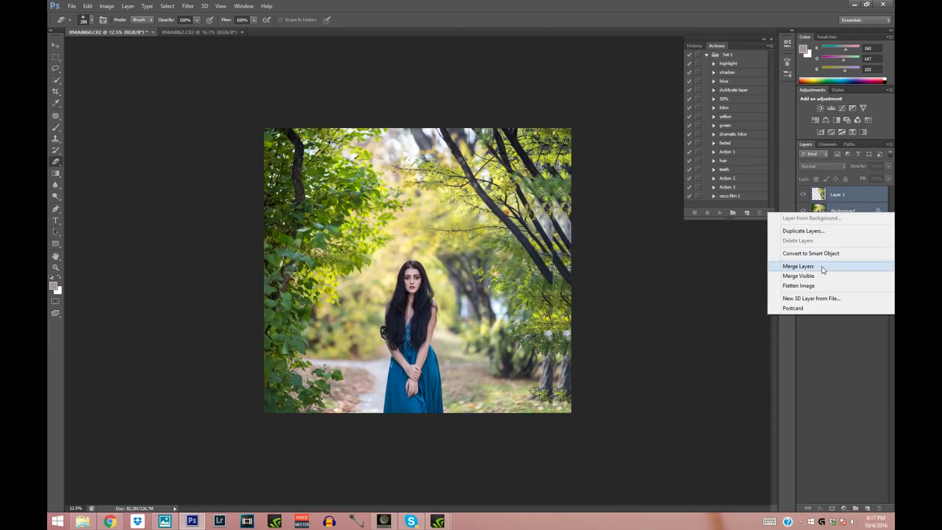
{"action": "left_click", "coordinate": [795, 267]}
- Crop the right edge of the picture to remove part of the duplicated trees
{"action": "left_click", "coordinate": [55, 91]}
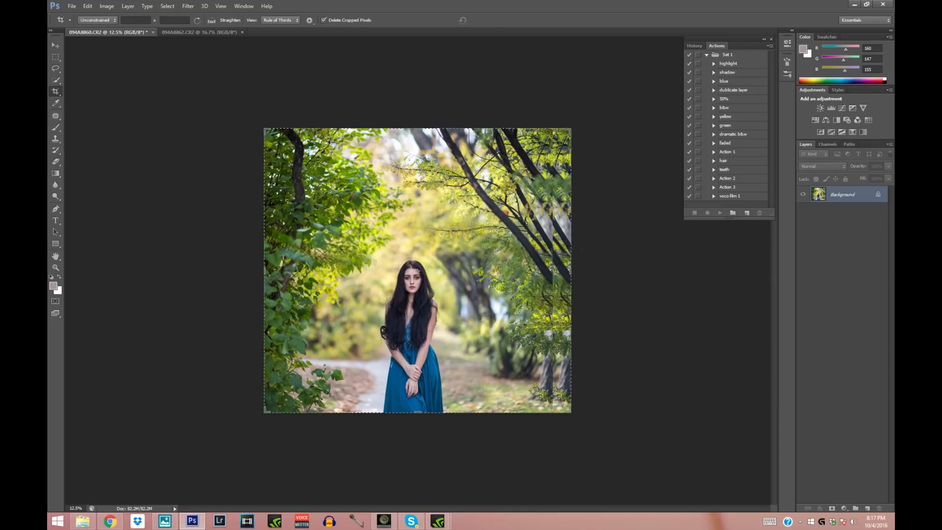
{"action": "left_click_drag", "start_coordinate": [571, 269], "coordinate": [562, 270]}
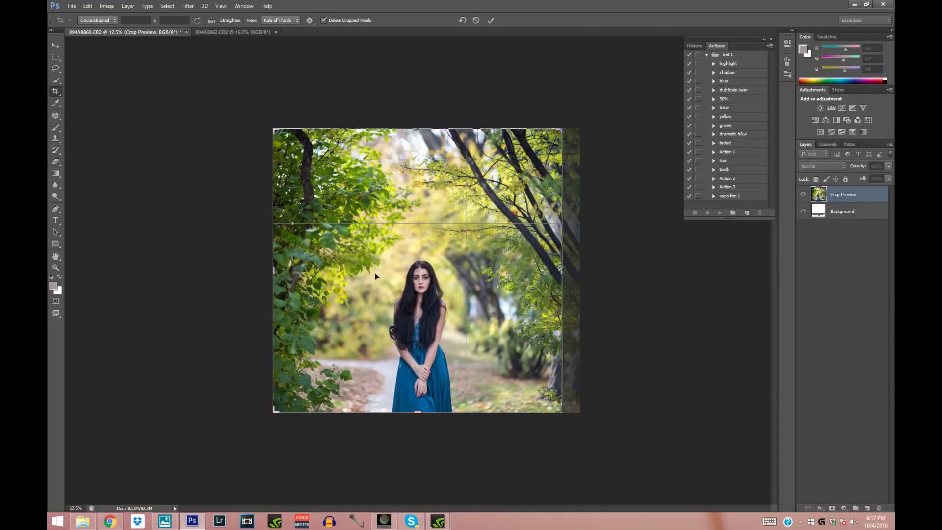
{"action": "left_click", "coordinate": [55, 46]}
{"action": "left_click", "coordinate": [446, 195]}
- Crop the left edge slightly and extend the canvas upward with a white strip above the trees
{"action": "left_click", "coordinate": [56, 91]}
{"action": "left_click_drag", "start_coordinate": [274, 270], "coordinate": [278, 271]}
{"action": "left_click_drag", "start_coordinate": [419, 132], "coordinate": [418, 121]}
{"action": "left_click", "coordinate": [56, 56]}
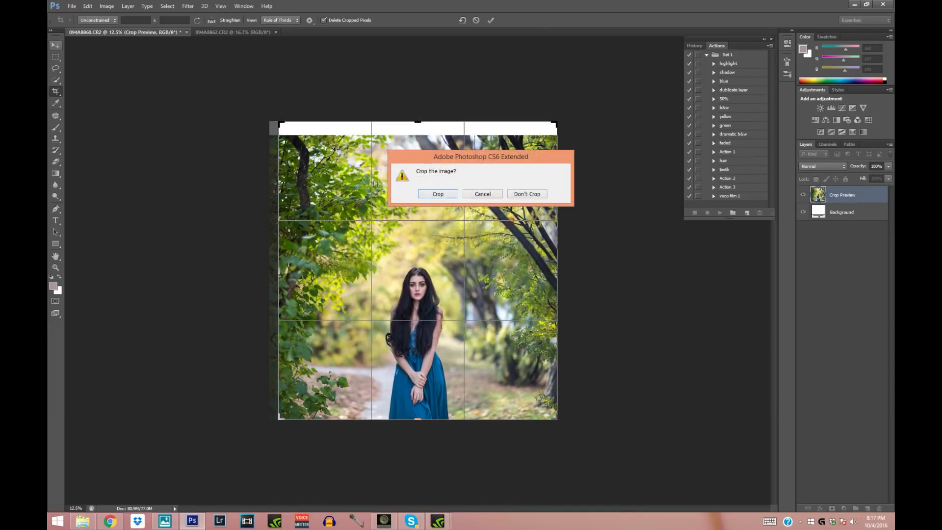
{"action": "left_click", "coordinate": [425, 195]}
- Select the upper part of the picture above the woman's head and stretch it upward to about 111% height to cover the white strip
{"action": "left_click_drag", "start_coordinate": [261, 107], "coordinate": [589, 262]}
{"action": "right_click", "coordinate": [422, 202]}
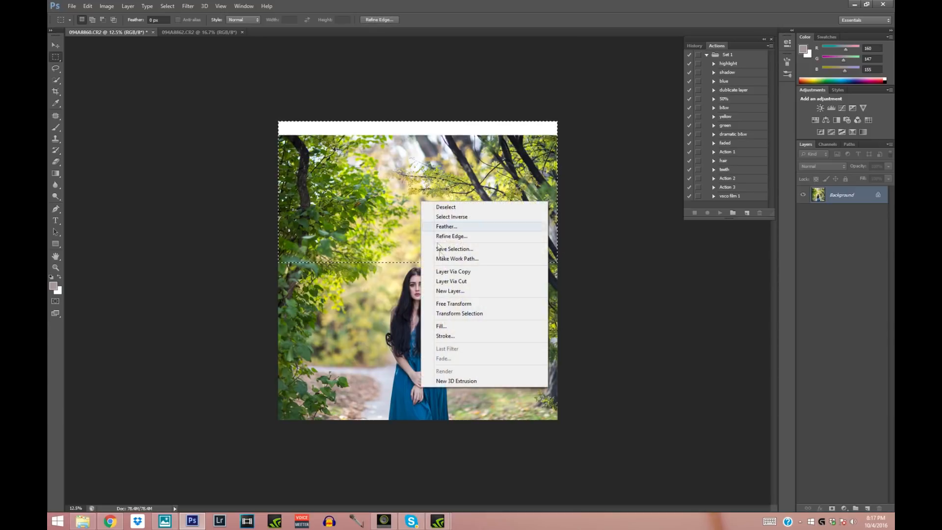
{"action": "left_click", "coordinate": [454, 304]}
{"action": "right_click", "coordinate": [412, 194]}
{"action": "left_click", "coordinate": [434, 241]}
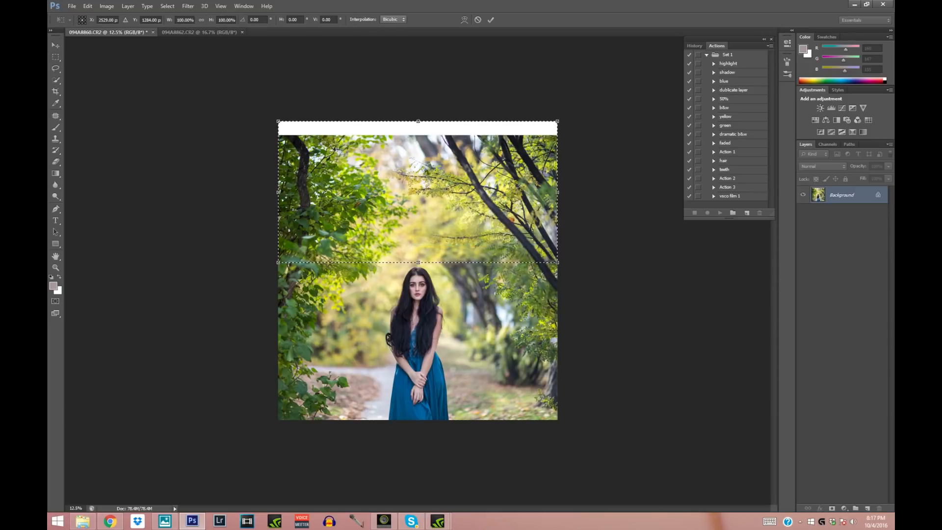
{"action": "left_click_drag", "start_coordinate": [418, 121], "coordinate": [418, 105]}
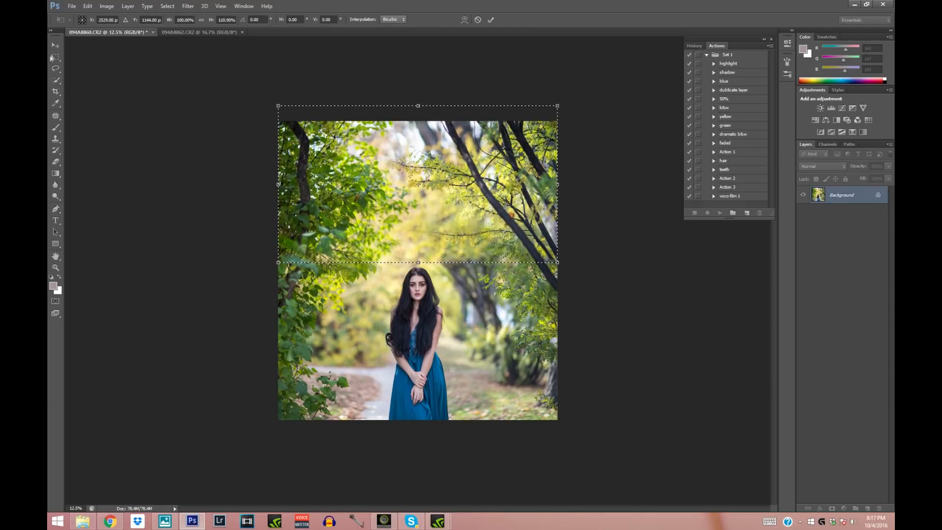
{"action": "key", "text": "v"}
{"action": "left_click", "coordinate": [432, 196]}
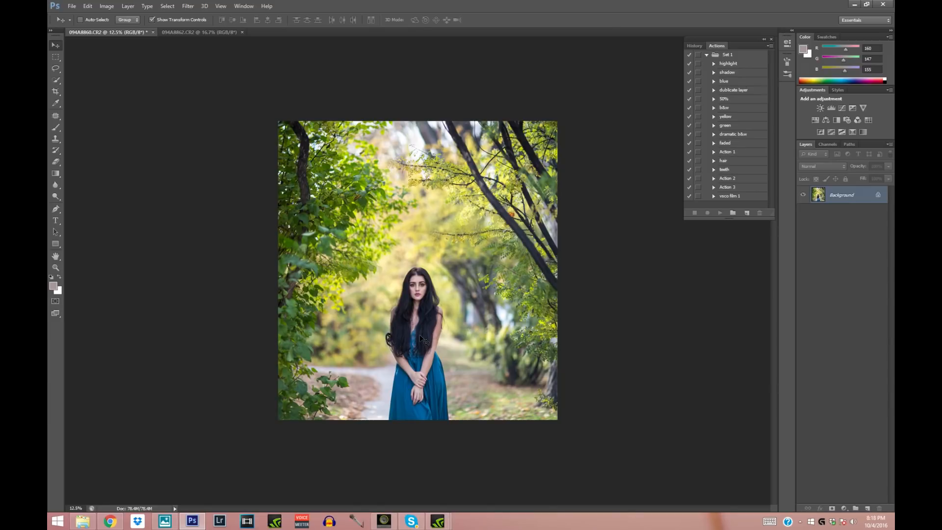
- Zoom in on the woman's face and choose the Patch tool over the Spot Healing Brush for retouching the skin
{"action": "left_click", "coordinate": [53, 268]}
{"action": "left_click", "coordinate": [202, 118]}
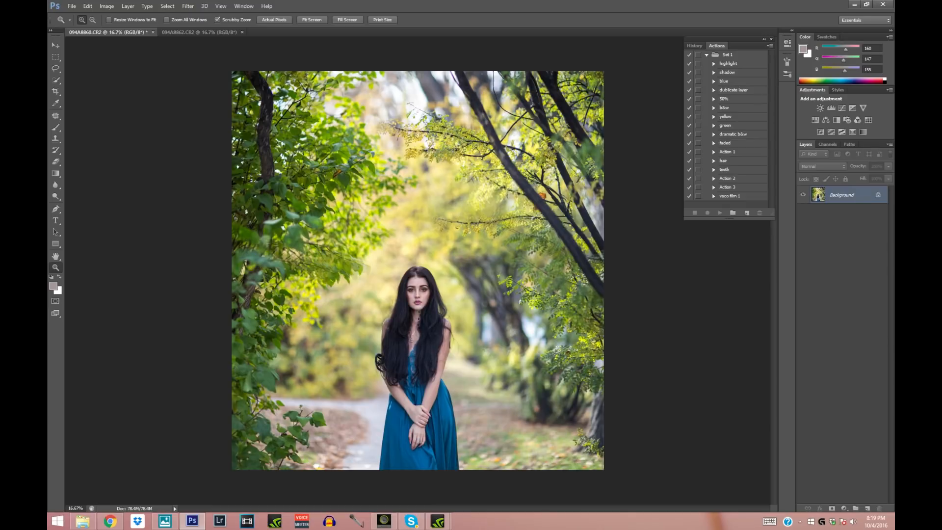
{"action": "left_click", "coordinate": [420, 310]}
{"action": "left_click", "coordinate": [420, 311]}
{"action": "left_click", "coordinate": [421, 312]}
{"action": "left_click", "coordinate": [421, 314]}
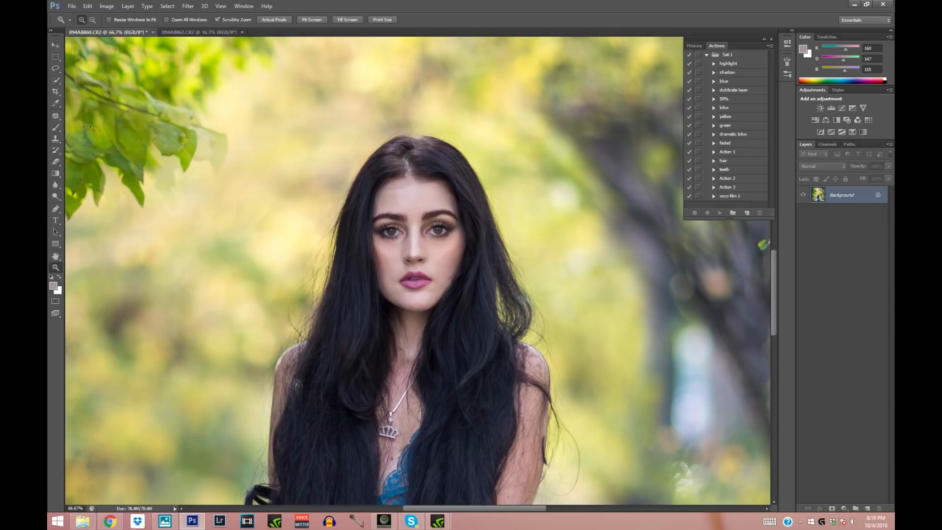
{"action": "left_click", "coordinate": [54, 118]}
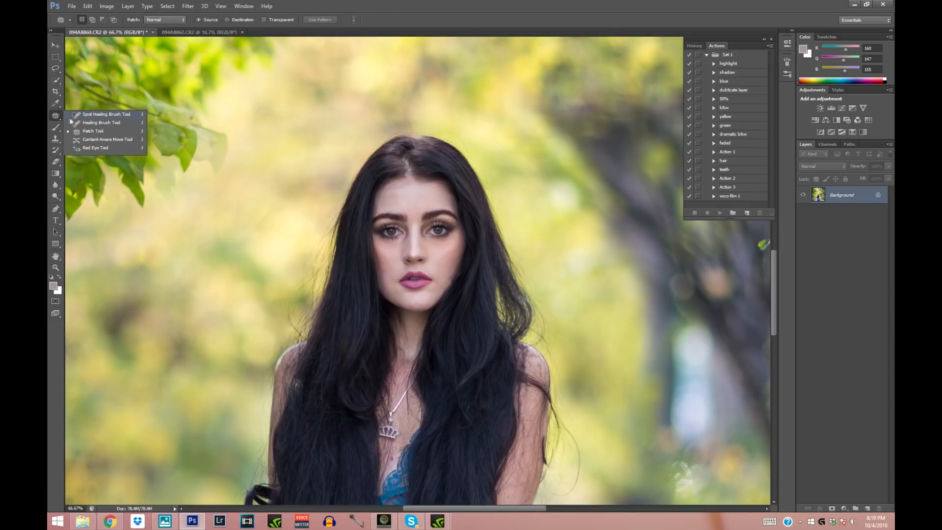
{"action": "left_click", "coordinate": [104, 115]}
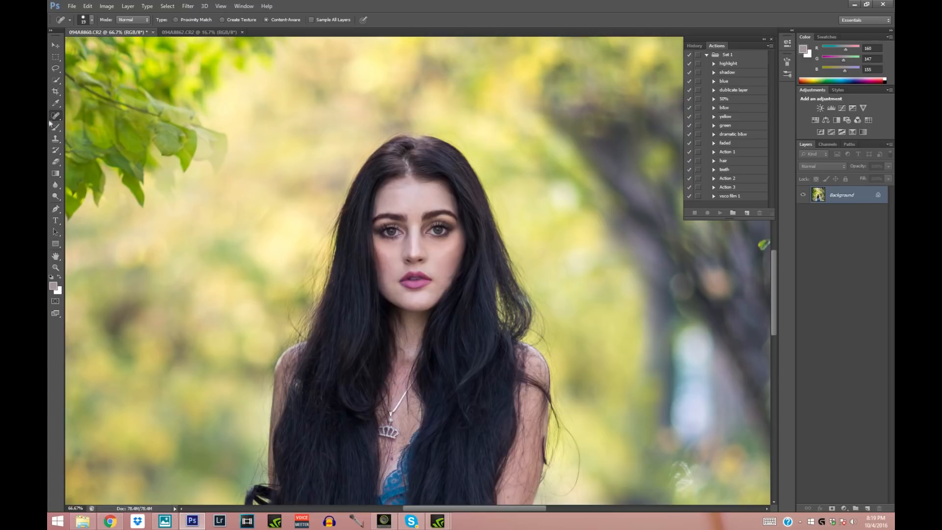
{"action": "left_click", "coordinate": [55, 118]}
{"action": "left_click", "coordinate": [91, 132]}
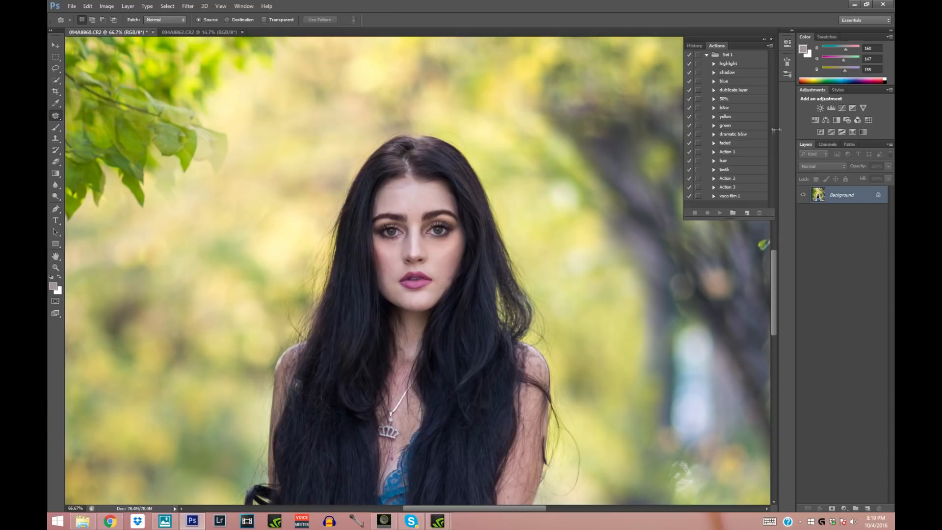
- Try duplicating the Background layer with the recorded duplicate-layer action and with the Duplicate Layer command, deleting each copy
{"action": "left_click", "coordinate": [733, 92]}
{"action": "left_click", "coordinate": [720, 213]}
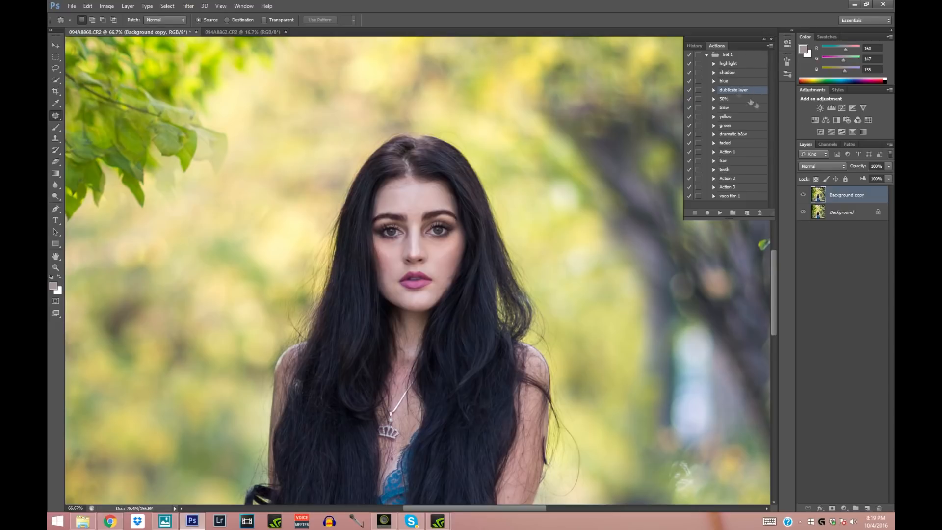
{"action": "left_click_drag", "start_coordinate": [842, 196], "coordinate": [880, 509]}
{"action": "right_click", "coordinate": [833, 199]}
{"action": "left_click", "coordinate": [806, 219]}
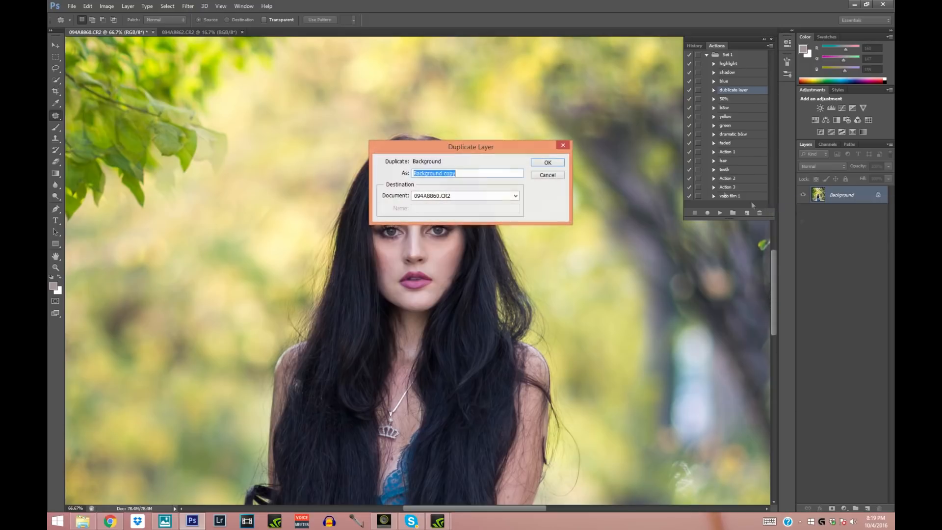
{"action": "left_click", "coordinate": [548, 165]}
{"action": "left_click_drag", "start_coordinate": [842, 207], "coordinate": [879, 508]}
- Duplicate the Background layer and patch the blemishes in the middle of the woman's forehead on the copy
{"action": "left_click_drag", "start_coordinate": [835, 199], "coordinate": [869, 509]}
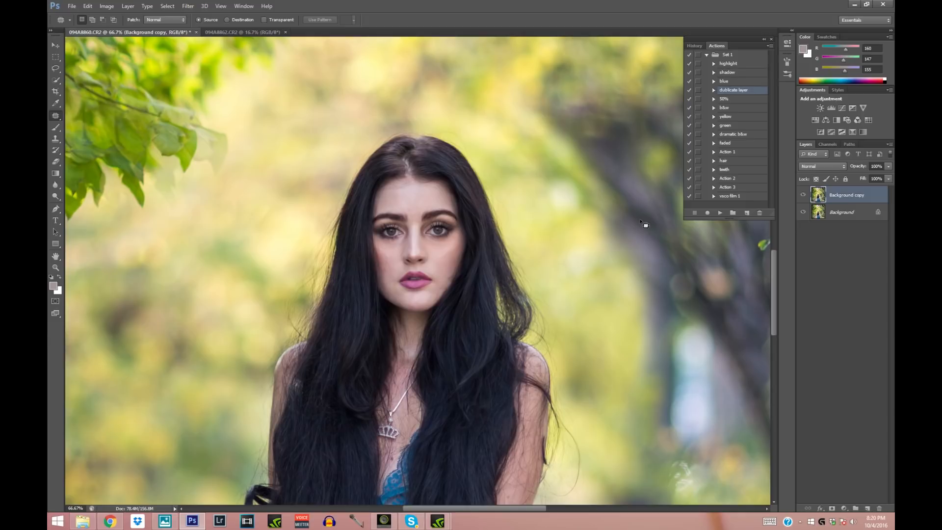
{"action": "left_click", "coordinate": [56, 268]}
{"action": "left_click", "coordinate": [428, 271]}
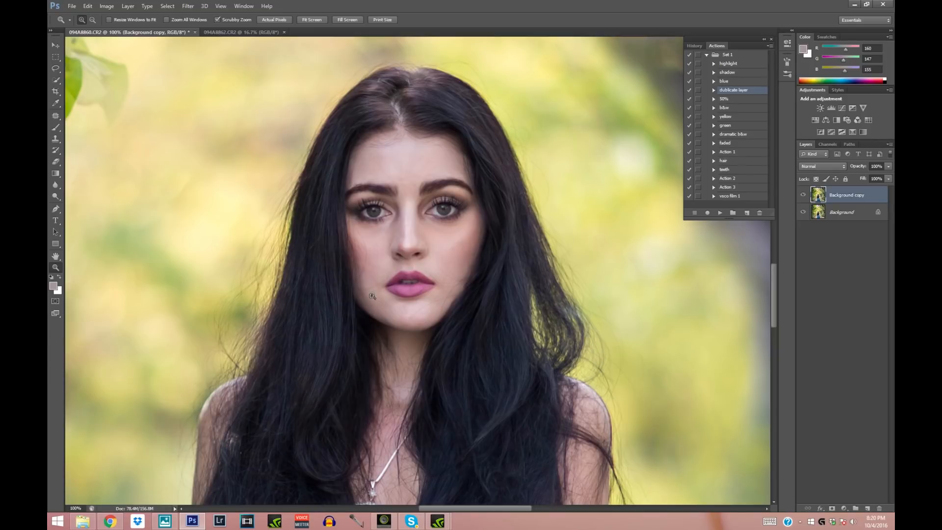
{"action": "left_click", "coordinate": [56, 116]}
{"action": "mouse_move", "coordinate": [421, 190]}
{"action": "left_mouse_down"}
{"action": "mouse_move", "coordinate": [431, 167]}
{"action": "mouse_move", "coordinate": [396, 175]}
{"action": "mouse_move", "coordinate": [411, 172]}
{"action": "mouse_move", "coordinate": [411, 158]}
{"action": "left_mouse_up"}
{"action": "mouse_move", "coordinate": [414, 166]}
{"action": "left_mouse_down"}
{"action": "mouse_move", "coordinate": [427, 169]}
{"action": "mouse_move", "coordinate": [421, 153]}
{"action": "left_mouse_up"}
{"action": "mouse_move", "coordinate": [424, 157]}
{"action": "left_mouse_down"}
{"action": "mouse_move", "coordinate": [436, 158]}
{"action": "mouse_move", "coordinate": [419, 165]}
{"action": "mouse_move", "coordinate": [433, 167]}
{"action": "mouse_move", "coordinate": [408, 165]}
{"action": "mouse_move", "coordinate": [413, 185]}
{"action": "mouse_move", "coordinate": [408, 178]}
{"action": "left_mouse_up"}
{"action": "mouse_move", "coordinate": [411, 182]}
{"action": "left_mouse_down"}
{"action": "mouse_move", "coordinate": [397, 157]}
{"action": "mouse_move", "coordinate": [426, 162]}
{"action": "mouse_move", "coordinate": [379, 168]}
{"action": "left_mouse_up"}
{"action": "left_click", "coordinate": [412, 179]}
{"action": "mouse_move", "coordinate": [399, 169]}
{"action": "left_mouse_down"}
{"action": "mouse_move", "coordinate": [426, 157]}
{"action": "mouse_move", "coordinate": [396, 174]}
{"action": "mouse_move", "coordinate": [380, 155]}
{"action": "mouse_move", "coordinate": [407, 185]}
{"action": "left_mouse_up"}
{"action": "mouse_move", "coordinate": [408, 183]}
{"action": "left_mouse_down"}
{"action": "mouse_move", "coordinate": [417, 165]}
{"action": "mouse_move", "coordinate": [404, 176]}
{"action": "mouse_move", "coordinate": [409, 184]}
{"action": "left_mouse_up"}
{"action": "mouse_move", "coordinate": [410, 186]}
{"action": "left_mouse_down"}
{"action": "mouse_move", "coordinate": [419, 177]}
{"action": "mouse_move", "coordinate": [405, 177]}
{"action": "mouse_move", "coordinate": [413, 161]}
{"action": "mouse_move", "coordinate": [447, 171]}
{"action": "mouse_move", "coordinate": [434, 164]}
{"action": "mouse_move", "coordinate": [459, 433]}
{"action": "left_mouse_up"}
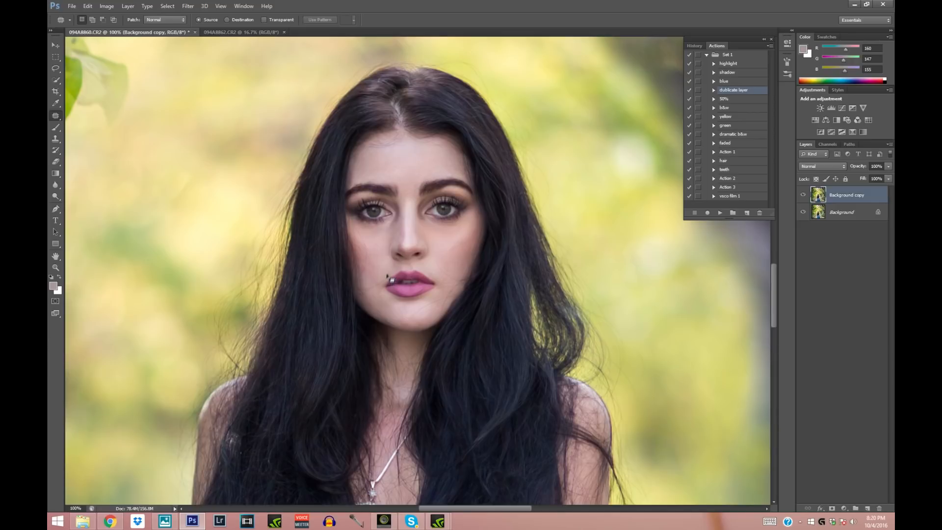
{"action": "mouse_move", "coordinate": [385, 173]}
{"action": "left_mouse_down"}
{"action": "mouse_move", "coordinate": [406, 158]}
{"action": "mouse_move", "coordinate": [420, 181]}
{"action": "mouse_move", "coordinate": [430, 166]}
{"action": "left_mouse_up"}
{"action": "mouse_move", "coordinate": [409, 197]}
{"action": "left_mouse_down"}
{"action": "mouse_move", "coordinate": [410, 175]}
{"action": "mouse_move", "coordinate": [406, 182]}
{"action": "left_mouse_up"}
- Patch the small blemishes on both of the woman's cheeks and beside her mouth with clean skin
{"action": "left_click_drag", "start_coordinate": [458, 254], "coordinate": [452, 251]}
{"action": "left_click_drag", "start_coordinate": [447, 258], "coordinate": [461, 241]}
{"action": "mouse_move", "coordinate": [465, 263]}
{"action": "left_mouse_down"}
{"action": "mouse_move", "coordinate": [469, 271]}
{"action": "mouse_move", "coordinate": [465, 257]}
{"action": "left_mouse_up"}
{"action": "mouse_move", "coordinate": [467, 254]}
{"action": "left_mouse_down"}
{"action": "mouse_move", "coordinate": [454, 254]}
{"action": "mouse_move", "coordinate": [462, 273]}
{"action": "mouse_move", "coordinate": [459, 265]}
{"action": "left_mouse_up"}
{"action": "left_click", "coordinate": [457, 268]}
{"action": "mouse_move", "coordinate": [385, 256]}
{"action": "left_mouse_down"}
{"action": "mouse_move", "coordinate": [383, 296]}
{"action": "mouse_move", "coordinate": [382, 278]}
{"action": "left_mouse_up"}
{"action": "left_click", "coordinate": [383, 288]}
{"action": "mouse_move", "coordinate": [382, 277]}
{"action": "left_mouse_down"}
{"action": "mouse_move", "coordinate": [373, 304]}
{"action": "mouse_move", "coordinate": [377, 285]}
{"action": "left_mouse_up"}
{"action": "left_click", "coordinate": [372, 289]}
- Patch the remaining uneven spots across the woman's upper forehead below the hairline
{"action": "mouse_move", "coordinate": [403, 137]}
{"action": "left_mouse_down"}
{"action": "mouse_move", "coordinate": [374, 140]}
{"action": "mouse_move", "coordinate": [395, 151]}
{"action": "left_mouse_up"}
{"action": "left_click", "coordinate": [395, 151]}
{"action": "mouse_move", "coordinate": [390, 144]}
{"action": "left_mouse_down"}
{"action": "mouse_move", "coordinate": [394, 159]}
{"action": "mouse_move", "coordinate": [395, 140]}
{"action": "left_mouse_up"}
{"action": "left_click", "coordinate": [374, 157]}
{"action": "mouse_move", "coordinate": [392, 139]}
{"action": "left_mouse_down"}
{"action": "mouse_move", "coordinate": [381, 153]}
{"action": "mouse_move", "coordinate": [371, 146]}
{"action": "left_mouse_up"}
{"action": "mouse_move", "coordinate": [369, 146]}
{"action": "left_mouse_down"}
{"action": "mouse_move", "coordinate": [364, 161]}
{"action": "mouse_move", "coordinate": [402, 144]}
{"action": "left_mouse_up"}
{"action": "left_click", "coordinate": [396, 156]}
{"action": "left_click", "coordinate": [419, 158]}
{"action": "mouse_move", "coordinate": [405, 145]}
{"action": "left_mouse_down"}
{"action": "mouse_move", "coordinate": [404, 153]}
{"action": "mouse_move", "coordinate": [441, 154]}
{"action": "mouse_move", "coordinate": [433, 151]}
{"action": "left_mouse_up"}
{"action": "mouse_move", "coordinate": [435, 151]}
{"action": "left_mouse_down"}
{"action": "mouse_move", "coordinate": [396, 142]}
{"action": "mouse_move", "coordinate": [396, 153]}
{"action": "mouse_move", "coordinate": [380, 149]}
{"action": "mouse_move", "coordinate": [387, 154]}
{"action": "left_mouse_up"}
{"action": "left_click", "coordinate": [396, 161]}
{"action": "left_click_drag", "start_coordinate": [386, 148], "coordinate": [407, 167]}
{"action": "left_click", "coordinate": [408, 172]}
- Patch stray hairs and blemishes at 200% zoom on the cheek and jaw beside the right-hand hair and on the chin
{"action": "left_click", "coordinate": [55, 267]}
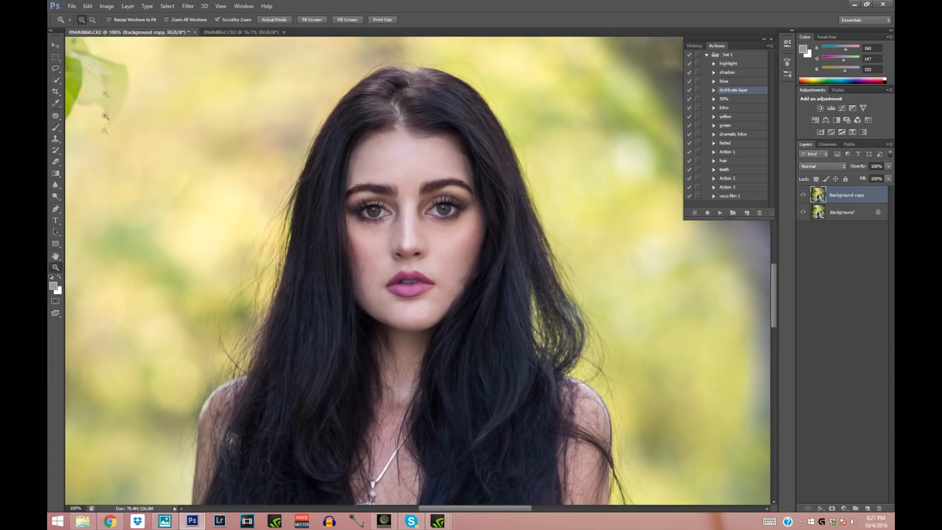
{"action": "left_click_drag", "start_coordinate": [426, 339], "coordinate": [542, 351]}
{"action": "left_click", "coordinate": [55, 116]}
{"action": "mouse_move", "coordinate": [479, 189]}
{"action": "left_mouse_down"}
{"action": "mouse_move", "coordinate": [487, 200]}
{"action": "mouse_move", "coordinate": [460, 181]}
{"action": "mouse_move", "coordinate": [466, 216]}
{"action": "mouse_move", "coordinate": [441, 172]}
{"action": "mouse_move", "coordinate": [464, 165]}
{"action": "left_mouse_up"}
{"action": "mouse_move", "coordinate": [482, 235]}
{"action": "left_mouse_down"}
{"action": "mouse_move", "coordinate": [483, 244]}
{"action": "mouse_move", "coordinate": [490, 227]}
{"action": "mouse_move", "coordinate": [478, 203]}
{"action": "left_mouse_up"}
{"action": "left_click", "coordinate": [492, 240]}
{"action": "left_click_drag", "start_coordinate": [508, 227], "coordinate": [504, 224]}
{"action": "mouse_move", "coordinate": [503, 227]}
{"action": "left_mouse_down"}
{"action": "mouse_move", "coordinate": [494, 216]}
{"action": "mouse_move", "coordinate": [514, 172]}
{"action": "left_mouse_up"}
{"action": "left_click_drag", "start_coordinate": [459, 273], "coordinate": [455, 282]}
{"action": "mouse_move", "coordinate": [471, 231]}
{"action": "left_mouse_down"}
{"action": "mouse_move", "coordinate": [461, 271]}
{"action": "mouse_move", "coordinate": [449, 275]}
{"action": "left_mouse_up"}
{"action": "mouse_move", "coordinate": [457, 267]}
{"action": "left_mouse_down"}
{"action": "mouse_move", "coordinate": [483, 218]}
{"action": "mouse_move", "coordinate": [437, 278]}
{"action": "left_mouse_up"}
{"action": "mouse_move", "coordinate": [435, 270]}
{"action": "left_mouse_down"}
{"action": "mouse_move", "coordinate": [432, 289]}
{"action": "mouse_move", "coordinate": [407, 288]}
{"action": "left_mouse_up"}
{"action": "left_click_drag", "start_coordinate": [456, 245], "coordinate": [452, 251]}
{"action": "left_click_drag", "start_coordinate": [473, 212], "coordinate": [467, 226]}
{"action": "mouse_move", "coordinate": [468, 216]}
{"action": "left_mouse_down"}
{"action": "mouse_move", "coordinate": [449, 202]}
{"action": "mouse_move", "coordinate": [459, 219]}
{"action": "left_mouse_up"}
{"action": "mouse_move", "coordinate": [461, 211]}
{"action": "left_mouse_down"}
{"action": "mouse_move", "coordinate": [486, 211]}
{"action": "mouse_move", "coordinate": [465, 252]}
{"action": "left_mouse_up"}
{"action": "left_click_drag", "start_coordinate": [421, 294], "coordinate": [450, 279]}
- Patch the fine marks on the left-hand cheek, around the nose, under the eyes and along the right-hand jaw
{"action": "left_click_drag", "start_coordinate": [300, 156], "coordinate": [308, 181]}
{"action": "left_click_drag", "start_coordinate": [307, 180], "coordinate": [315, 199]}
{"action": "left_click_drag", "start_coordinate": [295, 130], "coordinate": [311, 148]}
{"action": "mouse_move", "coordinate": [305, 140]}
{"action": "left_mouse_down"}
{"action": "mouse_move", "coordinate": [315, 148]}
{"action": "mouse_move", "coordinate": [303, 137]}
{"action": "left_mouse_up"}
{"action": "left_click_drag", "start_coordinate": [297, 131], "coordinate": [320, 183]}
{"action": "left_click_drag", "start_coordinate": [317, 149], "coordinate": [345, 208]}
{"action": "mouse_move", "coordinate": [364, 144]}
{"action": "left_mouse_down"}
{"action": "mouse_move", "coordinate": [381, 155]}
{"action": "mouse_move", "coordinate": [381, 130]}
{"action": "left_mouse_up"}
{"action": "mouse_move", "coordinate": [377, 136]}
{"action": "left_mouse_down"}
{"action": "mouse_move", "coordinate": [393, 126]}
{"action": "mouse_move", "coordinate": [408, 157]}
{"action": "left_mouse_up"}
{"action": "left_click_drag", "start_coordinate": [318, 147], "coordinate": [310, 177]}
{"action": "mouse_move", "coordinate": [371, 114]}
{"action": "left_mouse_down"}
{"action": "mouse_move", "coordinate": [360, 124]}
{"action": "mouse_move", "coordinate": [358, 107]}
{"action": "mouse_move", "coordinate": [347, 134]}
{"action": "left_mouse_up"}
{"action": "mouse_move", "coordinate": [431, 101]}
{"action": "left_mouse_down"}
{"action": "mouse_move", "coordinate": [429, 111]}
{"action": "mouse_move", "coordinate": [419, 105]}
{"action": "left_mouse_up"}
{"action": "left_click_drag", "start_coordinate": [376, 90], "coordinate": [362, 117]}
{"action": "left_click_drag", "start_coordinate": [445, 280], "coordinate": [461, 259]}
{"action": "left_click", "coordinate": [468, 246]}
- Erase the smeared patching where the hair meets the right-hand jaw with a soft 44 px eraser
{"action": "key", "text": "e"}
{"action": "left_click", "coordinate": [92, 19]}
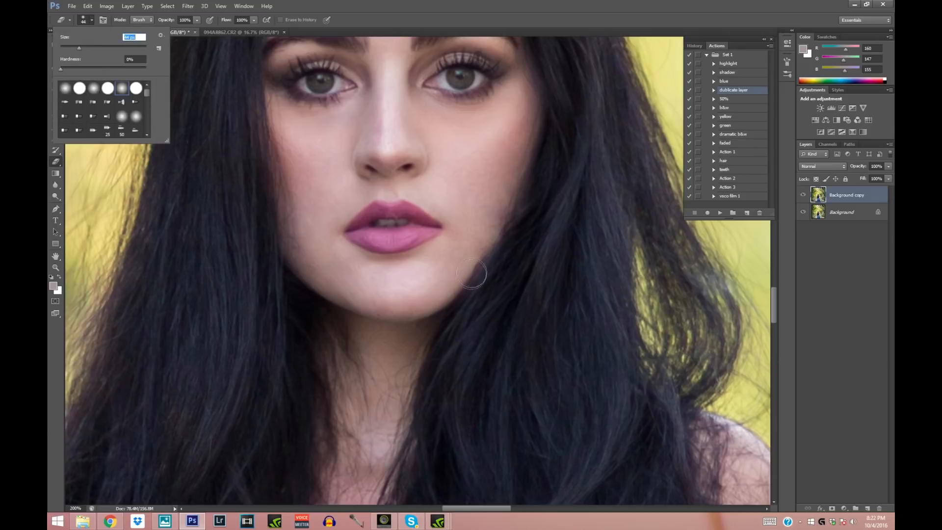
{"action": "mouse_move", "coordinate": [490, 255]}
{"action": "left_mouse_down"}
{"action": "mouse_move", "coordinate": [519, 206]}
{"action": "mouse_move", "coordinate": [489, 275]}
{"action": "mouse_move", "coordinate": [534, 196]}
{"action": "mouse_move", "coordinate": [507, 260]}
{"action": "mouse_move", "coordinate": [512, 223]}
{"action": "mouse_move", "coordinate": [489, 271]}
{"action": "left_mouse_up"}
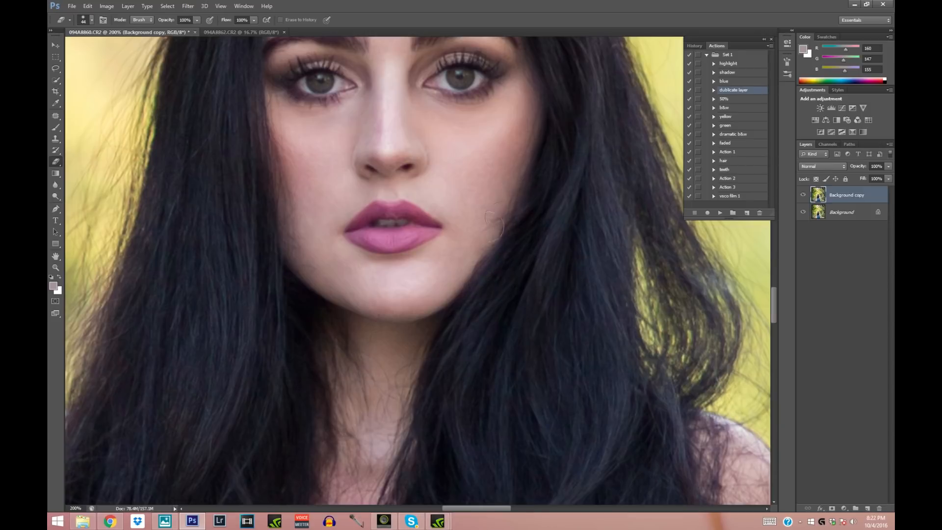
- Sample the dark hair colour and paint fine strands over the hair edge beside the cheek with a 3 px brush
{"action": "left_click", "coordinate": [56, 103]}
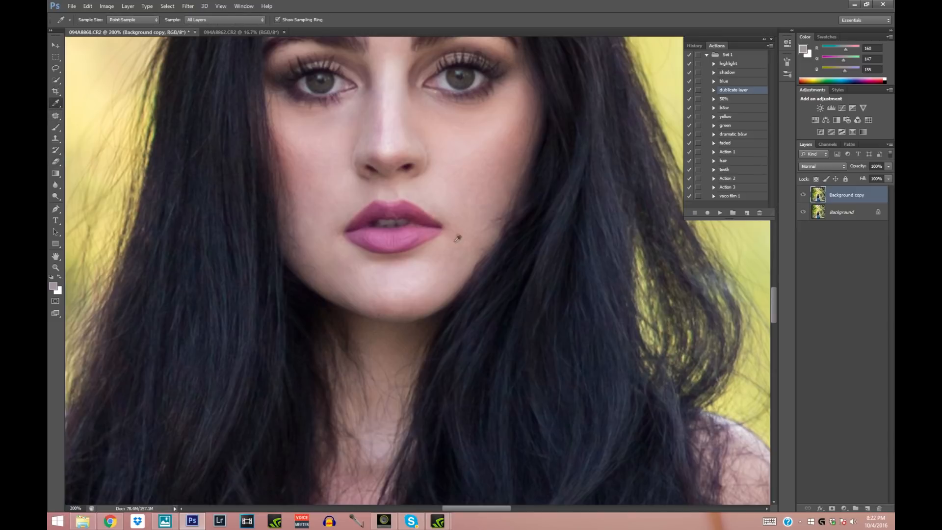
{"action": "left_click", "coordinate": [508, 231]}
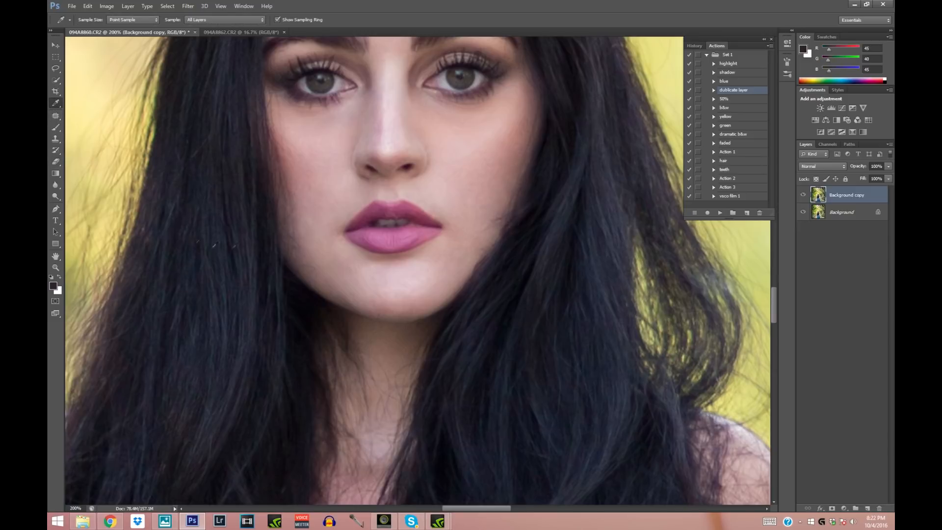
{"action": "left_click", "coordinate": [56, 128]}
{"action": "left_click", "coordinate": [91, 20]}
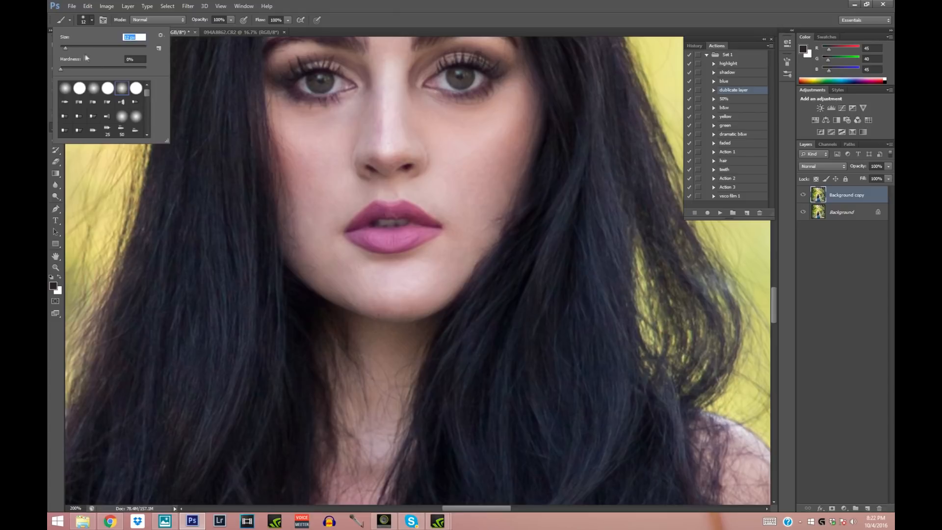
{"action": "left_click_drag", "start_coordinate": [66, 48], "coordinate": [63, 48]}
{"action": "key", "text": "Return"}
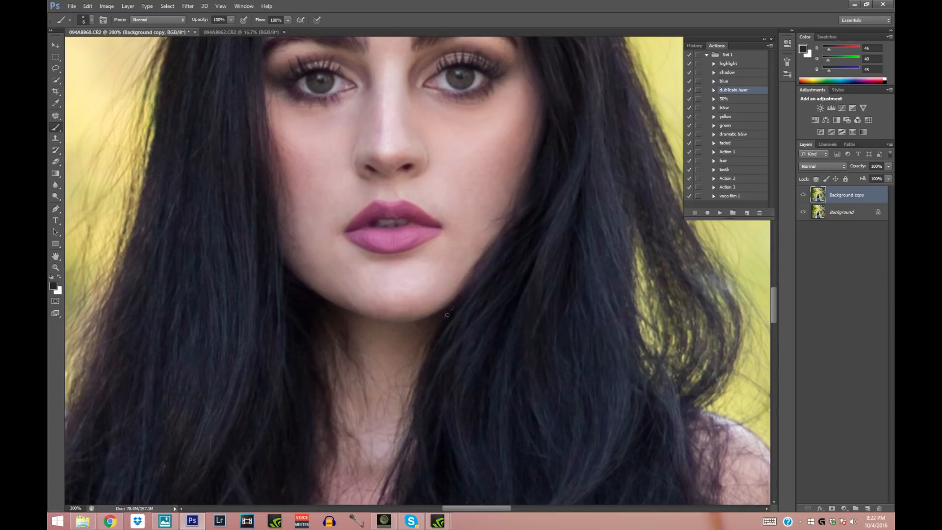
{"action": "left_click", "coordinate": [91, 20]}
{"action": "type", "text": "3"}
{"action": "key", "text": "Return"}
{"action": "left_click", "coordinate": [55, 162]}
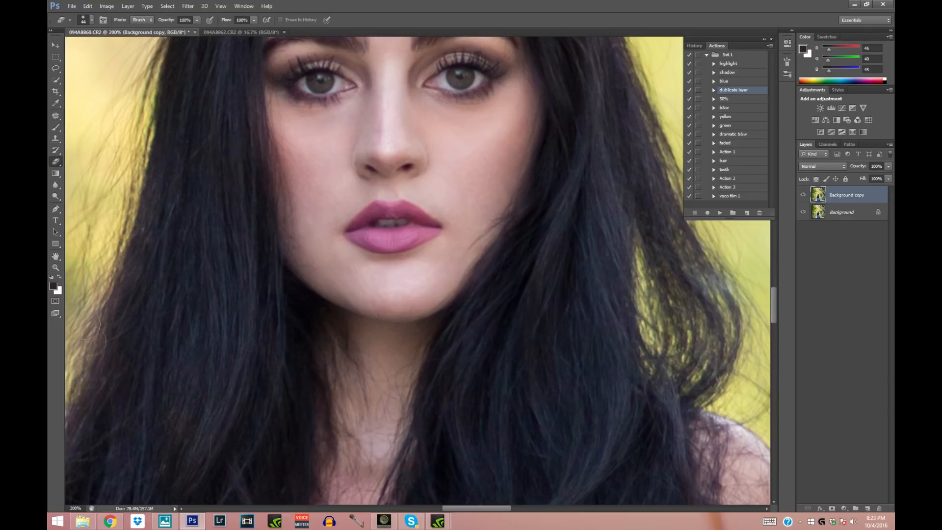
- Compare the retouched face with the original by hiding and showing the Background copy layer, and inspect the skin close up
{"action": "left_click", "coordinate": [55, 267]}
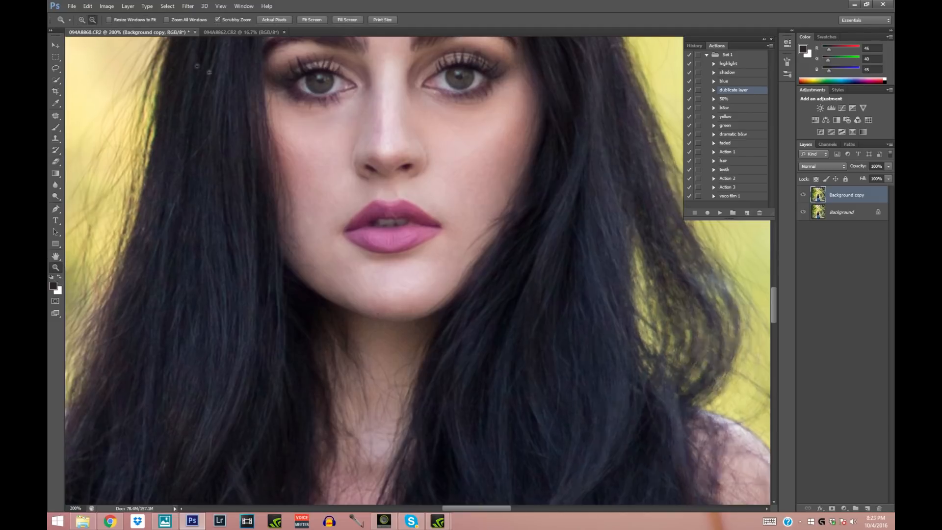
{"action": "left_click", "coordinate": [760, 260], "text": "alt"}
{"action": "left_click_drag", "start_coordinate": [774, 287], "coordinate": [775, 274]}
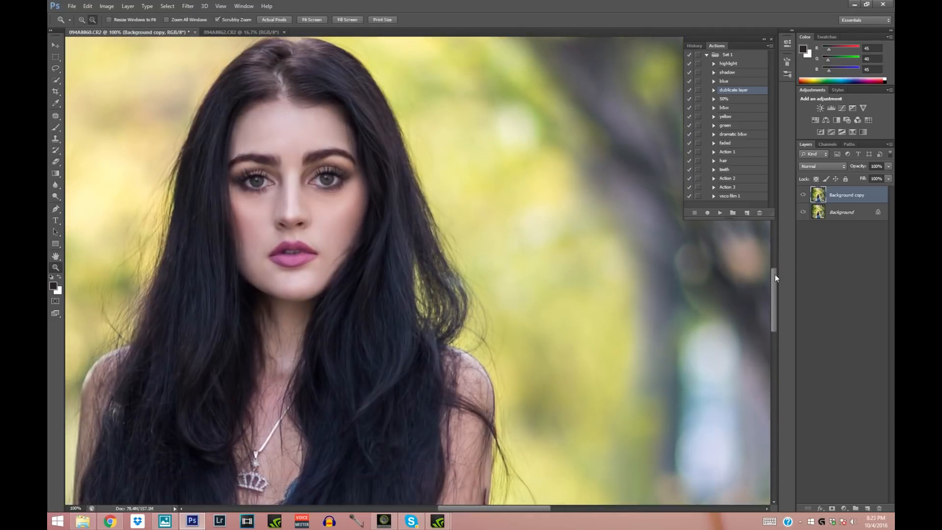
{"action": "left_click", "coordinate": [131, 136]}
{"action": "left_click", "coordinate": [138, 141]}
{"action": "left_click", "coordinate": [150, 156]}
{"action": "left_click", "coordinate": [204, 178], "text": "alt"}
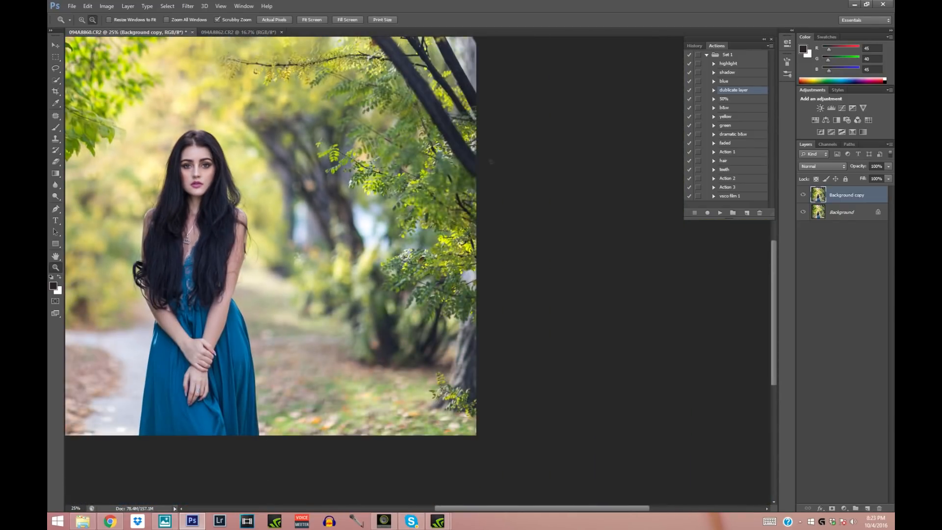
{"action": "left_click", "coordinate": [804, 195]}
{"action": "left_click", "coordinate": [803, 195]}
{"action": "left_click_drag", "start_coordinate": [163, 156], "coordinate": [163, 156]}
{"action": "left_click_drag", "start_coordinate": [164, 193], "coordinate": [258, 154]}
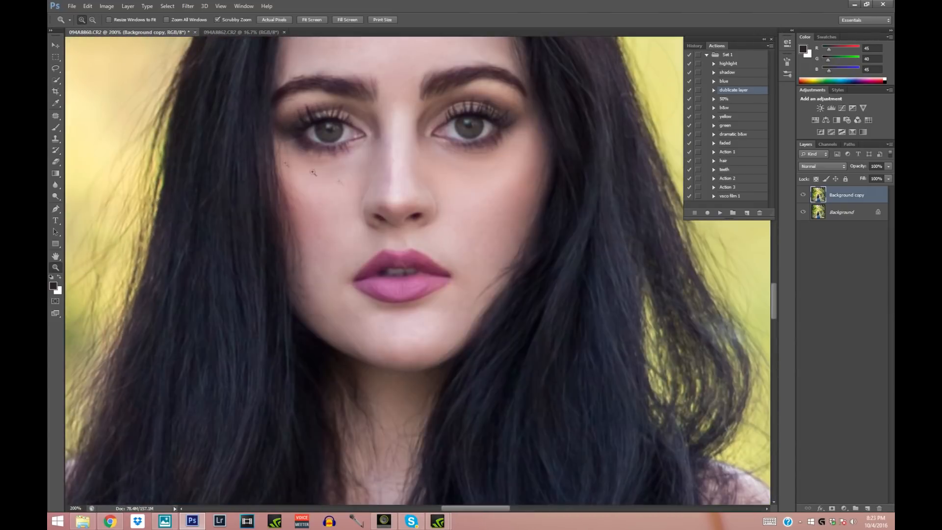
{"action": "left_click_drag", "start_coordinate": [774, 302], "coordinate": [775, 293]}
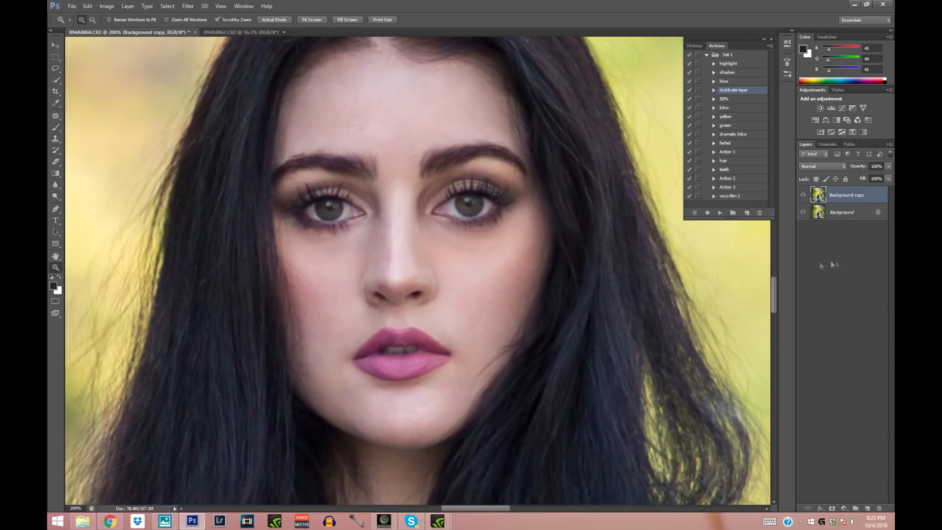
- Merge the retouched copy into the Background layer and duplicate the Background layer again
{"action": "right_click", "coordinate": [841, 219]}
{"action": "left_click", "coordinate": [810, 272]}
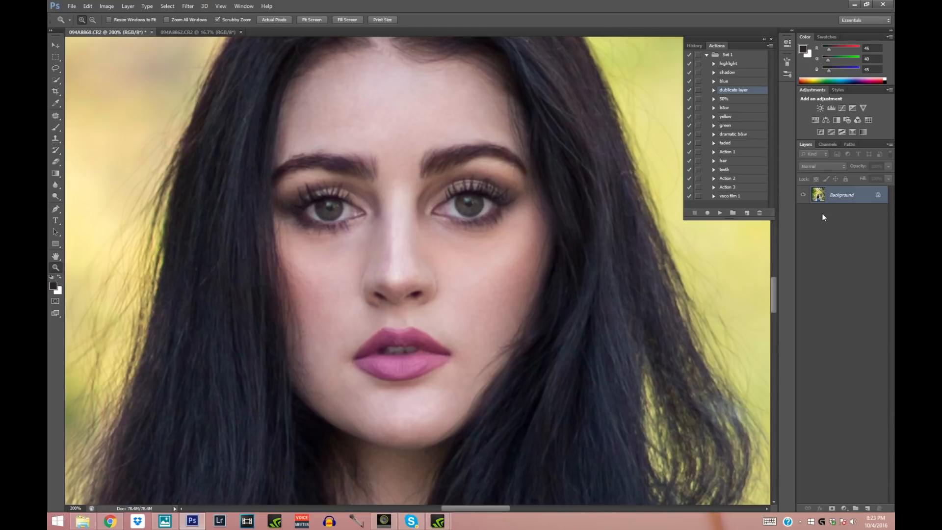
{"action": "right_click", "coordinate": [817, 195]}
{"action": "left_click", "coordinate": [810, 207]}
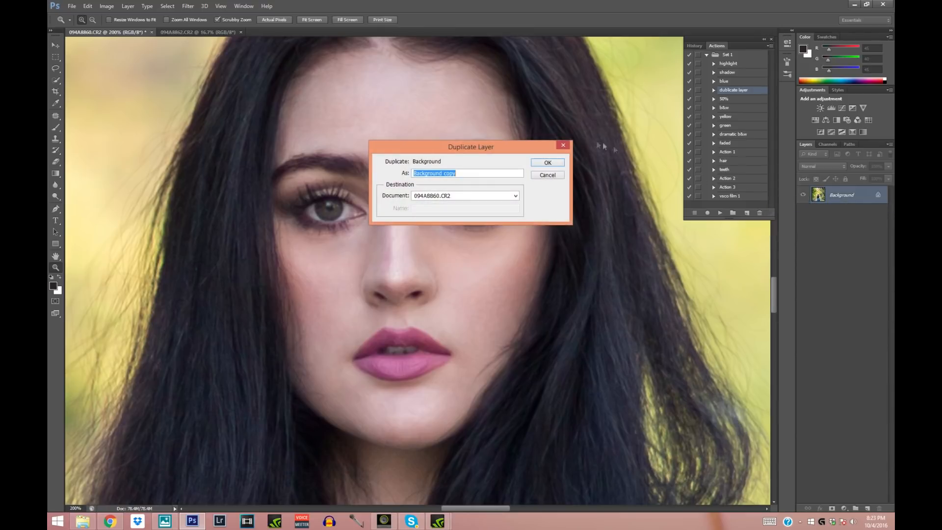
{"action": "left_click", "coordinate": [545, 163]}
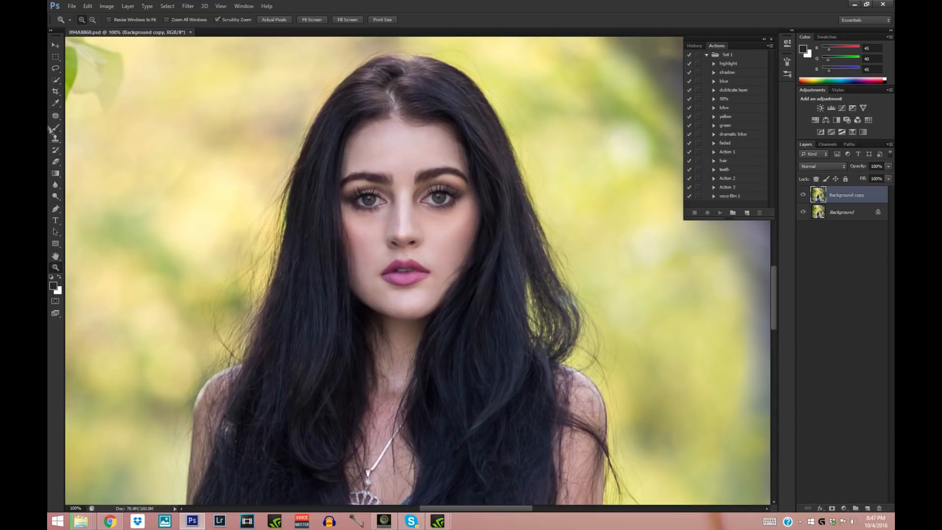
- Sample the forehead skin tone and paint over the forehead with a soft 79 px brush
{"action": "left_click", "coordinate": [55, 103]}
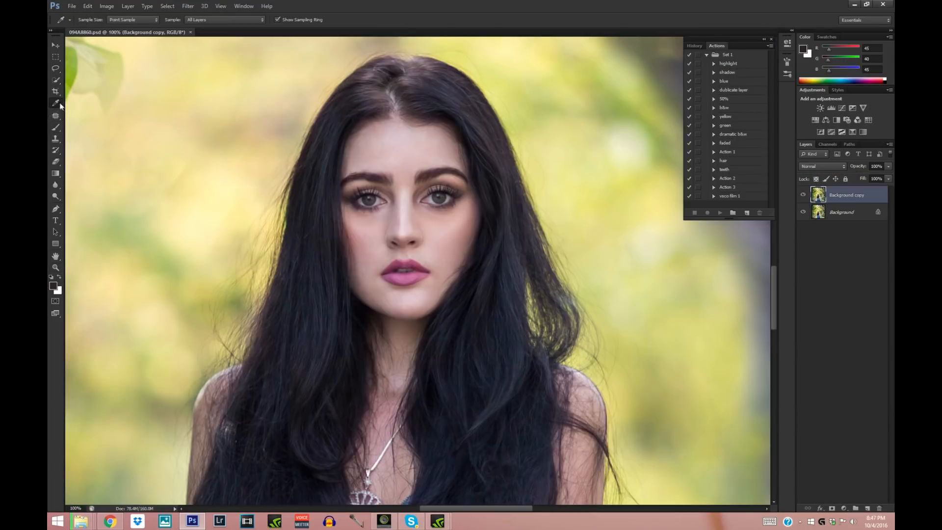
{"action": "left_click", "coordinate": [402, 152]}
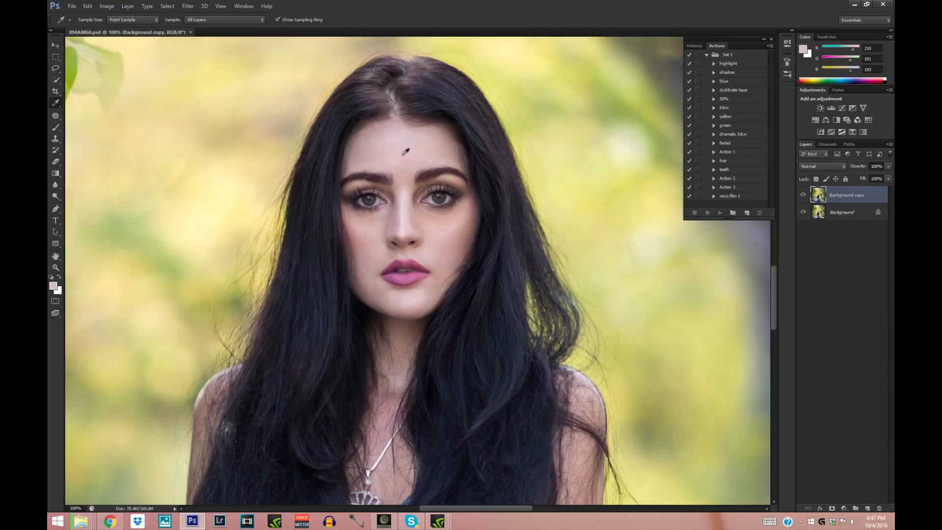
{"action": "left_click", "coordinate": [57, 128]}
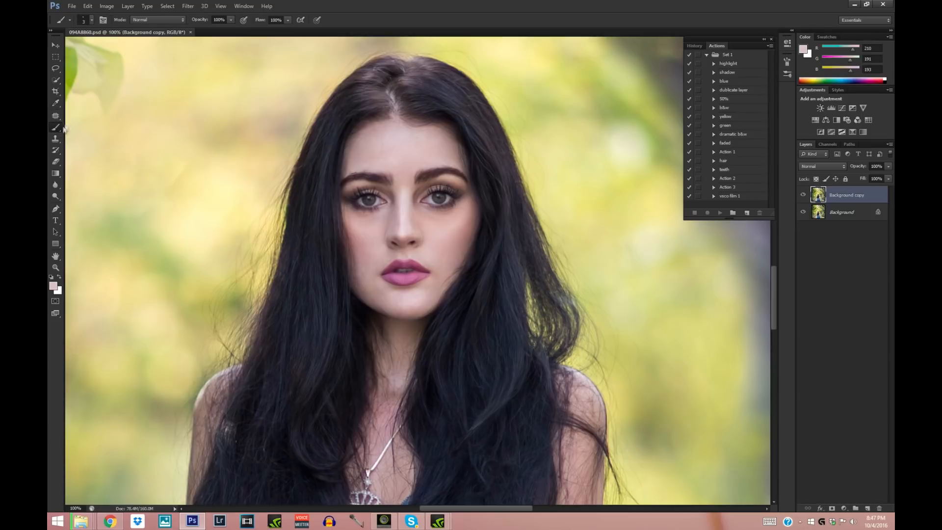
{"action": "left_click", "coordinate": [92, 21]}
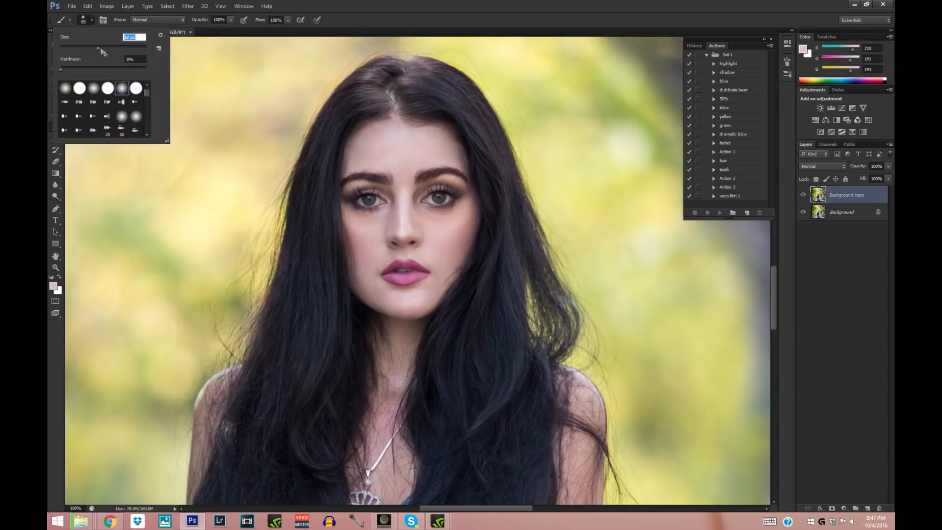
{"action": "left_click", "coordinate": [94, 47]}
{"action": "left_click", "coordinate": [400, 165]}
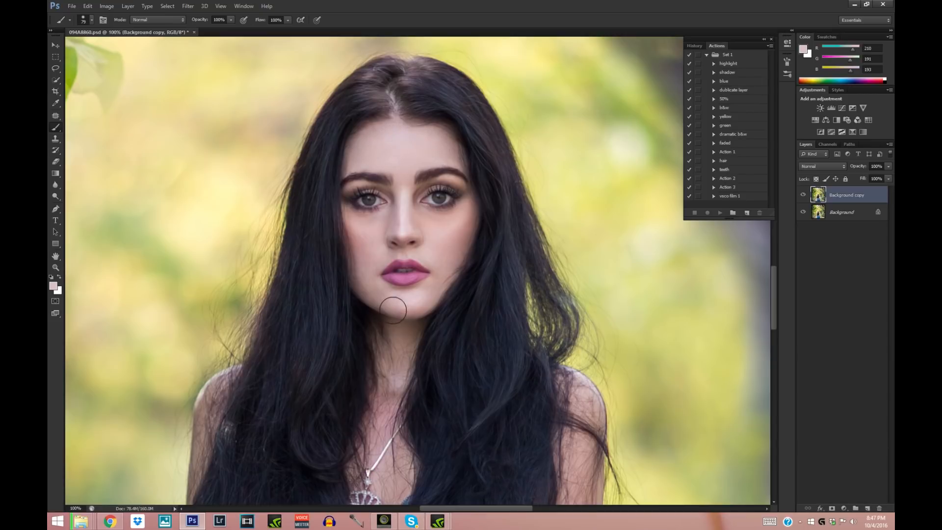
{"action": "left_click", "coordinate": [229, 19]}
{"action": "left_click_drag", "start_coordinate": [219, 36], "coordinate": [245, 39]}
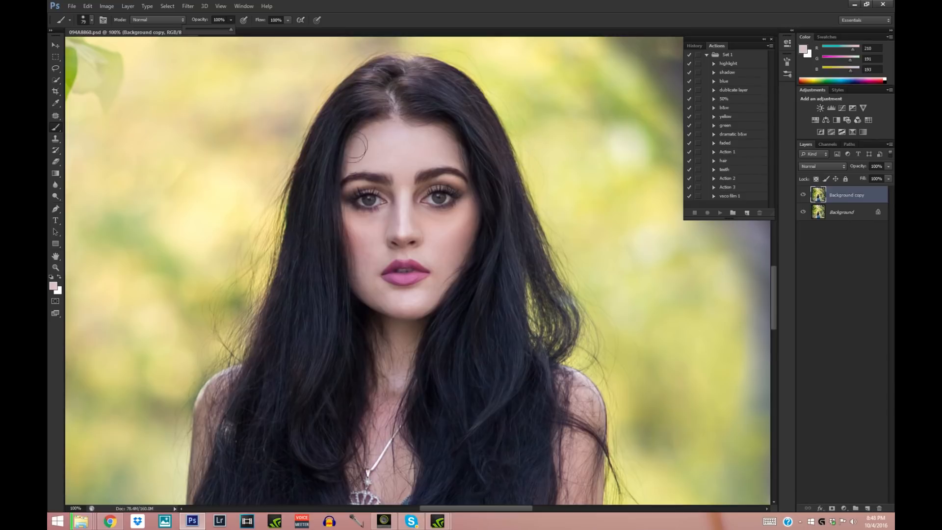
- Sample the bright skin on the nose bridge and paint between the eyebrows with a soft 23 px brush
{"action": "left_click", "coordinate": [56, 267]}
{"action": "left_click", "coordinate": [381, 225]}
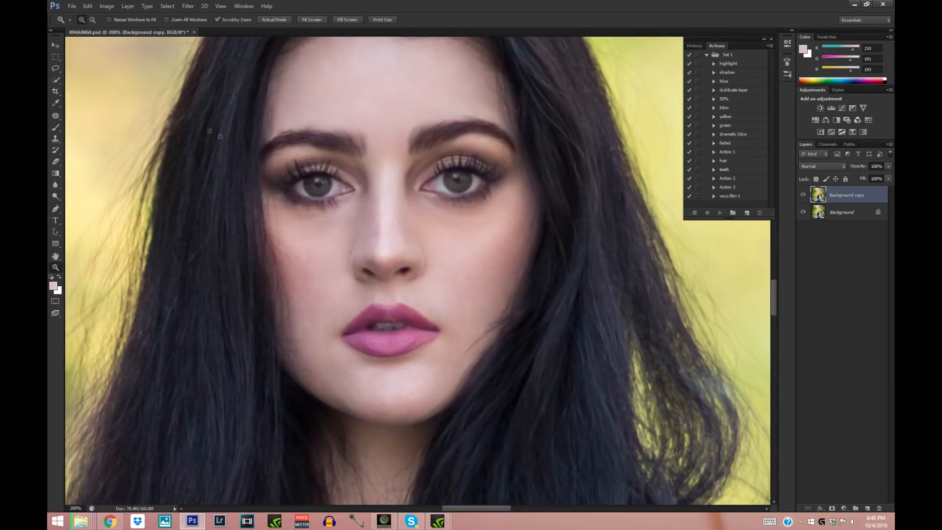
{"action": "left_click", "coordinate": [56, 103]}
{"action": "left_click", "coordinate": [390, 197]}
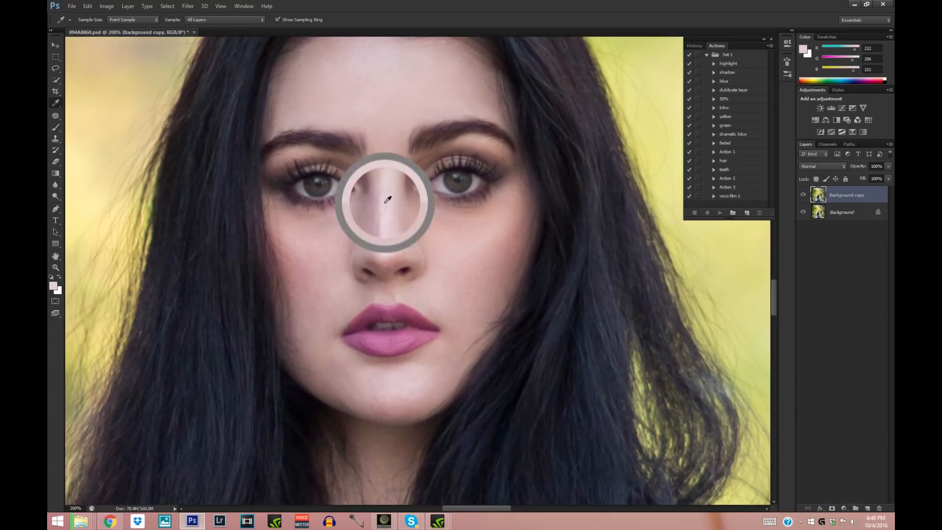
{"action": "left_click", "coordinate": [56, 129]}
{"action": "left_click", "coordinate": [91, 20]}
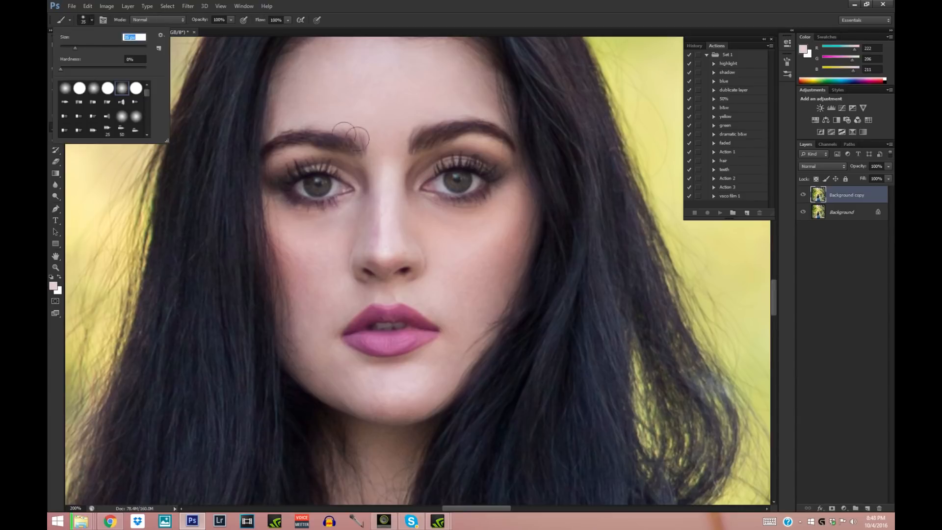
{"action": "left_click", "coordinate": [385, 141]}
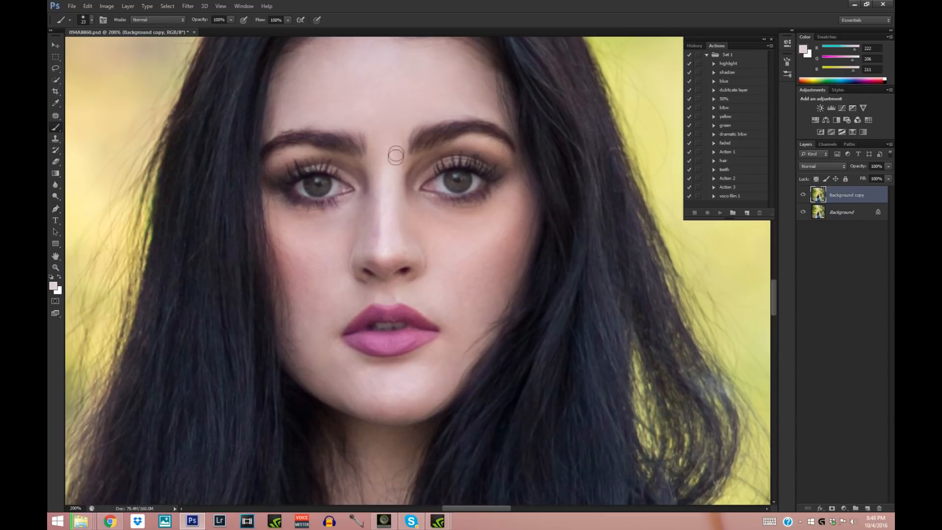
- Sample the shaded skin below the inner corner of the left-hand eye and brush it over the under-eye area
{"action": "left_click", "coordinate": [55, 103]}
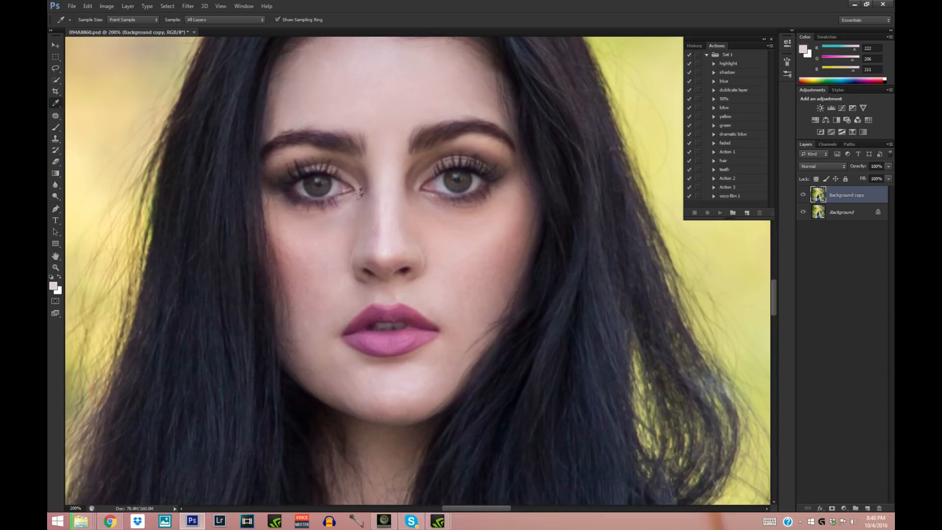
{"action": "left_click", "coordinate": [355, 204]}
{"action": "left_click", "coordinate": [60, 128]}
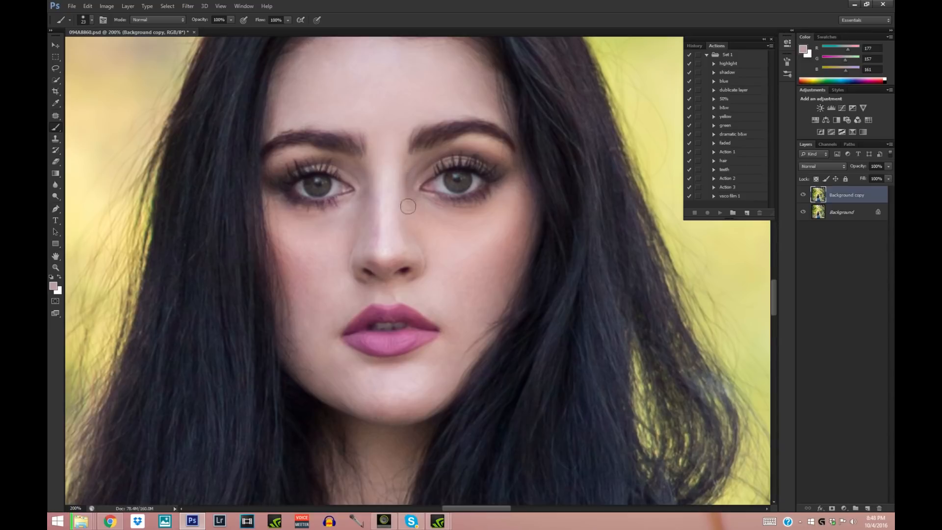
- Sample the right-hand cheek tone and paint below the right-hand eye with a soft 68 px brush
{"action": "left_click", "coordinate": [56, 104]}
{"action": "left_click", "coordinate": [483, 231]}
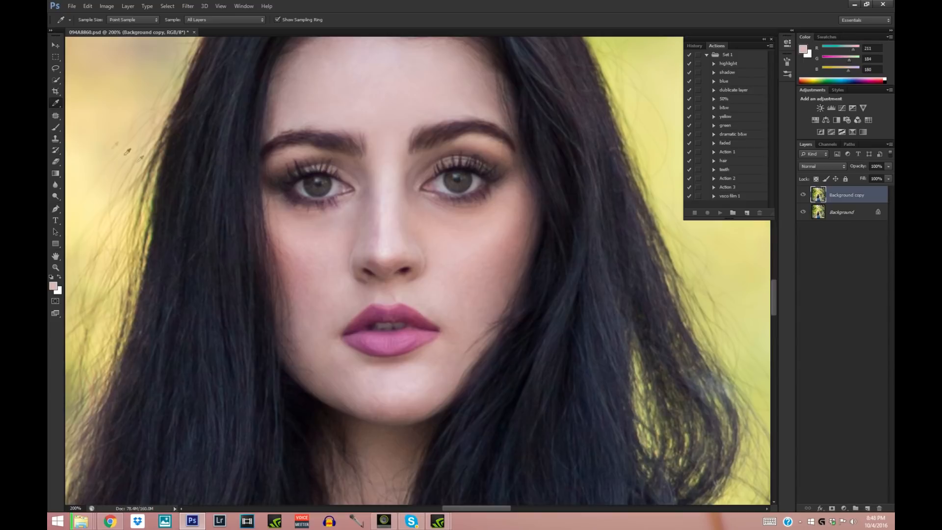
{"action": "left_click", "coordinate": [57, 129]}
{"action": "left_click", "coordinate": [91, 20]}
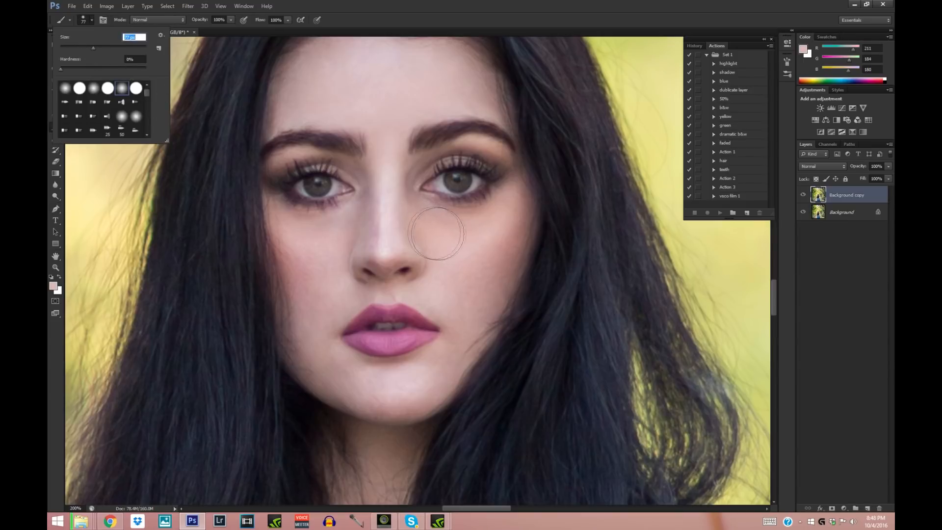
{"action": "left_click", "coordinate": [454, 229]}
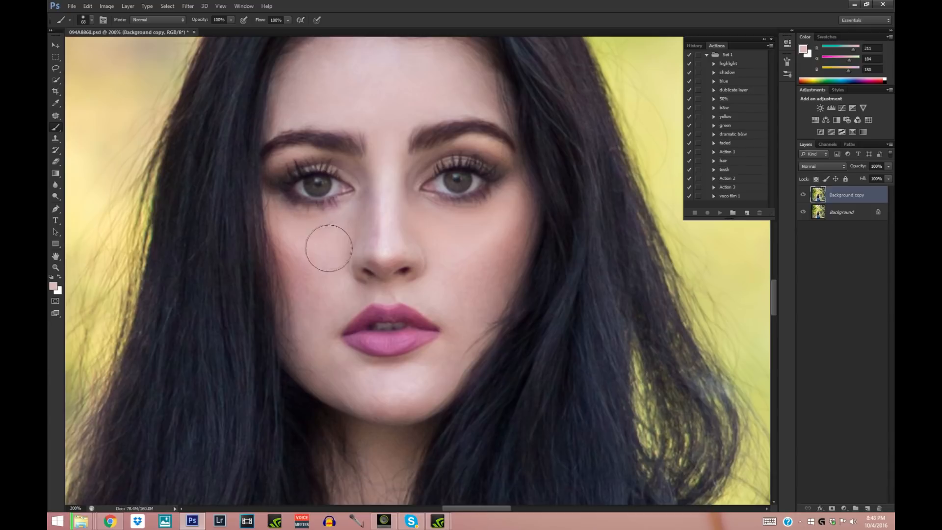
- Sample the light skin below the lips and paint over the chin with a soft 45 px brush
{"action": "key", "text": "i"}
{"action": "left_click", "coordinate": [405, 374]}
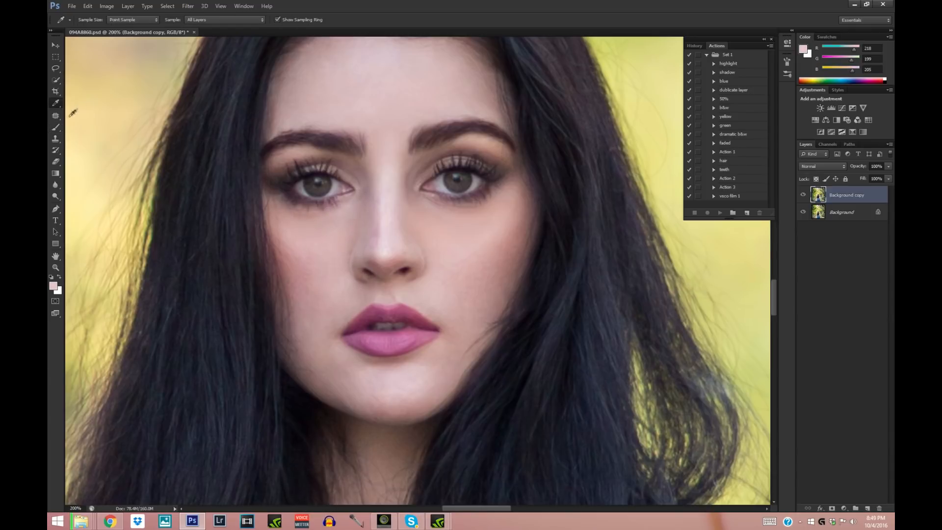
{"action": "key", "text": "b"}
{"action": "left_click", "coordinate": [91, 21]}
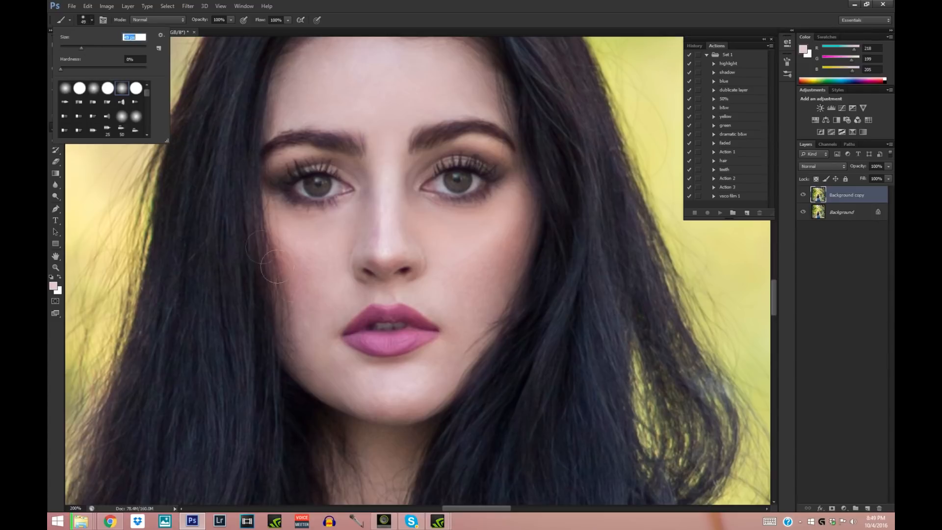
{"action": "left_click", "coordinate": [393, 385]}
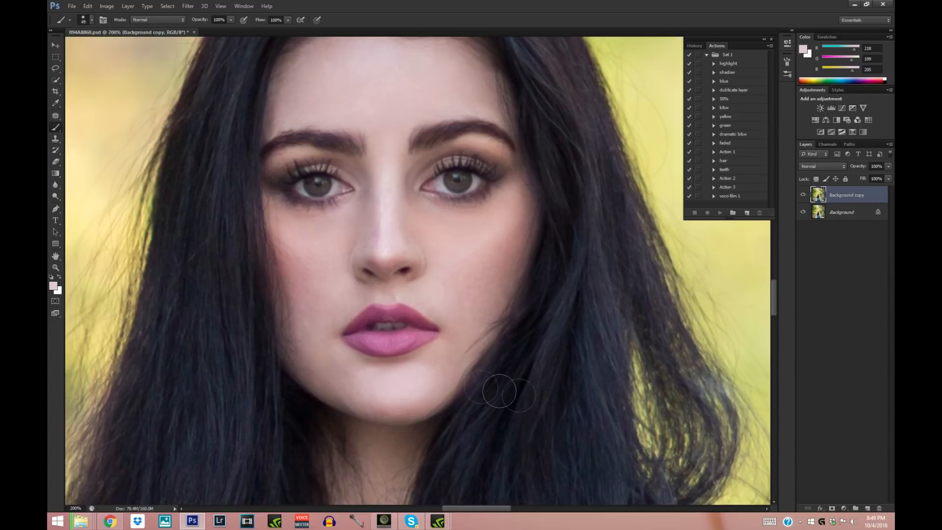
- Sample a light skin tone and paint over the left-hand cheek below the eye with a soft 67 px brush
{"action": "left_click", "coordinate": [56, 268]}
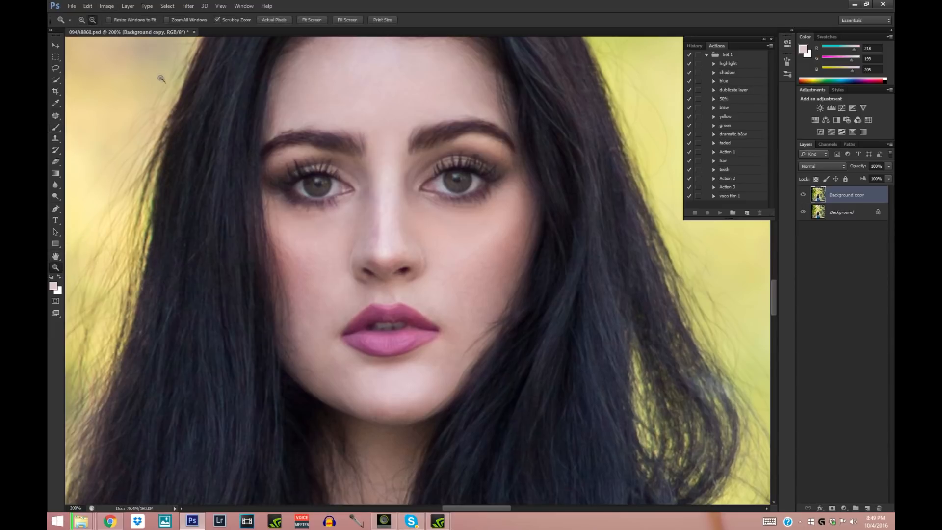
{"action": "left_click", "coordinate": [161, 79]}
{"action": "left_click", "coordinate": [161, 79]}
{"action": "left_click", "coordinate": [171, 98]}
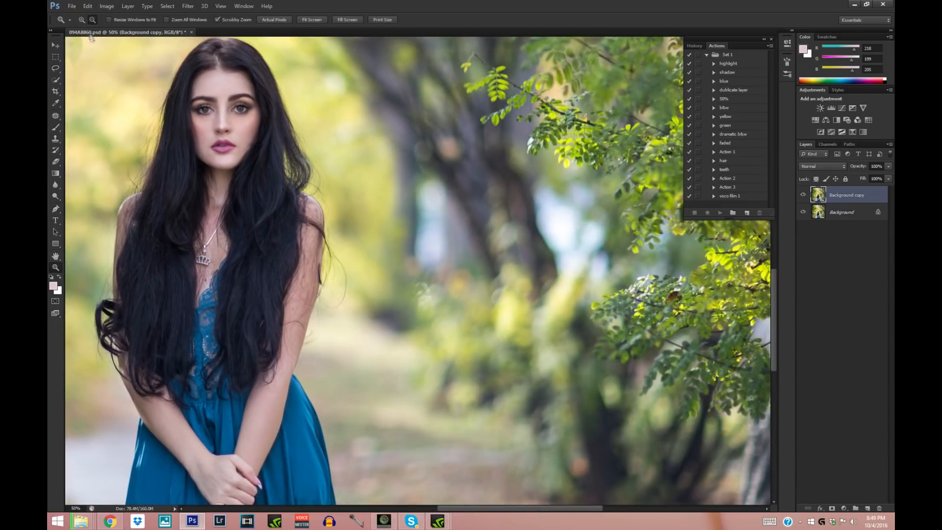
{"action": "left_click", "coordinate": [169, 93]}
{"action": "left_click", "coordinate": [166, 105]}
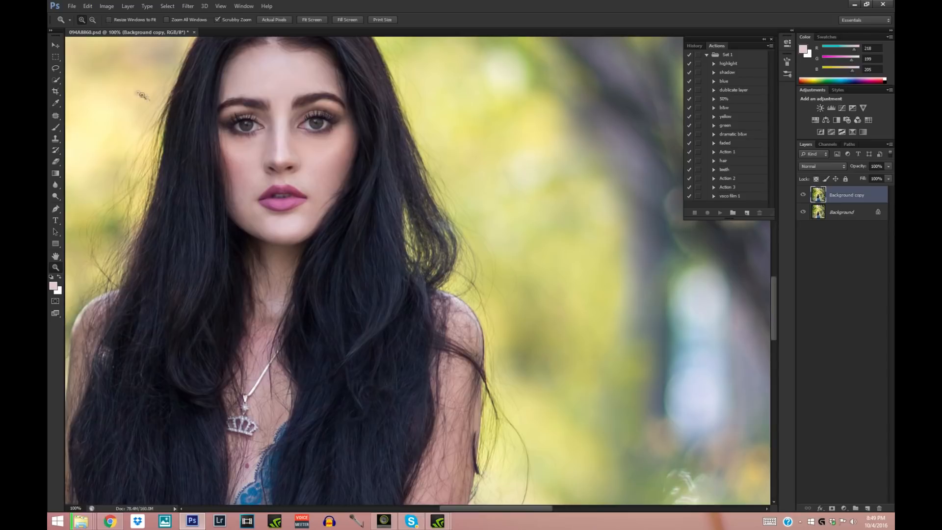
{"action": "left_click", "coordinate": [54, 102]}
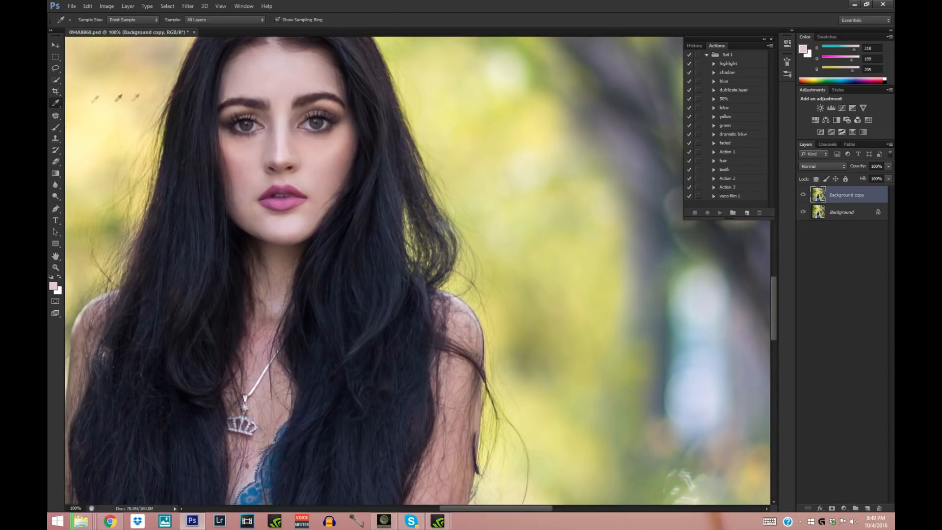
{"action": "left_click", "coordinate": [56, 127]}
{"action": "left_click", "coordinate": [89, 20]}
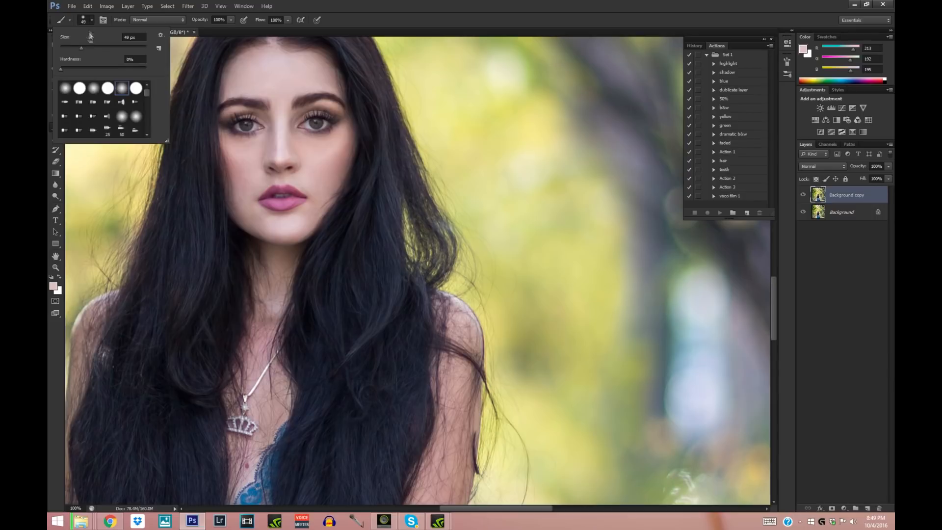
{"action": "left_click", "coordinate": [241, 154]}
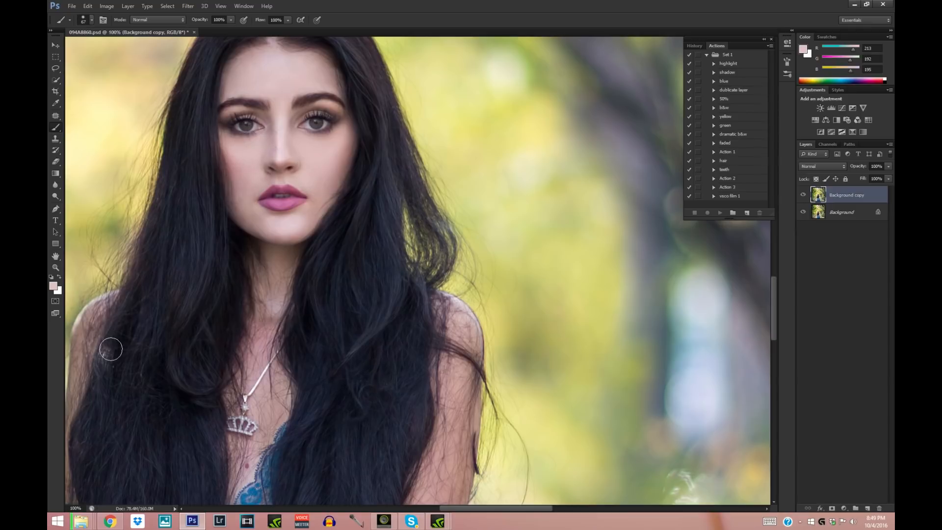
- Sample the shaded skin beside the nose bridge and paint between the left-hand eye and the nose with a small soft brush
{"action": "left_click", "coordinate": [56, 267]}
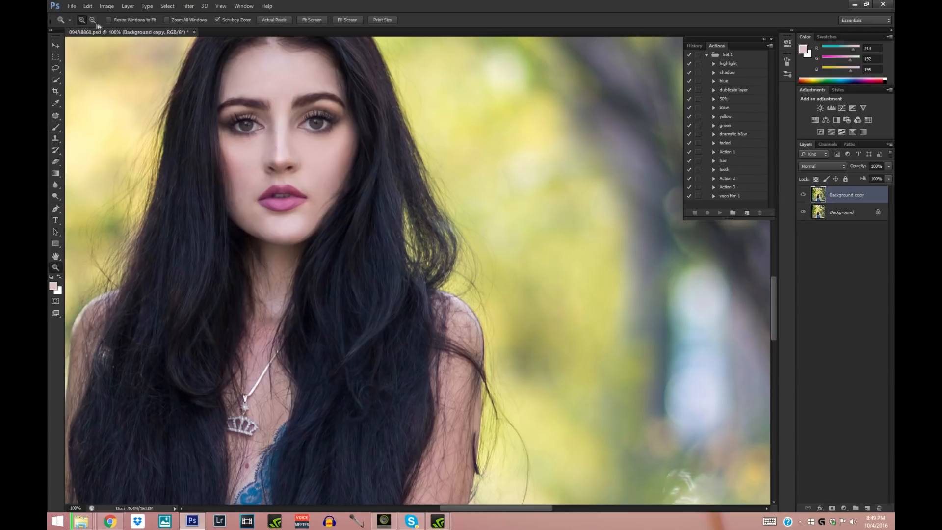
{"action": "left_click", "coordinate": [237, 107]}
{"action": "left_click", "coordinate": [57, 103]}
{"action": "left_click", "coordinate": [347, 156]}
{"action": "key", "text": "b"}
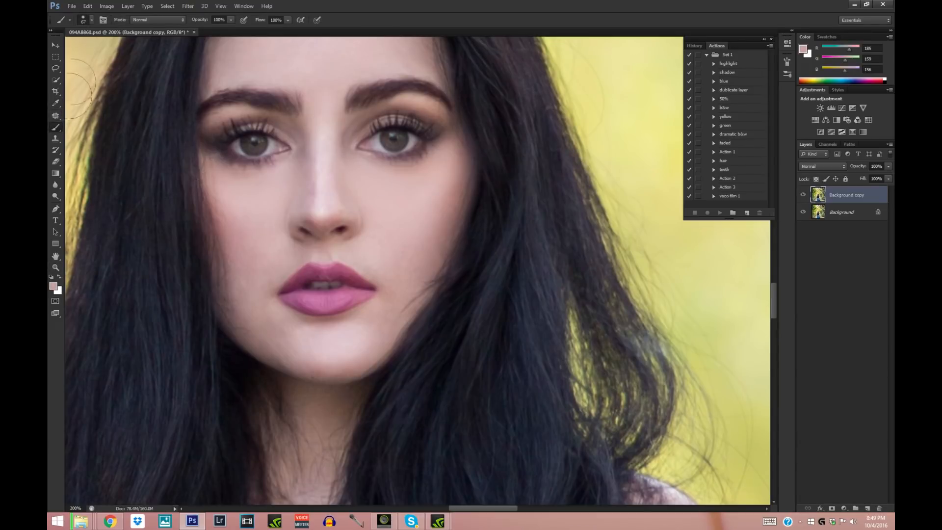
{"action": "left_click", "coordinate": [91, 22]}
{"action": "left_click", "coordinate": [303, 156]}
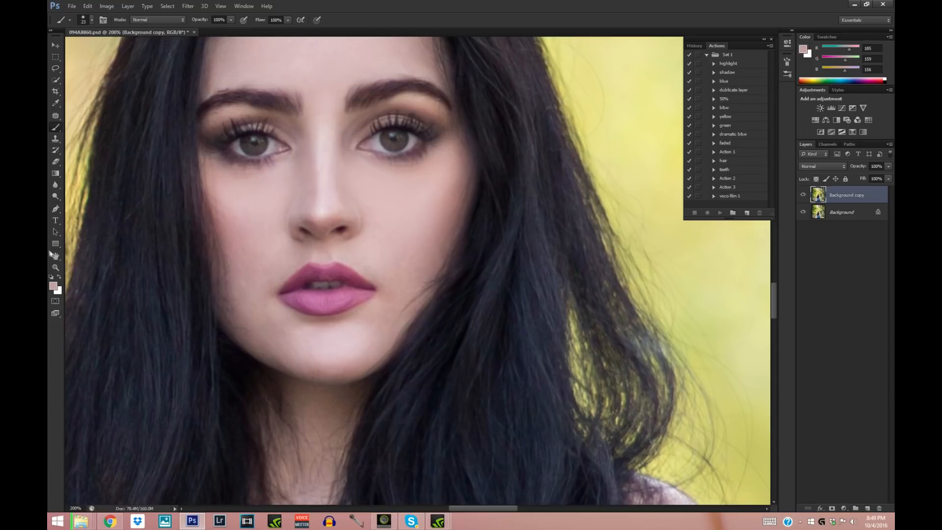
- Merge the painted copy with the Background layer and run the recorded duplicate layer action on the result
{"action": "left_click", "coordinate": [57, 268]}
{"action": "left_click_drag", "start_coordinate": [457, 252], "coordinate": [392, 270]}
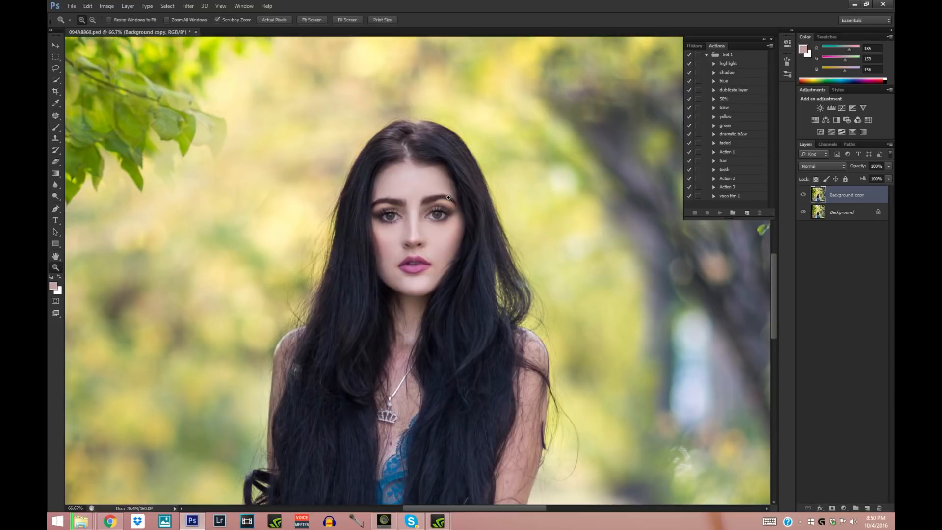
{"action": "right_click", "coordinate": [843, 216]}
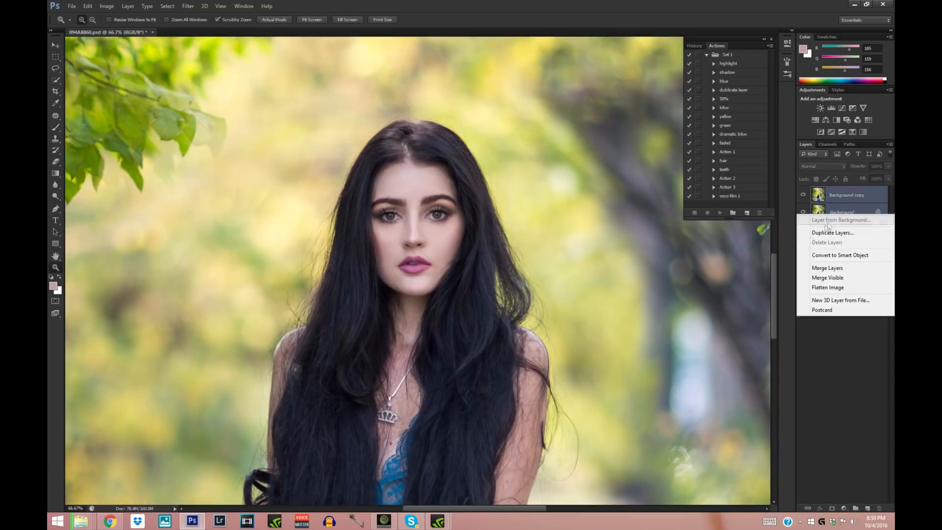
{"action": "left_click", "coordinate": [818, 255]}
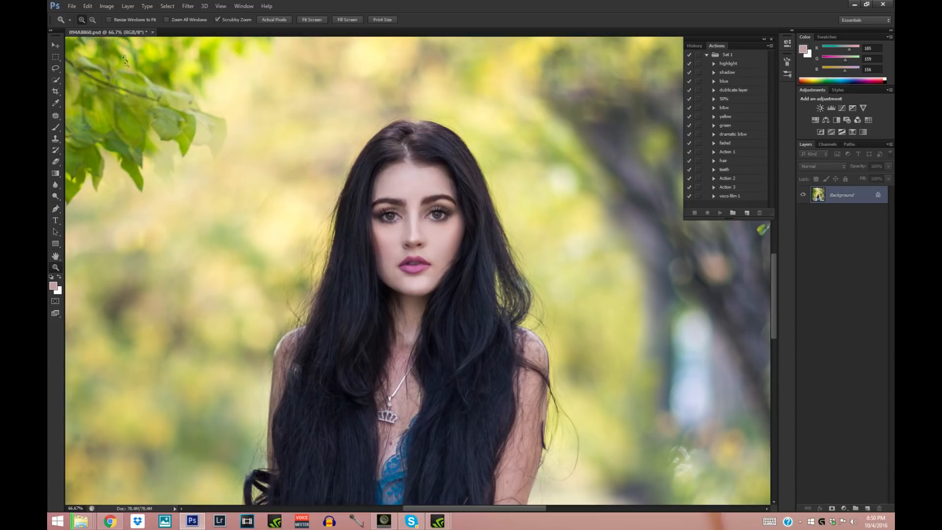
{"action": "left_click", "coordinate": [148, 93]}
{"action": "left_click", "coordinate": [220, 158]}
{"action": "left_click", "coordinate": [228, 169]}
{"action": "left_click", "coordinate": [228, 184]}
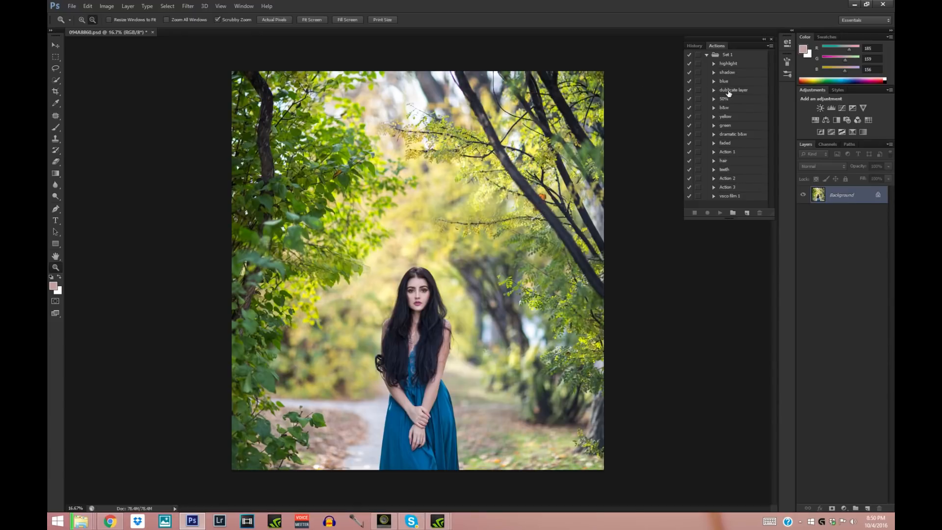
{"action": "left_click", "coordinate": [728, 90]}
{"action": "left_click", "coordinate": [720, 213]}
- Open the Liquify filter and nudge the hair at the crown inward with the Forward Warp tool at brush size 300
{"action": "left_click", "coordinate": [189, 6]}
{"action": "left_click", "coordinate": [199, 67]}
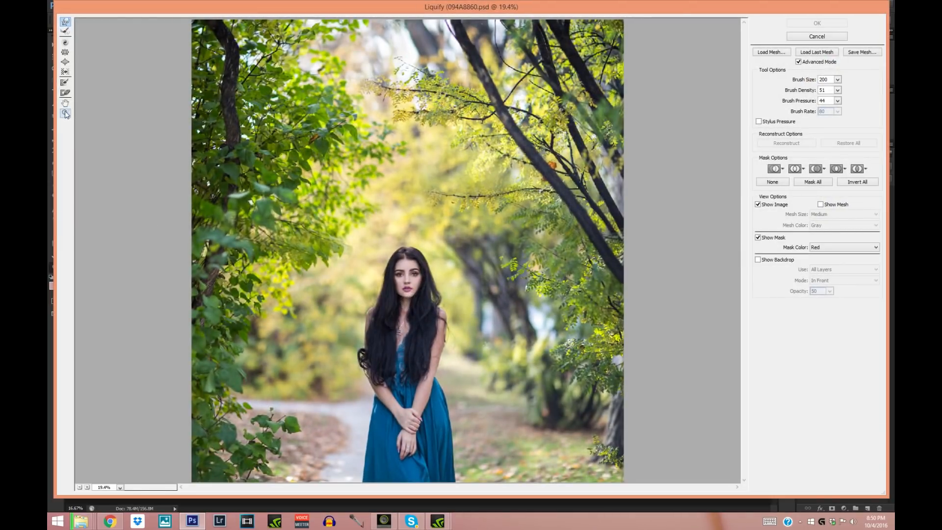
{"action": "left_click", "coordinate": [407, 385]}
{"action": "left_click", "coordinate": [399, 258]}
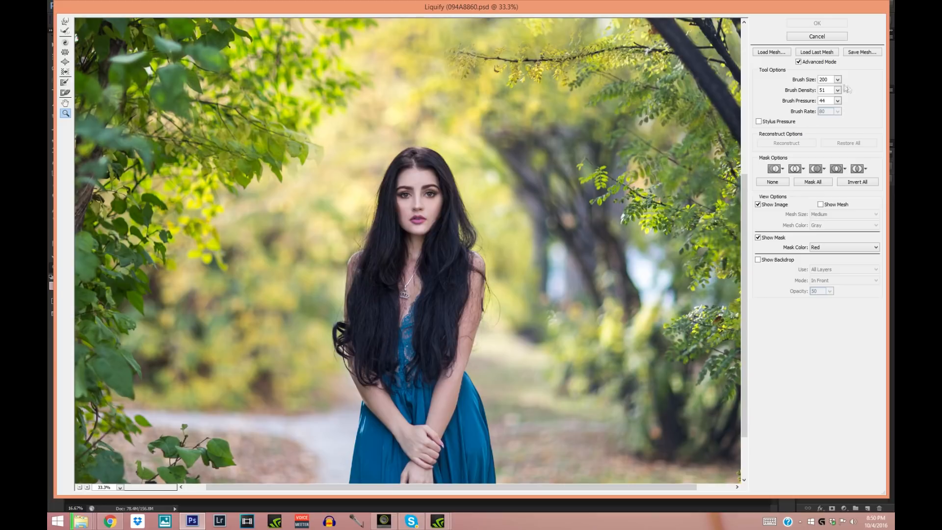
{"action": "left_click", "coordinate": [65, 22]}
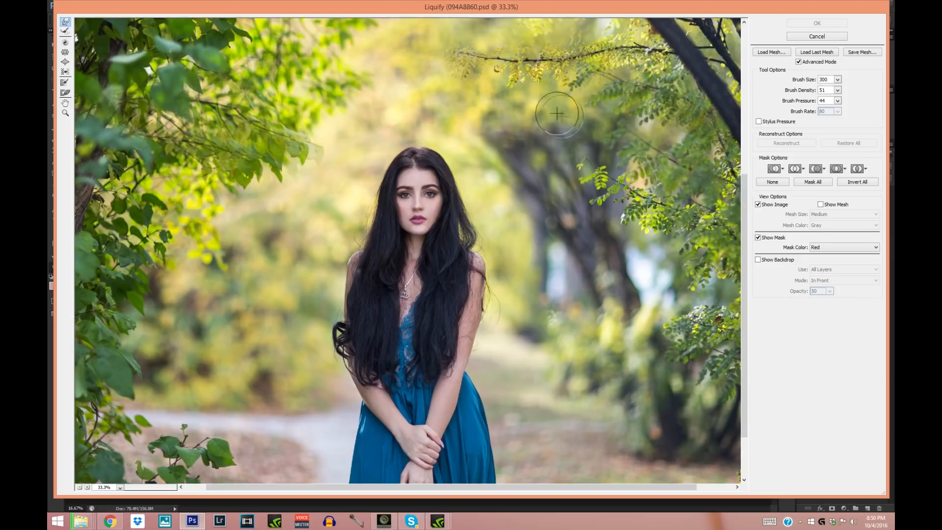
{"action": "left_click_drag", "start_coordinate": [438, 141], "coordinate": [435, 143]}
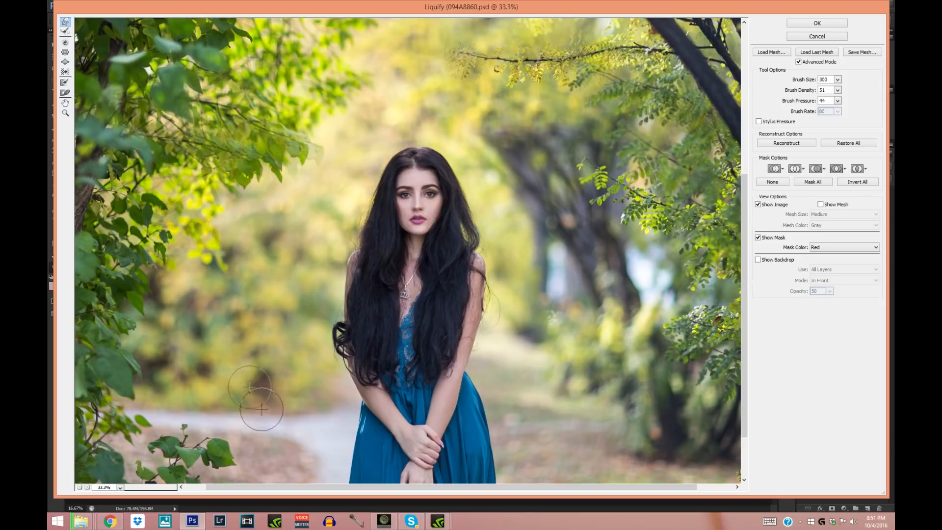
- Set the Forward Warp brush size to 100 for fine reshaping of the woman's face
{"action": "left_click", "coordinate": [66, 114]}
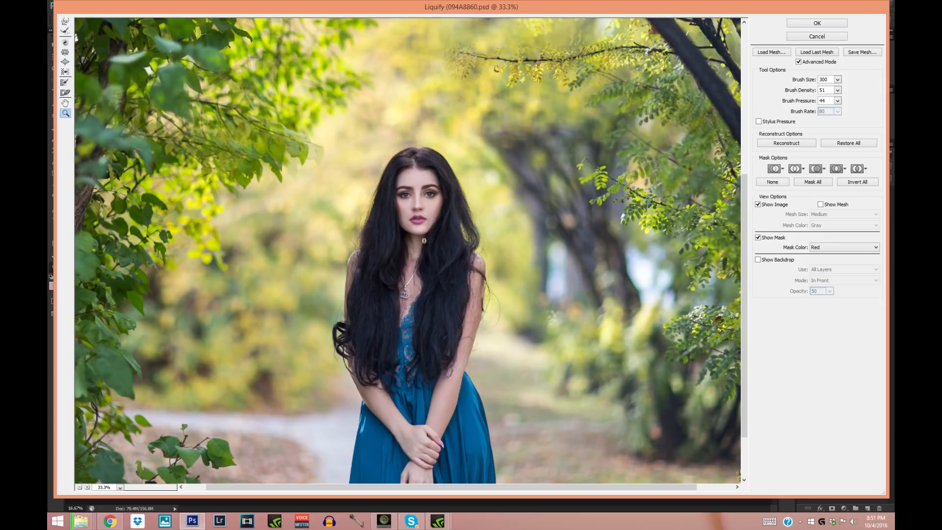
{"action": "left_click", "coordinate": [422, 251]}
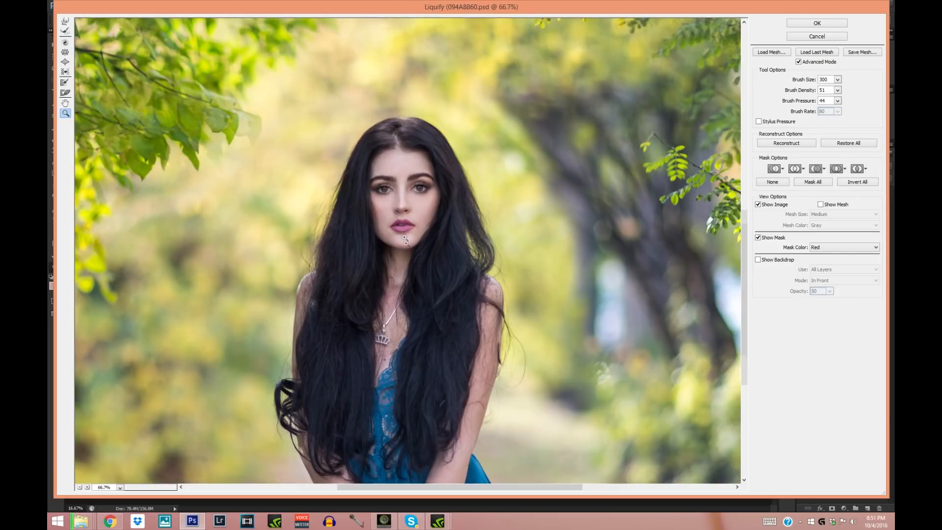
{"action": "left_click", "coordinate": [404, 210]}
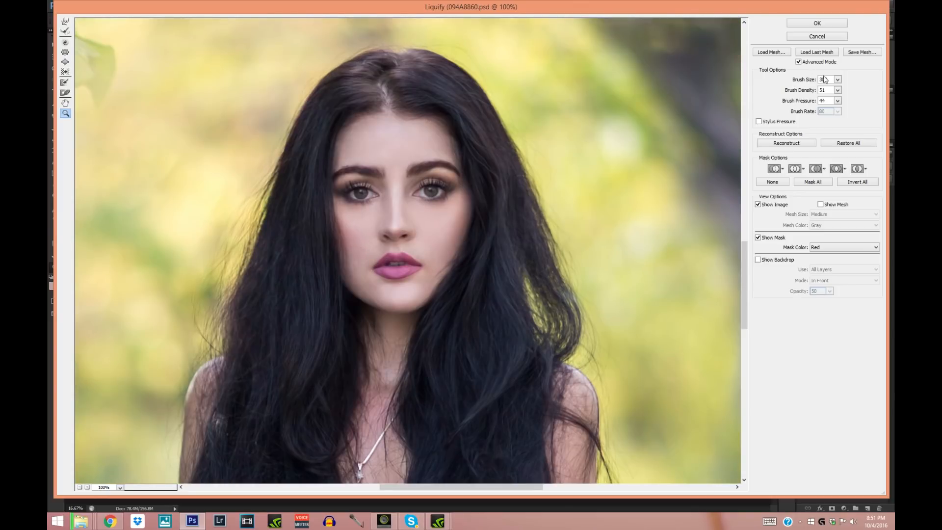
{"action": "type", "text": "100"}
{"action": "left_click", "coordinate": [65, 21]}
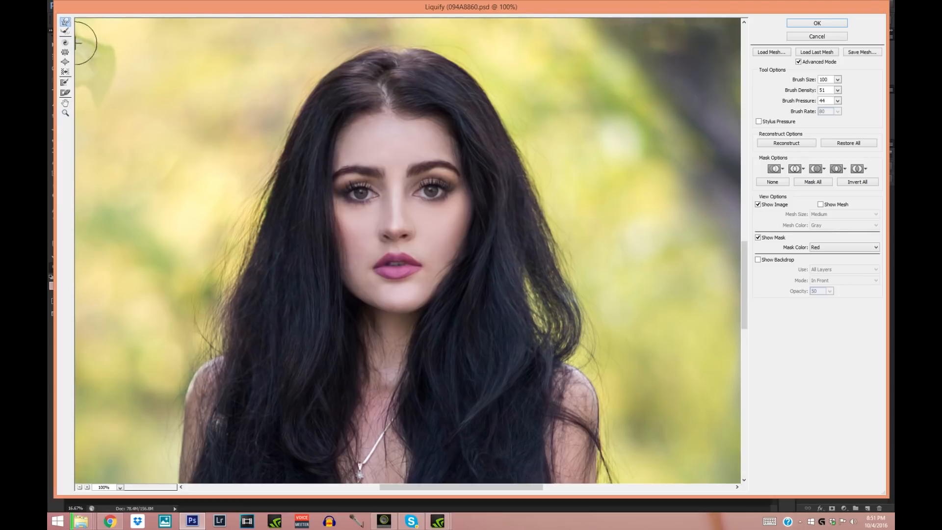
{"action": "key", "text": "Return"}
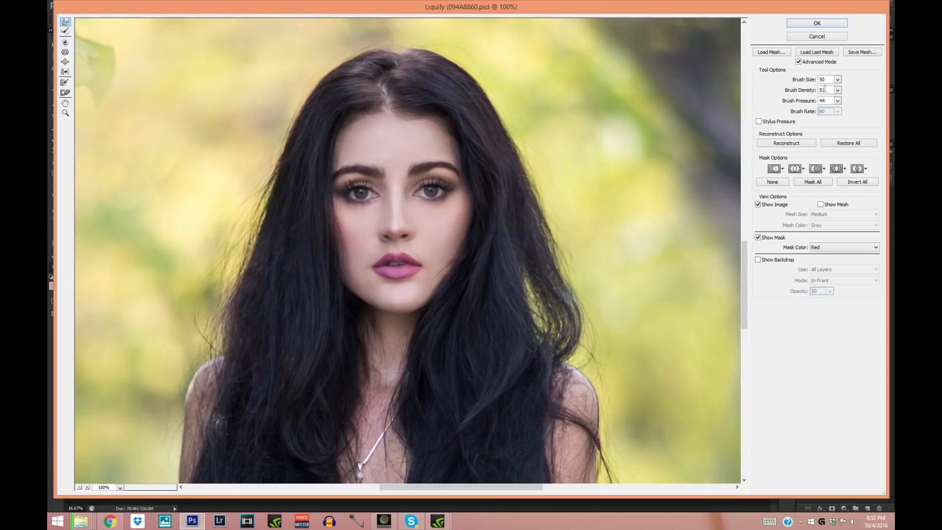
- Set the warp brush size to 150, refine the hair around the crown and apply the Liquify filter
{"action": "type", "text": "200"}
{"action": "key", "text": "Return"}
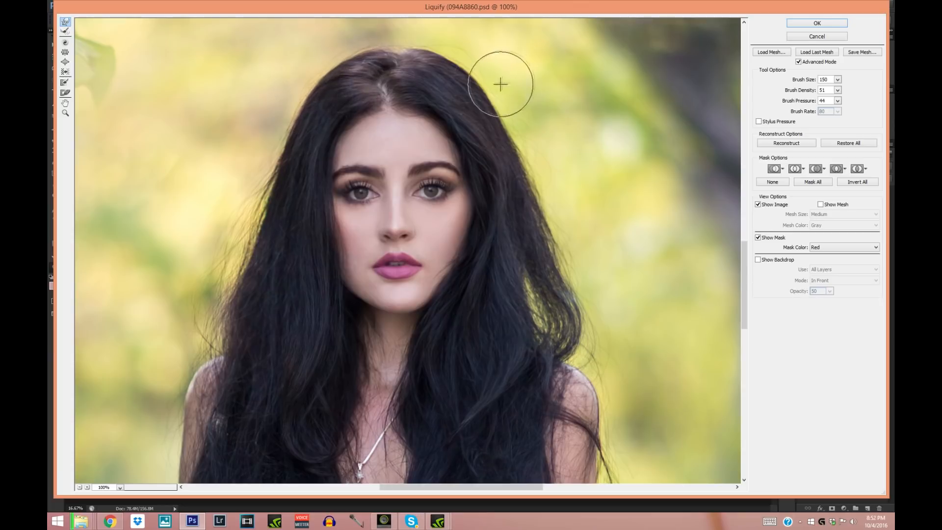
{"action": "mouse_move", "coordinate": [745, 251]}
{"action": "left_mouse_down"}
{"action": "mouse_move", "coordinate": [745, 307]}
{"action": "mouse_move", "coordinate": [745, 245]}
{"action": "left_mouse_up"}
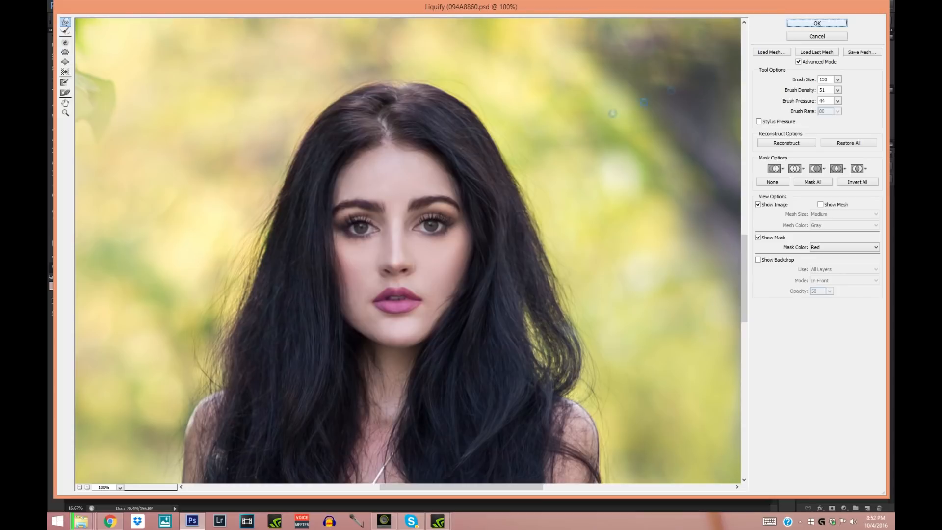
{"action": "key", "text": "Return"}
- Toggle the Background copy layer's visibility several times to compare the woman before and after the Liquify reshaping
{"action": "left_click", "coordinate": [803, 196]}
{"action": "left_click", "coordinate": [804, 196]}
{"action": "left_click", "coordinate": [804, 197]}
{"action": "left_click", "coordinate": [804, 197]}
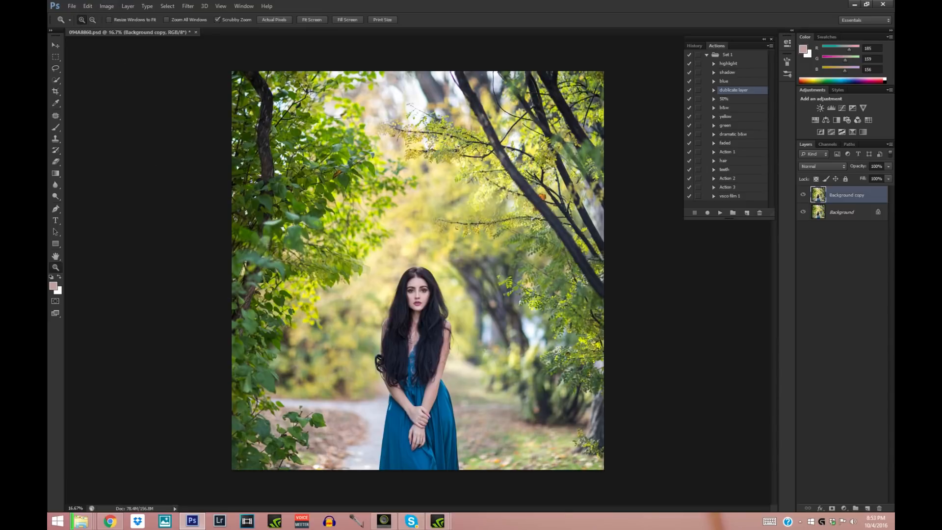
{"action": "left_click", "coordinate": [82, 20]}
{"action": "left_click", "coordinate": [804, 197]}
{"action": "left_click", "coordinate": [804, 196]}
{"action": "left_click", "coordinate": [804, 196]}
{"action": "left_click", "coordinate": [804, 197]}
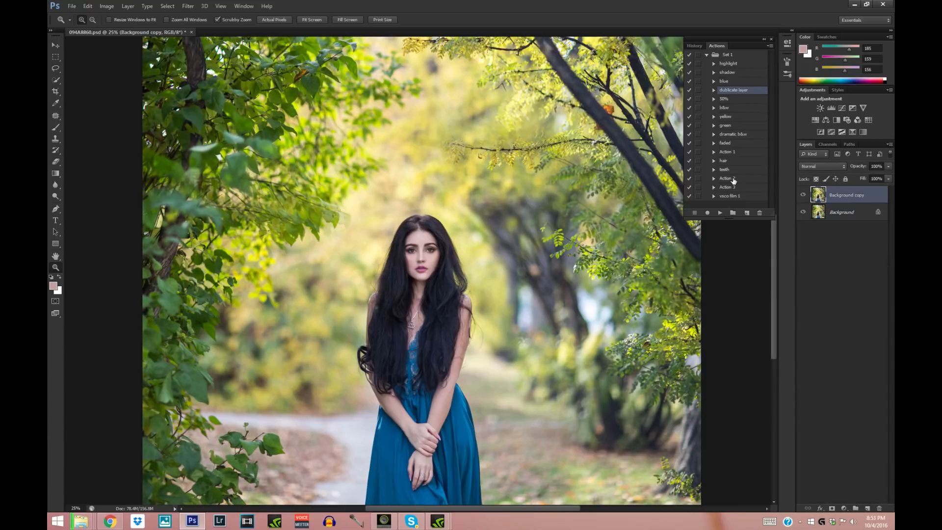
- Merge the liquified copy with the Background layer and run the recorded highlight action on the result
{"action": "right_click", "coordinate": [834, 218]}
{"action": "left_click", "coordinate": [837, 273]}
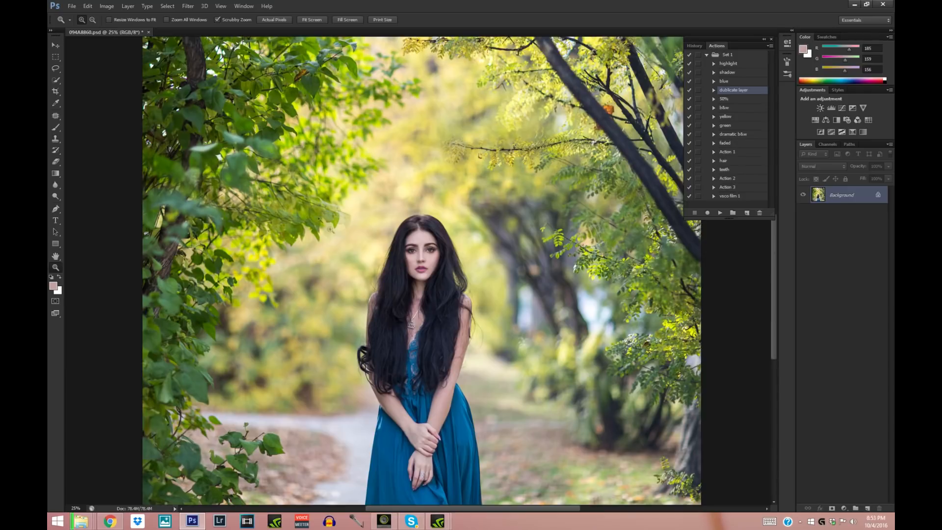
{"action": "left_click", "coordinate": [423, 273]}
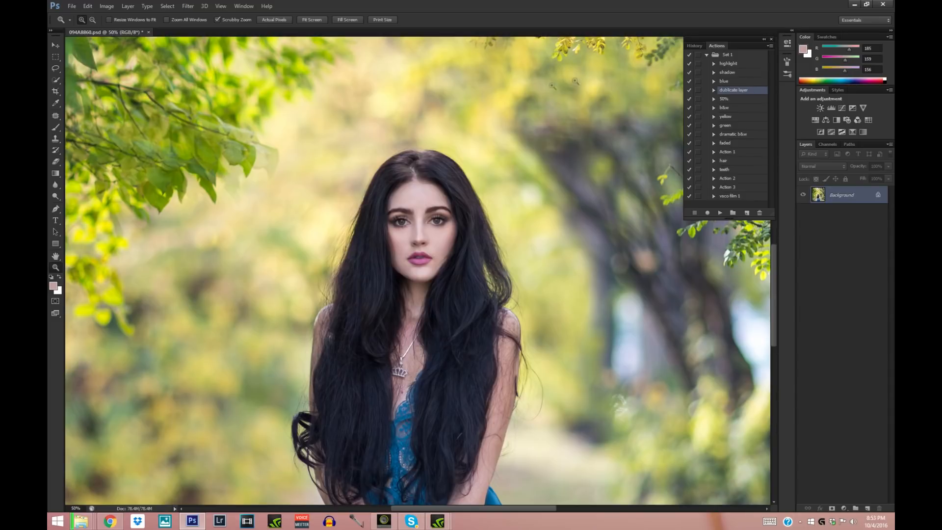
{"action": "left_click", "coordinate": [724, 63]}
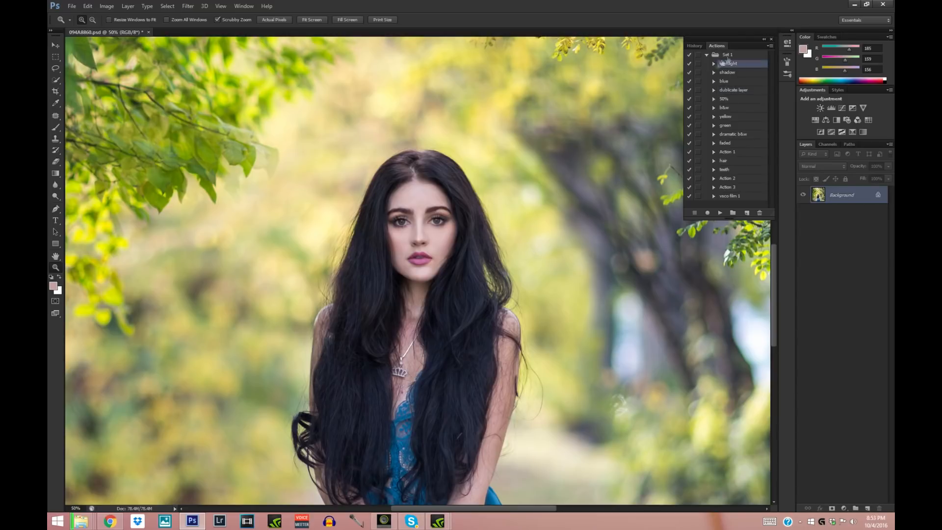
{"action": "left_click", "coordinate": [418, 239]}
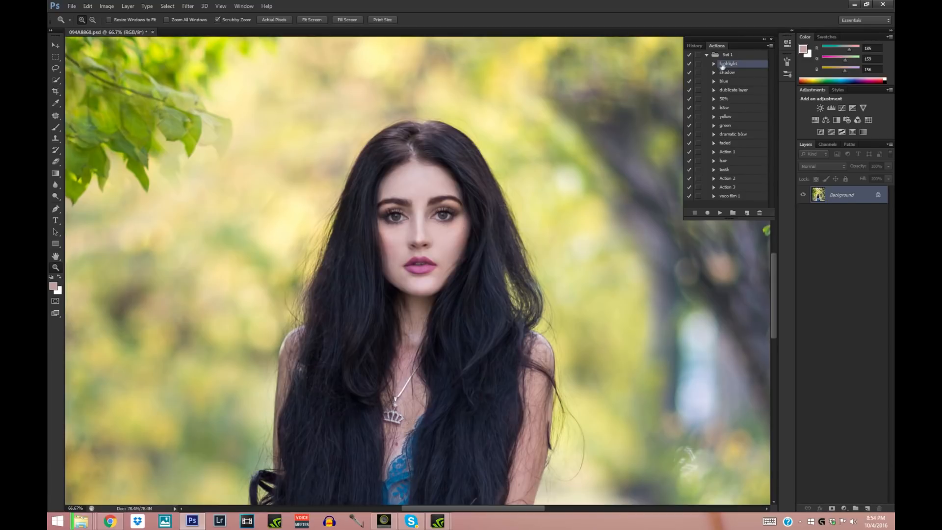
{"action": "left_click", "coordinate": [720, 213]}
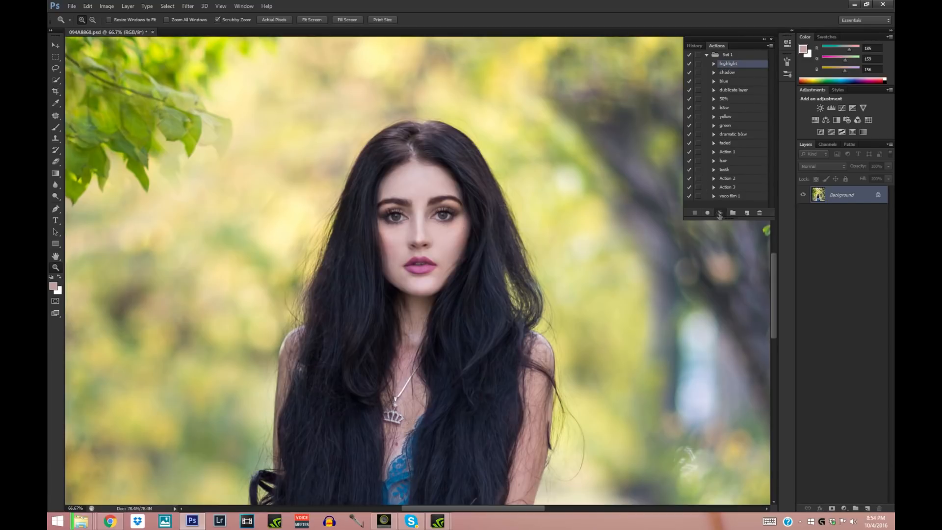
- Paint white on the highlight layer's mask along the nose bridge and above the upper lip with a soft 19 px brush
{"action": "left_click", "coordinate": [439, 251]}
{"action": "left_click", "coordinate": [439, 251]}
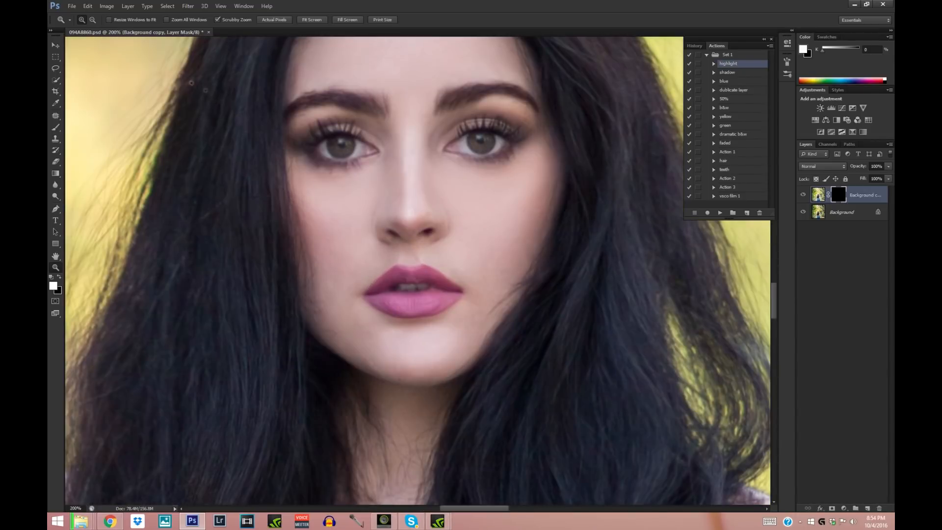
{"action": "left_click", "coordinate": [92, 20]}
{"action": "left_click", "coordinate": [393, 156]}
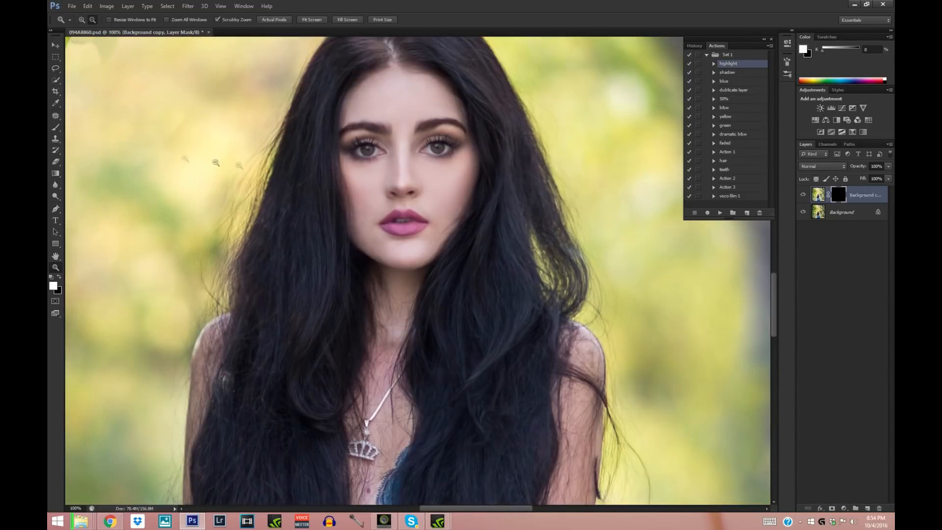
{"action": "left_click", "coordinate": [57, 129]}
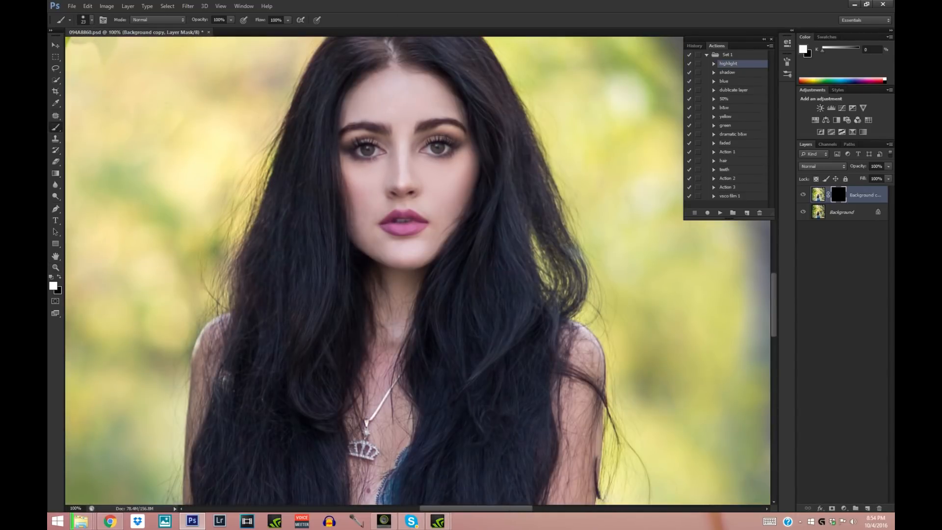
{"action": "left_click", "coordinate": [91, 21]}
{"action": "left_click_drag", "start_coordinate": [71, 50], "coordinate": [69, 51]}
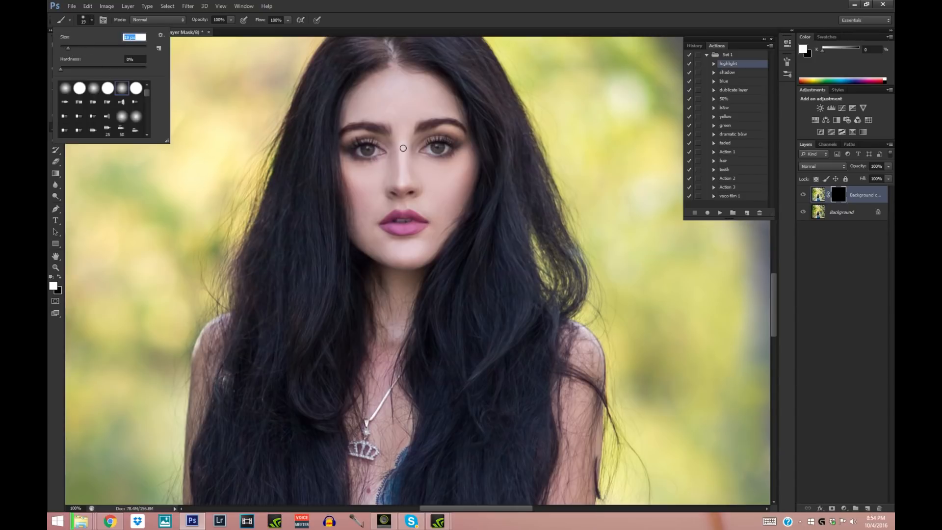
{"action": "left_click_drag", "start_coordinate": [403, 150], "coordinate": [403, 184]}
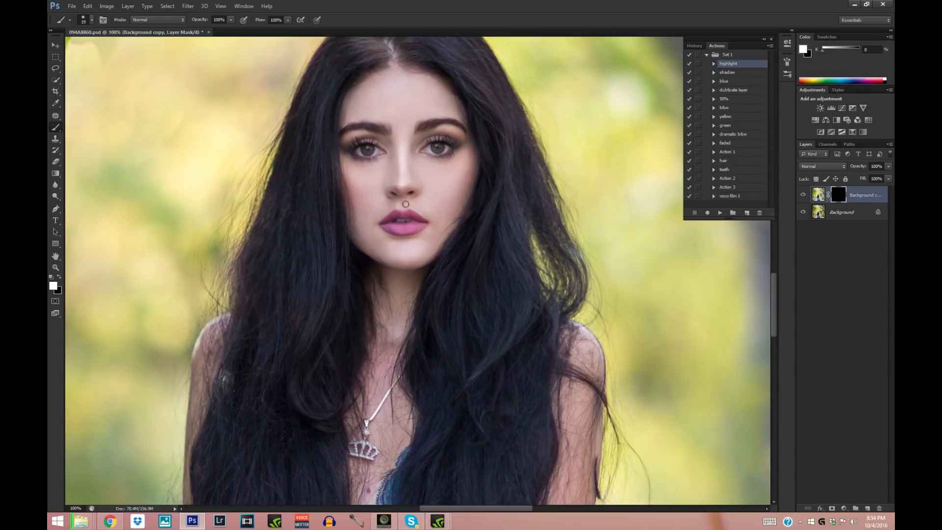
{"action": "left_click_drag", "start_coordinate": [425, 216], "coordinate": [405, 211]}
- Set the soft brush to 58 px and paint the highlight onto the right-hand cheek below the eye
{"action": "left_click", "coordinate": [94, 21]}
{"action": "left_click", "coordinate": [122, 89]}
{"action": "left_click_drag", "start_coordinate": [89, 51], "coordinate": [89, 50]}
{"action": "left_click_drag", "start_coordinate": [446, 173], "coordinate": [463, 162]}
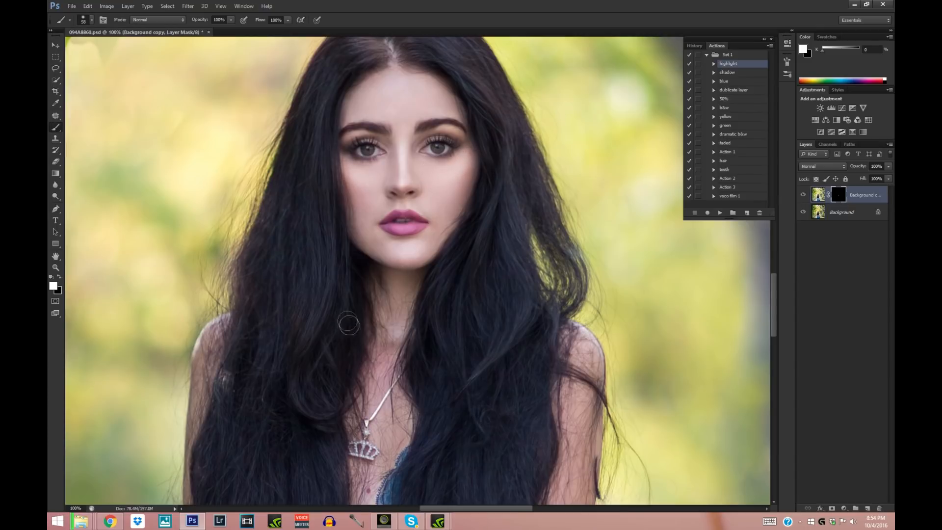
- Enlarge the soft brush to 88 px and paint the highlight onto the centre of the forehead
{"action": "left_click", "coordinate": [91, 20]}
{"action": "left_click_drag", "start_coordinate": [89, 48], "coordinate": [98, 49]}
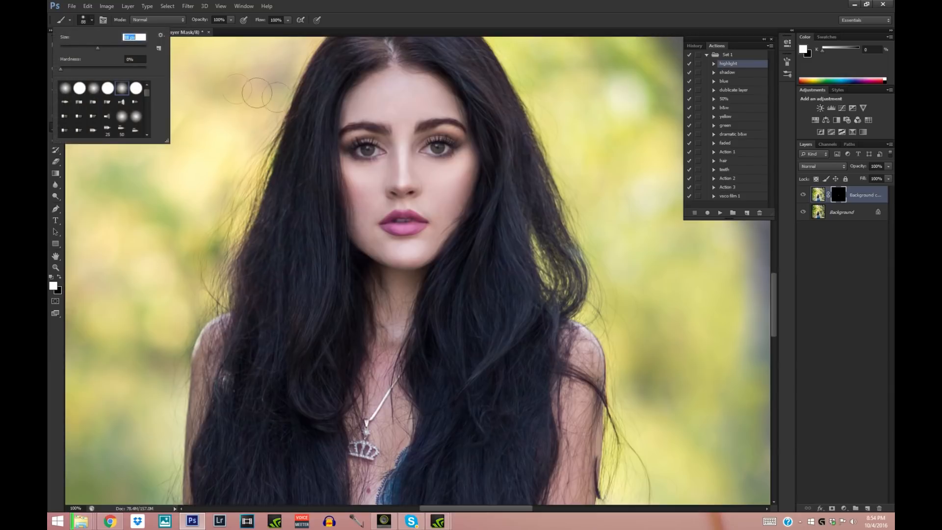
{"action": "left_click", "coordinate": [403, 119]}
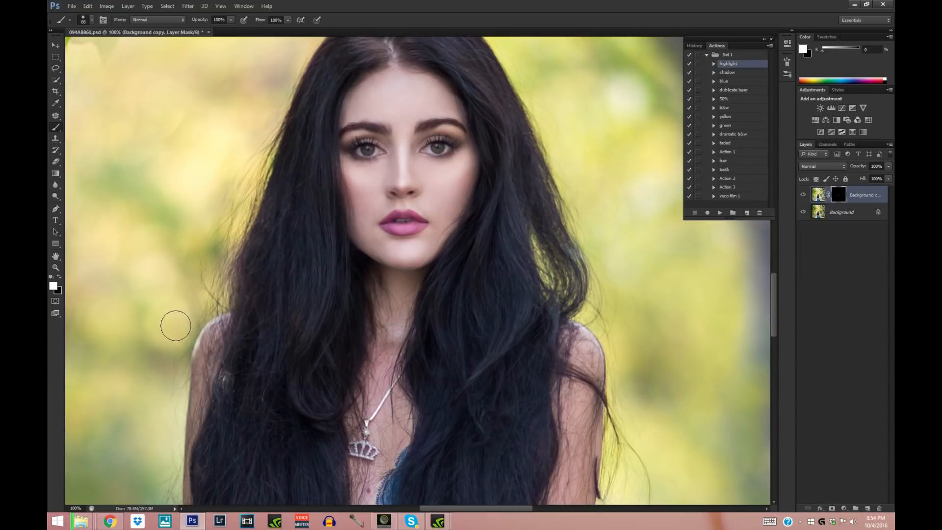
- Brighten the iris by painting the highlight mask with a very small soft brush
{"action": "left_click", "coordinate": [55, 268]}
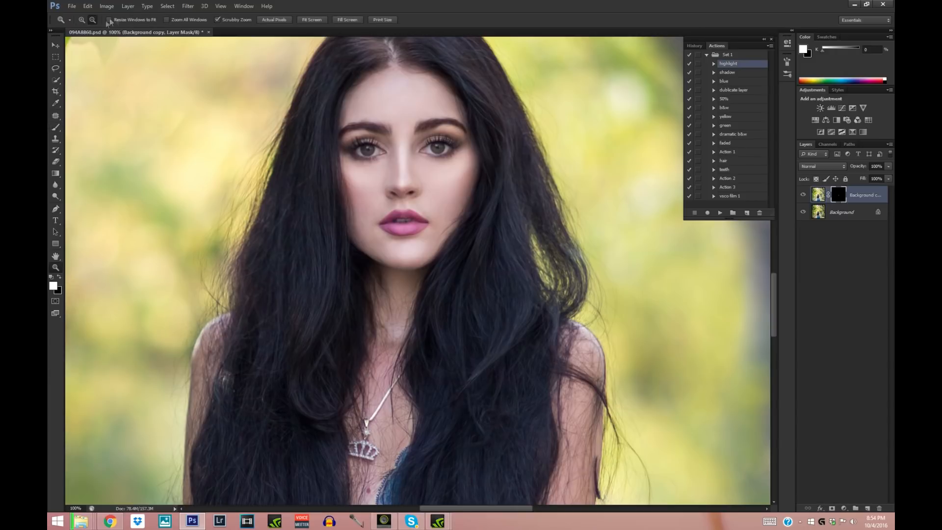
{"action": "left_click", "coordinate": [408, 156]}
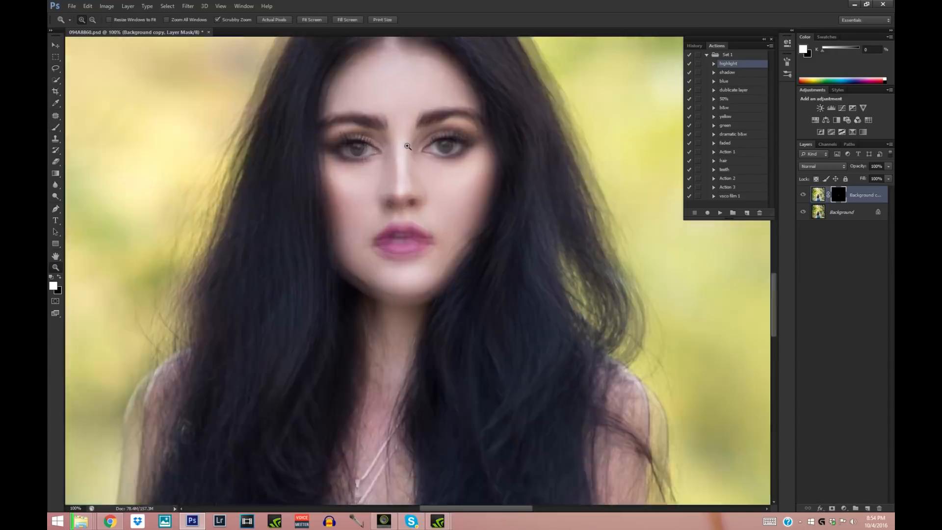
{"action": "left_click", "coordinate": [55, 127]}
{"action": "left_click", "coordinate": [92, 20]}
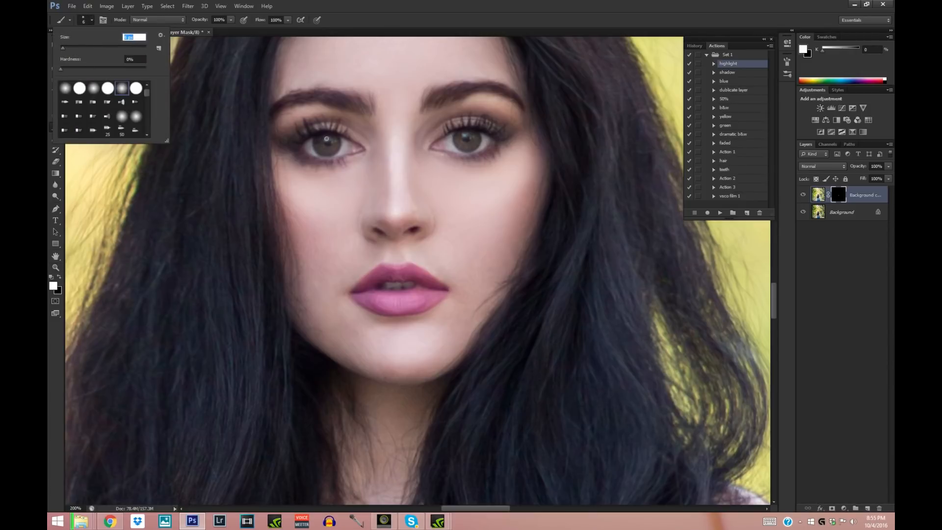
{"action": "left_click", "coordinate": [327, 139]}
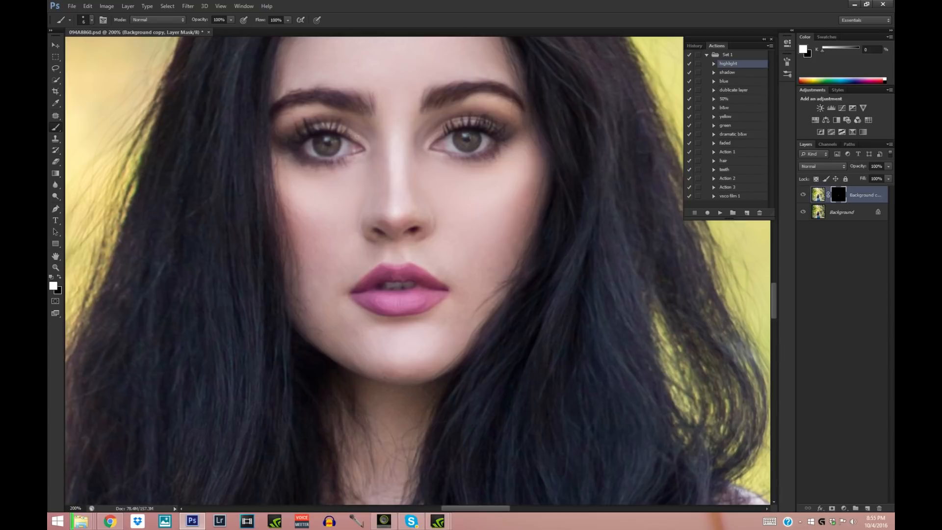
- Enlarge the soft brush to 21 px and dab the highlight at the outer end of the left-hand eyebrow
{"action": "left_click", "coordinate": [92, 19]}
{"action": "left_click_drag", "start_coordinate": [64, 47], "coordinate": [72, 54]}
{"action": "left_click", "coordinate": [279, 121]}
- Toggle the highlight layer's visibility to compare the face with and without the painted highlights
{"action": "left_click", "coordinate": [56, 268]}
{"action": "left_click", "coordinate": [335, 97], "text": "alt"}
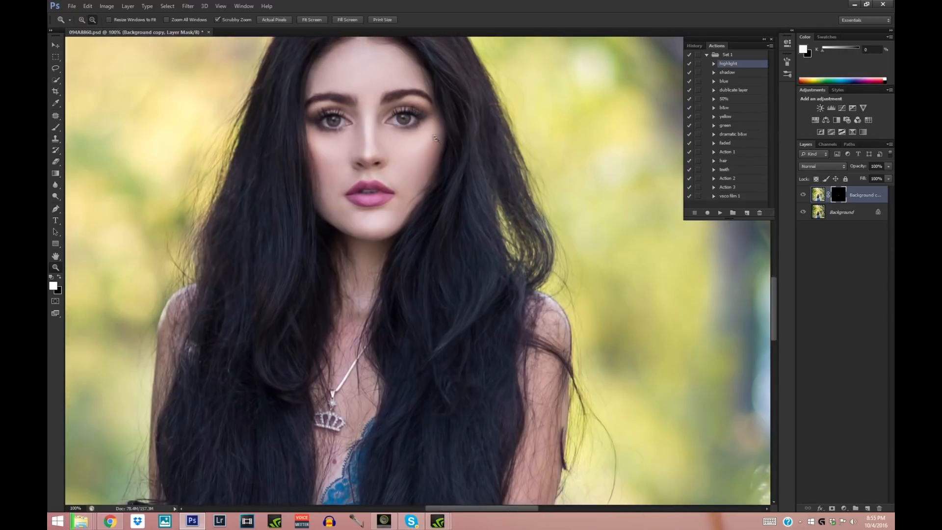
{"action": "left_click", "coordinate": [803, 195]}
{"action": "left_click", "coordinate": [803, 195]}
{"action": "left_click", "coordinate": [388, 132], "text": "alt"}
{"action": "left_click", "coordinate": [802, 195]}
{"action": "left_click", "coordinate": [803, 196]}
- Set the soft brush to 22 px and paint the highlight onto the hair beside the face
{"action": "left_click", "coordinate": [337, 235], "text": "alt"}
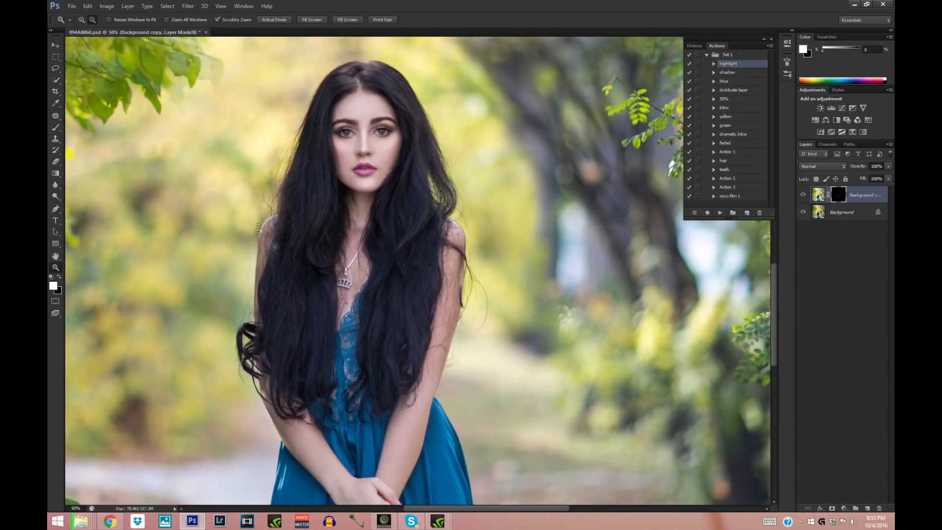
{"action": "left_click", "coordinate": [55, 128]}
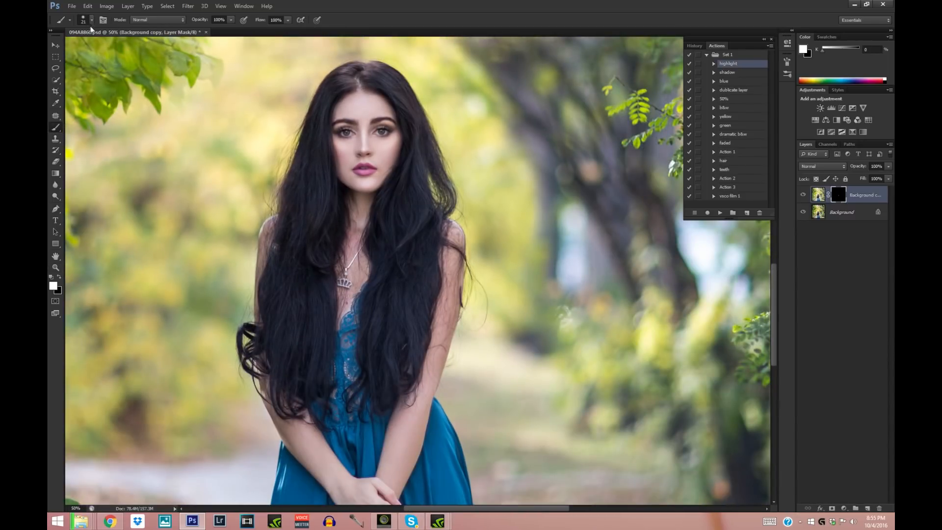
{"action": "left_click", "coordinate": [91, 19]}
{"action": "left_click_drag", "start_coordinate": [69, 48], "coordinate": [70, 48]}
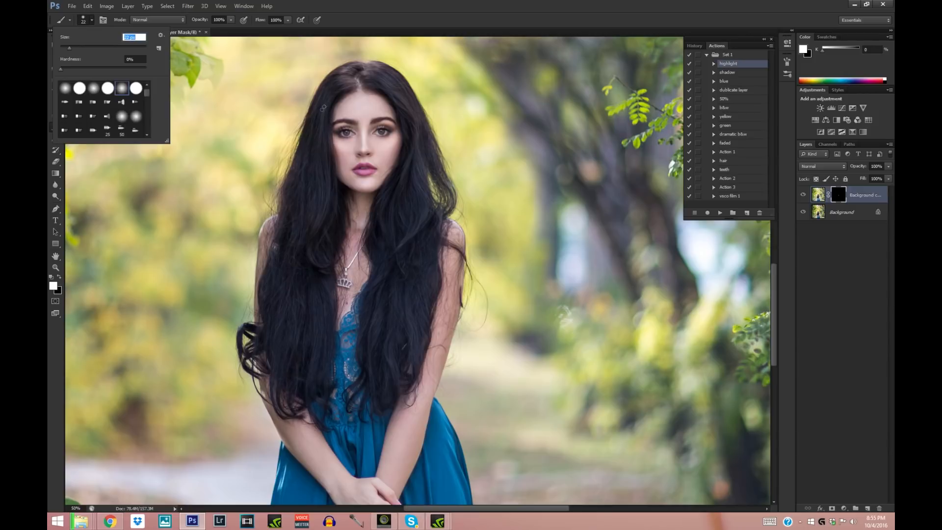
{"action": "left_click", "coordinate": [333, 126]}
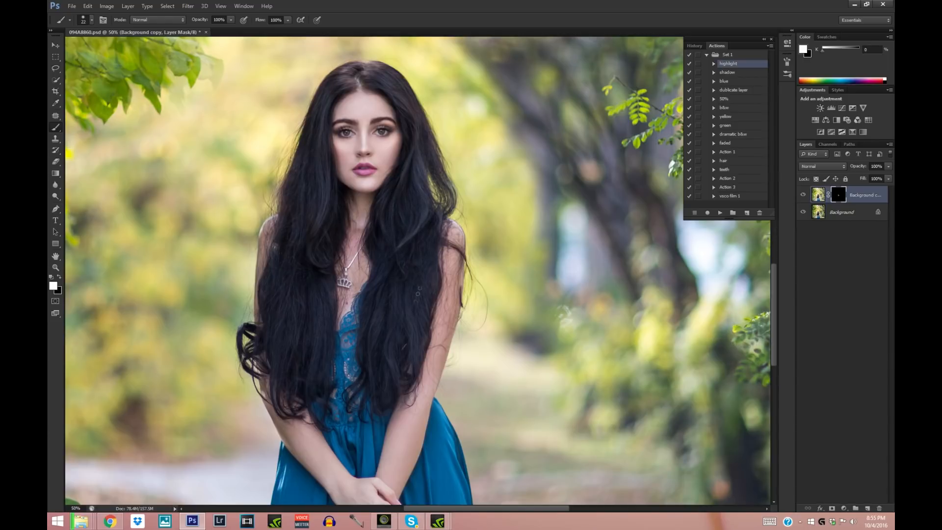
- Enlarge the soft brush to 87 px and paint the highlight down along the woman's right-hand arm beside the hair
{"action": "left_click", "coordinate": [174, 267], "text": "alt"}
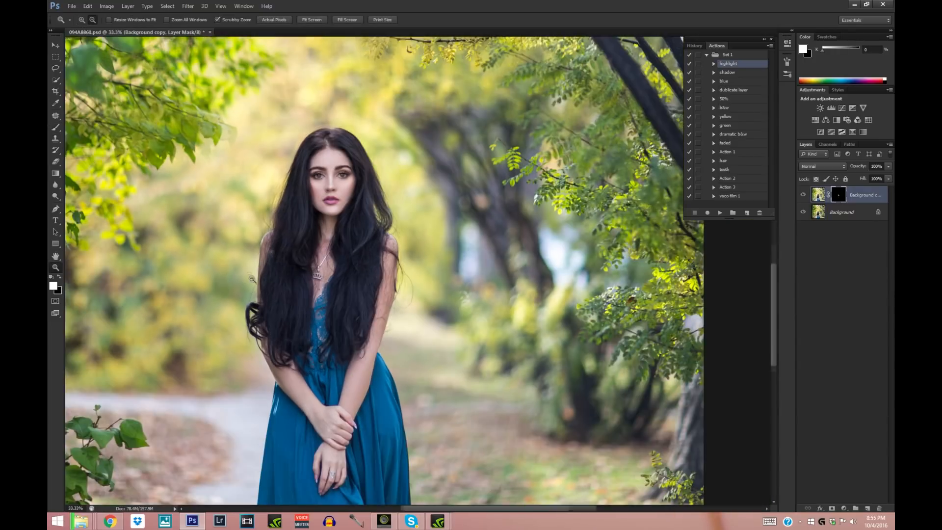
{"action": "left_click", "coordinate": [55, 127]}
{"action": "left_click", "coordinate": [91, 21]}
{"action": "left_click", "coordinate": [81, 49]}
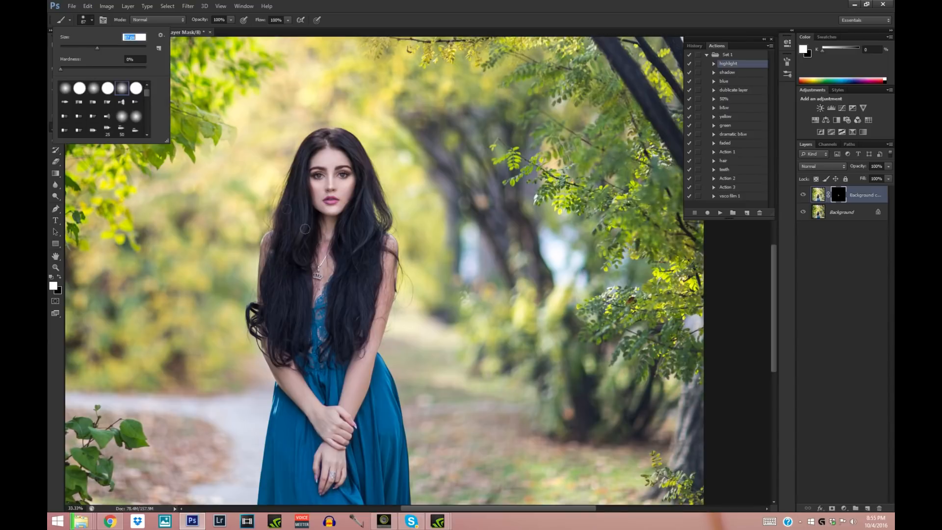
{"action": "mouse_move", "coordinate": [382, 265]}
{"action": "left_mouse_down"}
{"action": "mouse_move", "coordinate": [386, 309]}
{"action": "mouse_move", "coordinate": [365, 357]}
{"action": "left_mouse_up"}
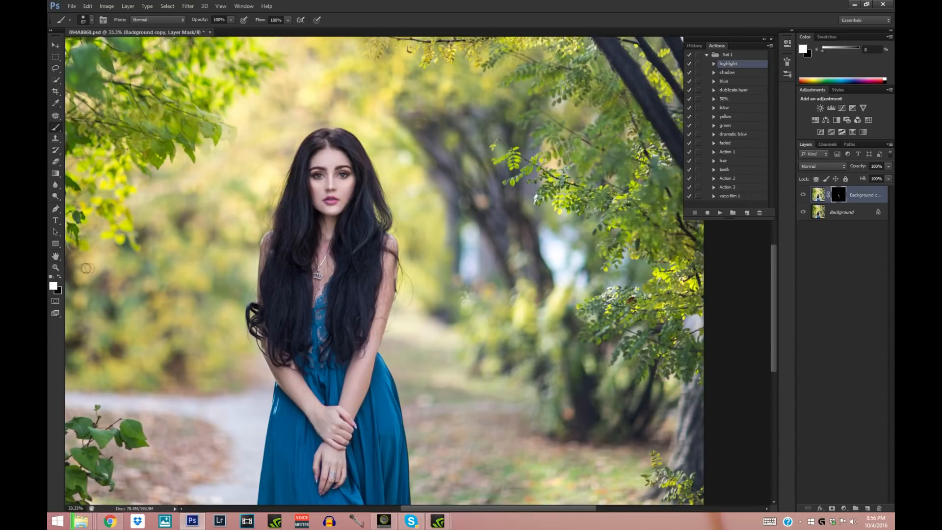
- Toggle the highlight layer's visibility to compare the whole picture with and without the painted highlights
{"action": "left_click", "coordinate": [56, 268]}
{"action": "left_click", "coordinate": [259, 217]}
{"action": "left_click", "coordinate": [299, 253]}
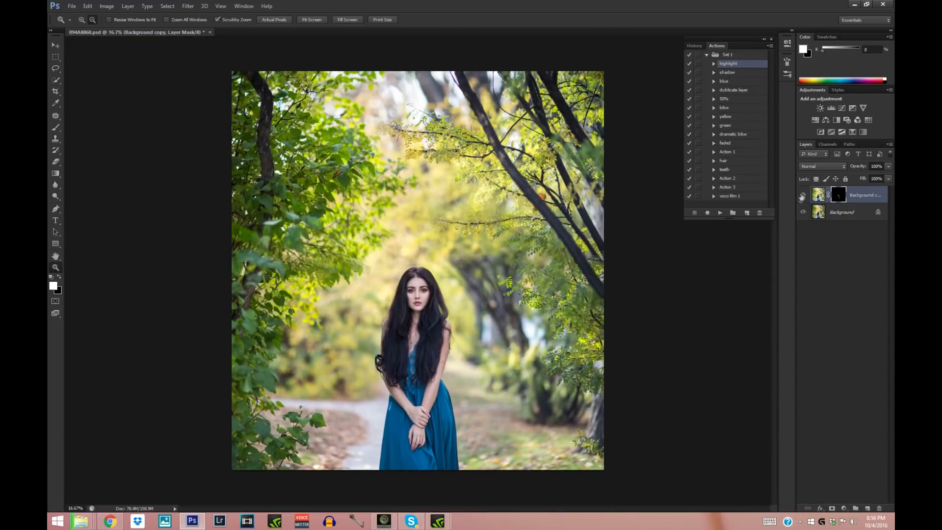
{"action": "left_click", "coordinate": [804, 196]}
{"action": "left_click", "coordinate": [804, 195]}
{"action": "left_click", "coordinate": [804, 195]}
{"action": "left_click", "coordinate": [804, 195]}
- Run the shadow action on the Background layer to create a darkened copy with a black mask
{"action": "left_click", "coordinate": [845, 215]}
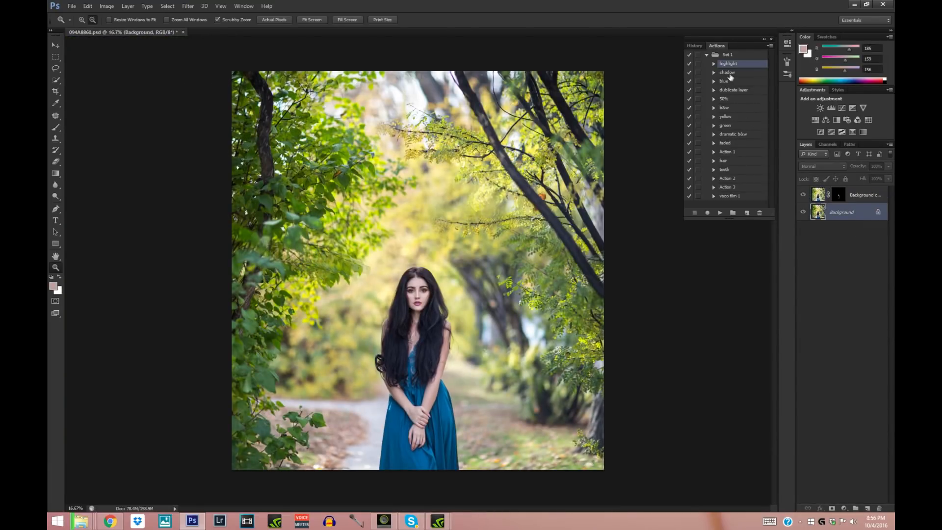
{"action": "left_click", "coordinate": [728, 72]}
{"action": "left_click", "coordinate": [720, 212]}
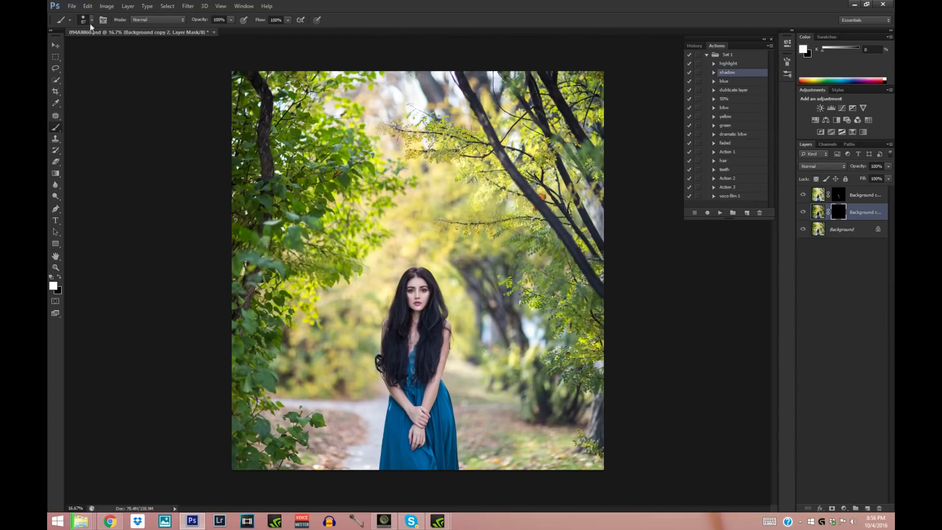
- Set the soft brush to 7 px and paint the shadow at the outer corner of the left-hand eye
{"action": "left_click", "coordinate": [55, 267]}
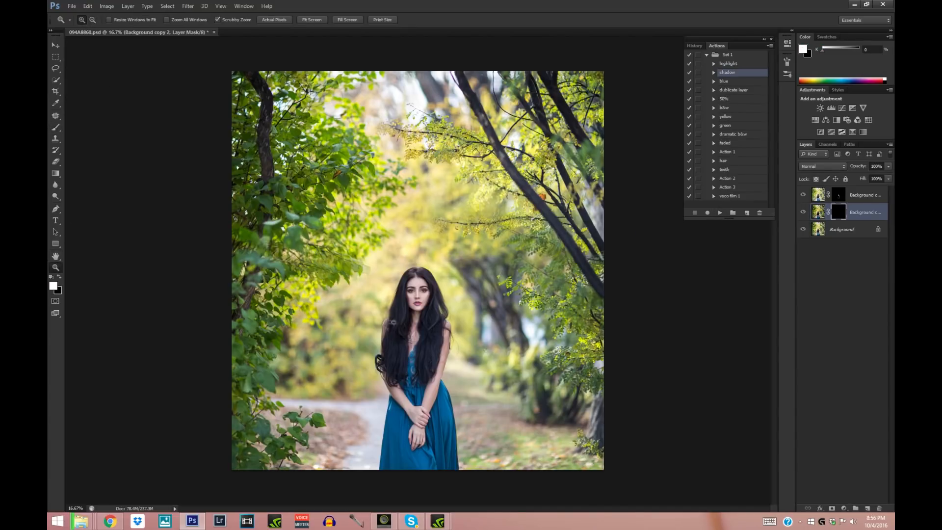
{"action": "left_click", "coordinate": [394, 323]}
{"action": "left_click", "coordinate": [445, 316]}
{"action": "left_click", "coordinate": [421, 304]}
{"action": "left_click", "coordinate": [421, 287]}
{"action": "left_click", "coordinate": [420, 280]}
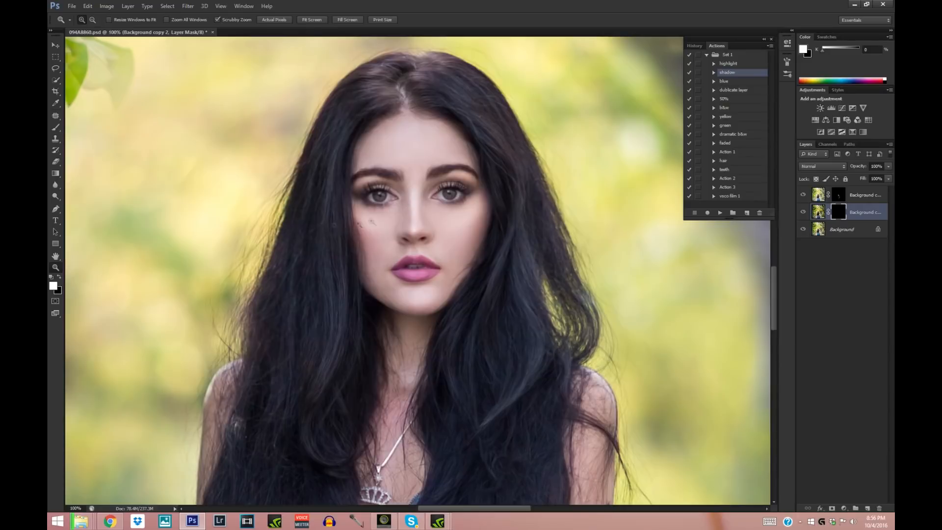
{"action": "left_click", "coordinate": [56, 128]}
{"action": "left_click", "coordinate": [89, 19]}
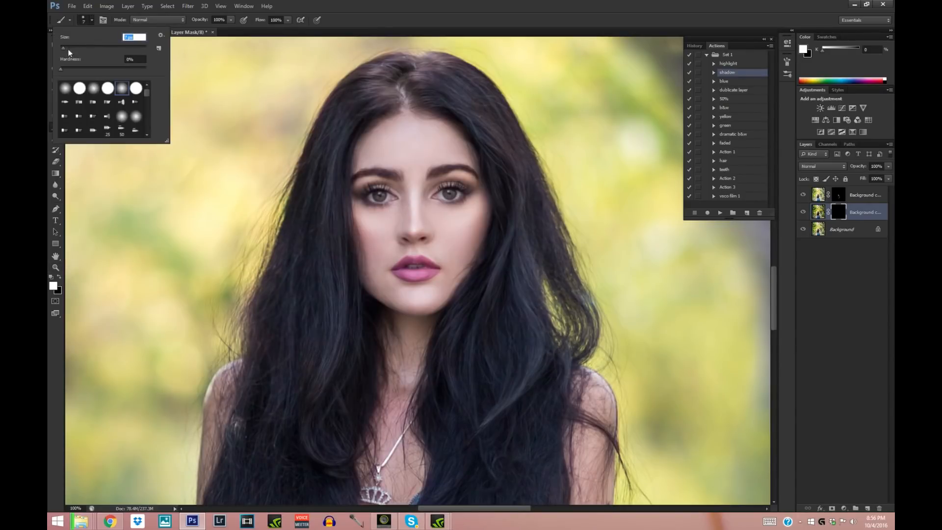
{"action": "left_click", "coordinate": [364, 196]}
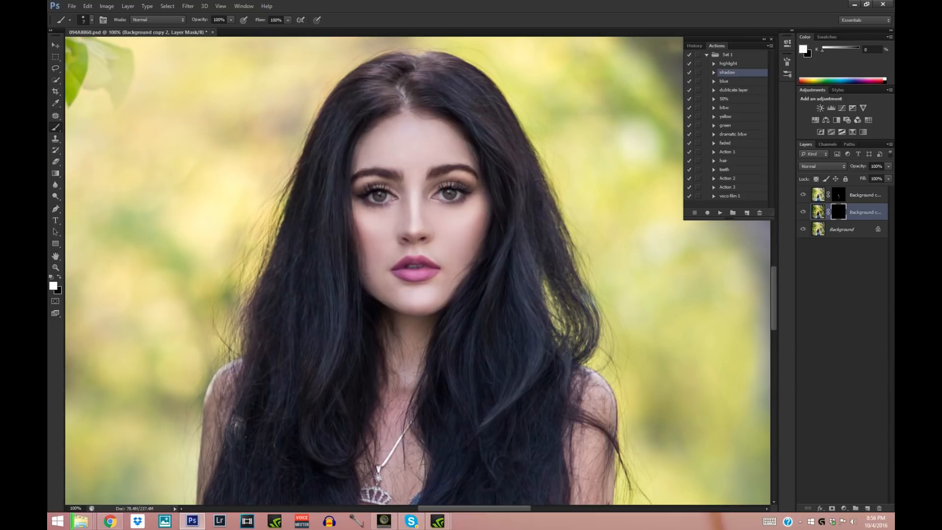
- Reduce the soft brush to 4 px for painting fine shadow details on the face
{"action": "left_click", "coordinate": [84, 22]}
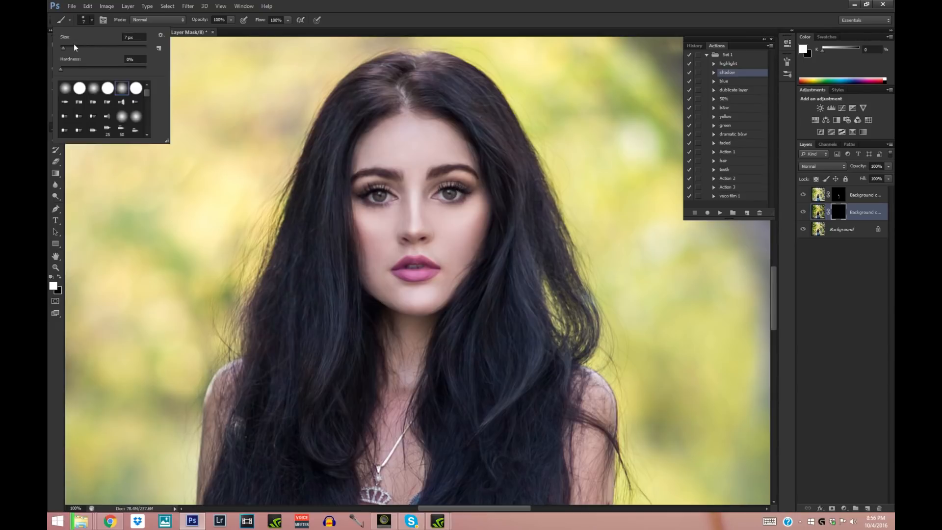
{"action": "left_click", "coordinate": [56, 267]}
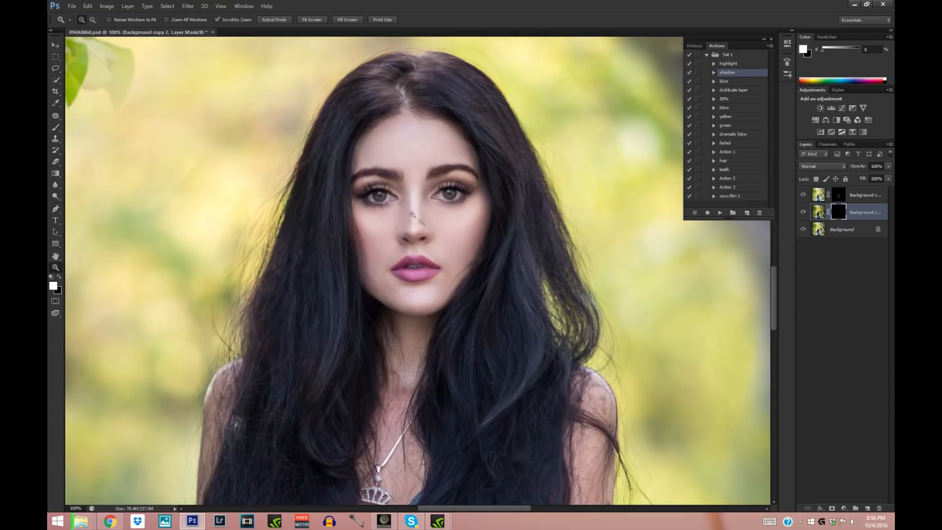
{"action": "left_click", "coordinate": [443, 226]}
{"action": "left_click", "coordinate": [57, 127]}
{"action": "left_click", "coordinate": [84, 20]}
{"action": "left_click_drag", "start_coordinate": [65, 48], "coordinate": [62, 49]}
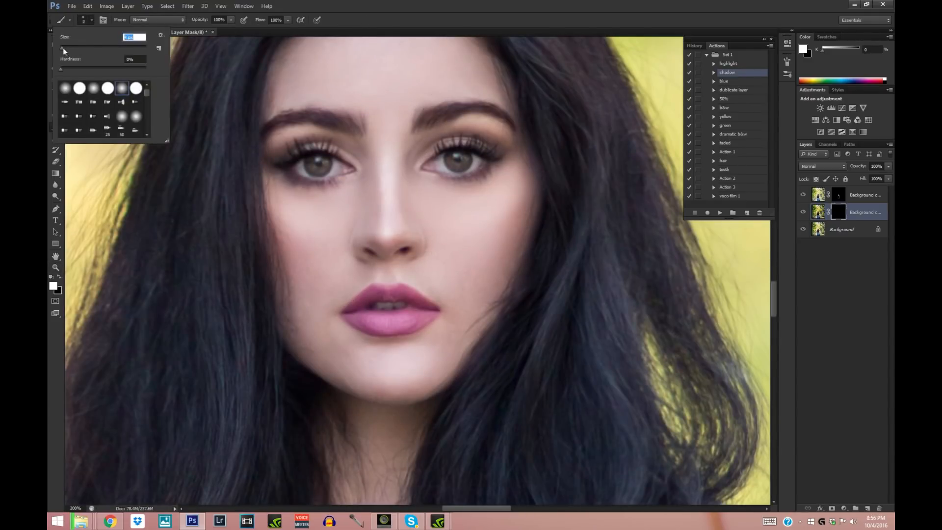
{"action": "key", "text": "Return"}
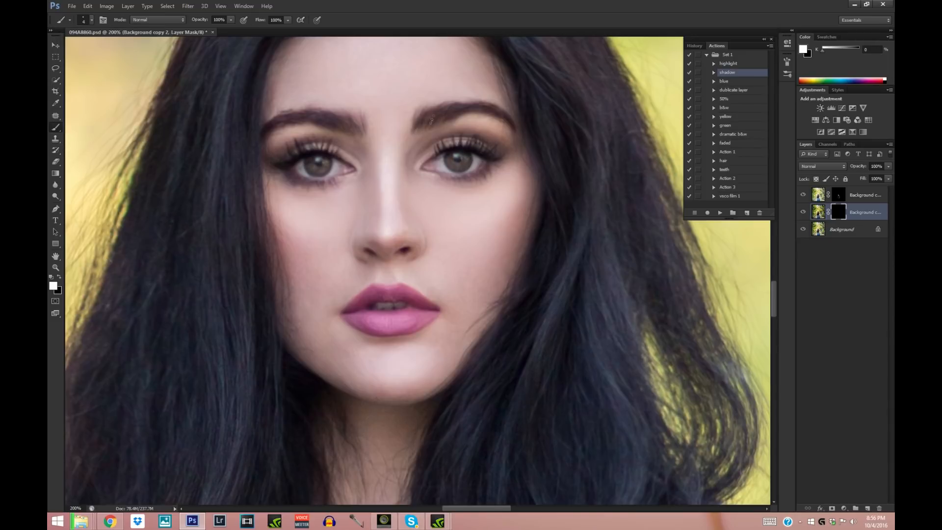
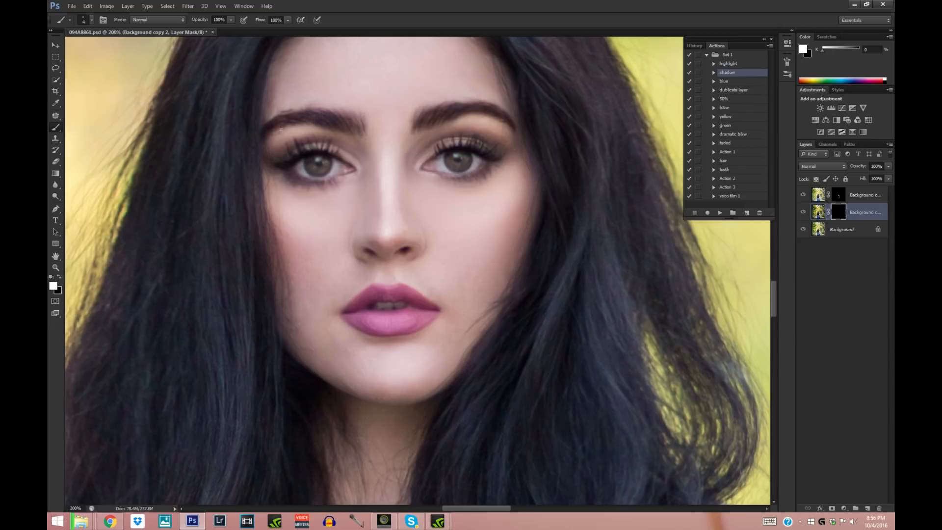
- Enlarge the soft brush and paint shadow across the upper lid of the left-hand eye
{"action": "left_click", "coordinate": [92, 20]}
{"action": "left_click", "coordinate": [73, 49]}
{"action": "left_click_drag", "start_coordinate": [273, 154], "coordinate": [317, 136]}
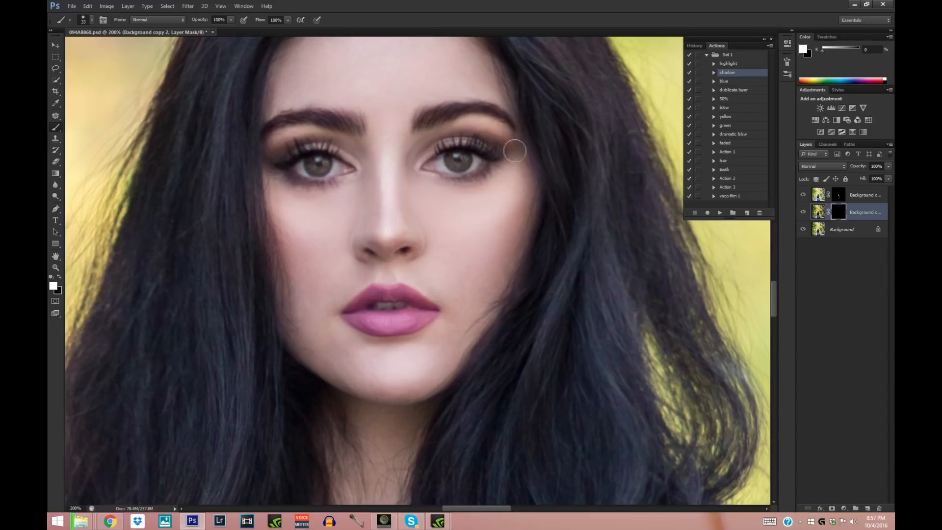
- Reduce the soft brush and paint shadow beneath the lower lashes of both eyes
{"action": "left_click", "coordinate": [91, 20]}
{"action": "left_click_drag", "start_coordinate": [72, 50], "coordinate": [68, 48]}
{"action": "left_click_drag", "start_coordinate": [274, 171], "coordinate": [320, 185]}
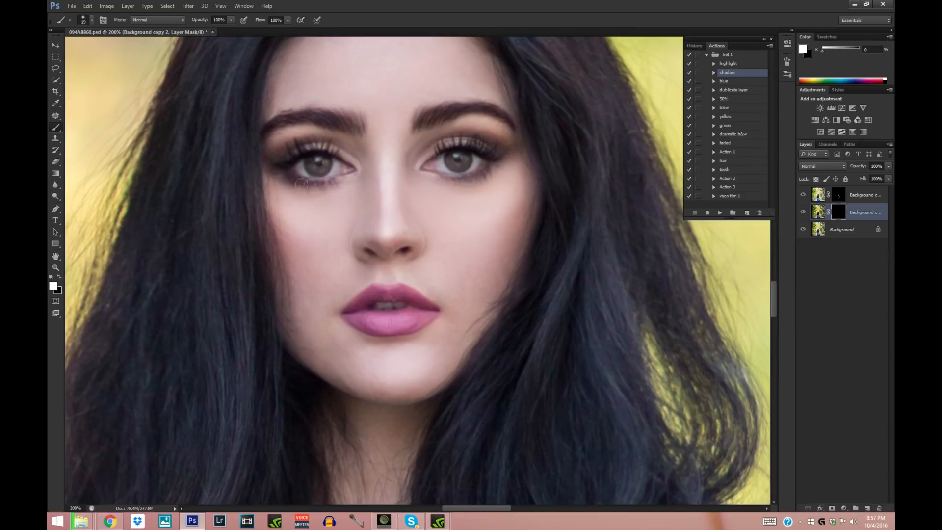
{"action": "mouse_move", "coordinate": [479, 177]}
{"action": "left_mouse_down"}
{"action": "mouse_move", "coordinate": [497, 169]}
{"action": "mouse_move", "coordinate": [472, 182]}
{"action": "left_mouse_up"}
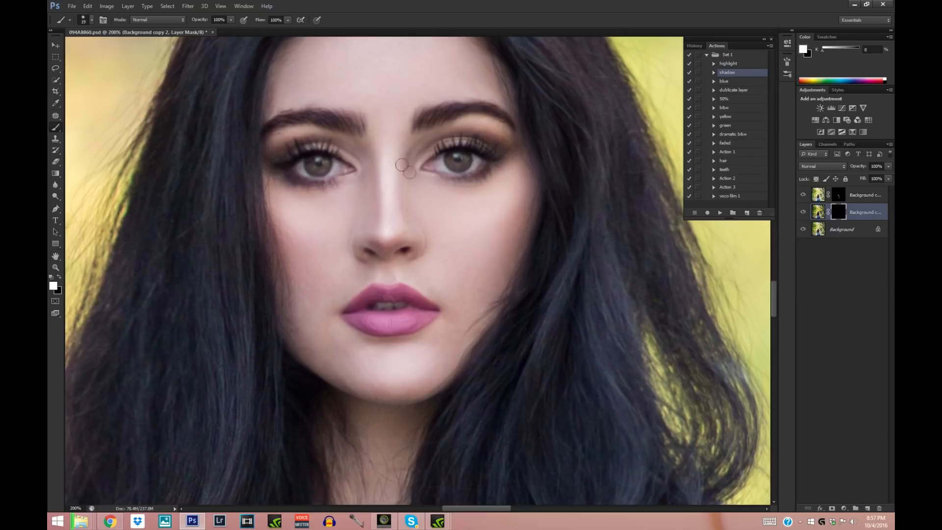
- Enlarge the soft brush and paint shadow on the right-hand side of the face beside the cheek
{"action": "left_click", "coordinate": [56, 267]}
{"action": "left_click", "coordinate": [92, 20]}
{"action": "left_click", "coordinate": [208, 121]}
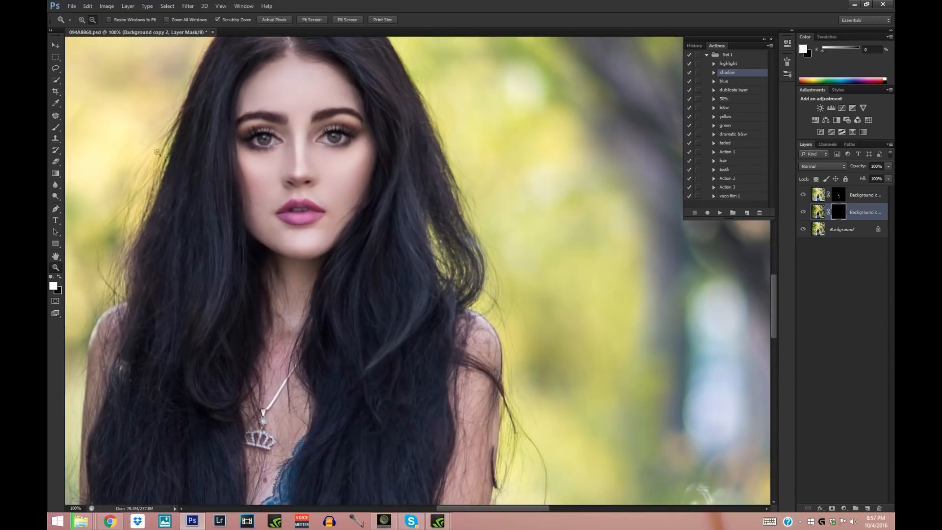
{"action": "left_click", "coordinate": [55, 127]}
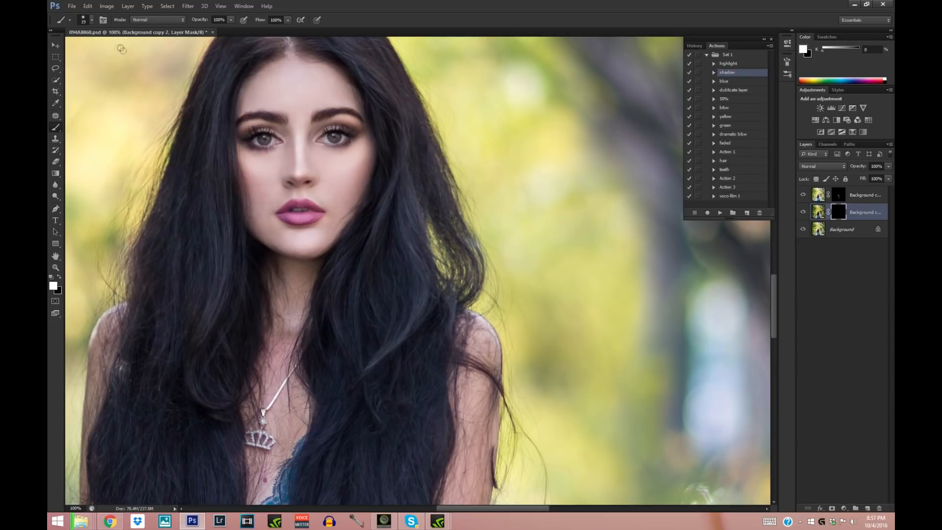
{"action": "left_click", "coordinate": [92, 21]}
{"action": "left_click", "coordinate": [93, 47]}
{"action": "left_click", "coordinate": [349, 190]}
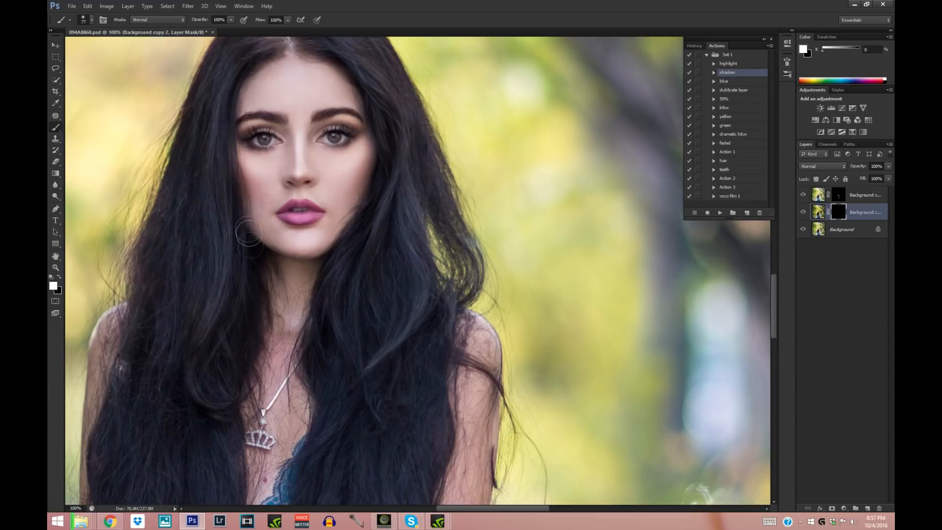
- Enlarge the soft brush further and paint shadow into the hair at the top of the head
{"action": "left_click", "coordinate": [55, 267]}
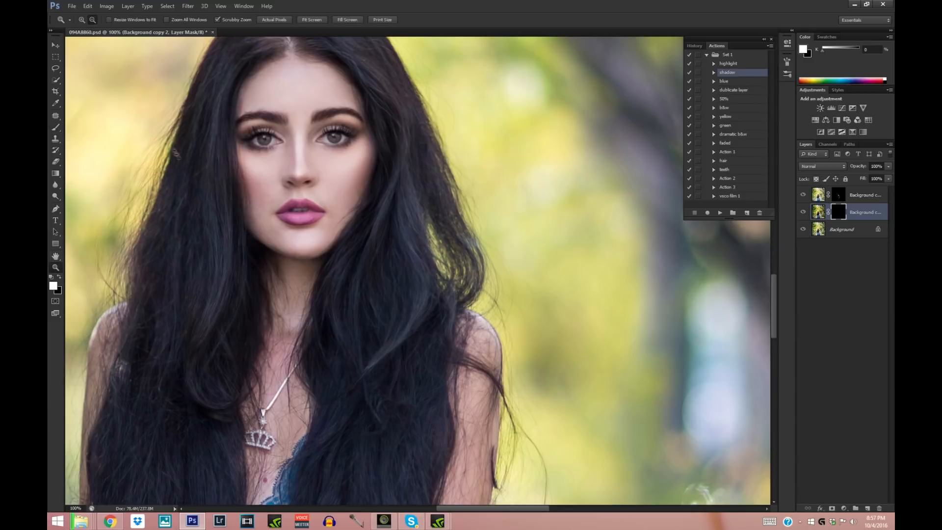
{"action": "left_click", "coordinate": [188, 170], "text": "alt"}
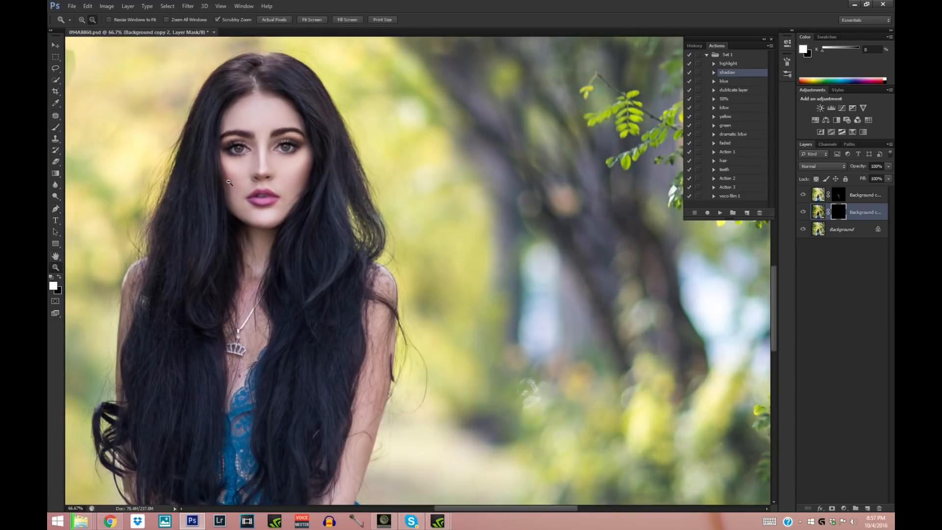
{"action": "left_click", "coordinate": [282, 203], "text": "alt"}
{"action": "left_click", "coordinate": [288, 222], "text": "alt"}
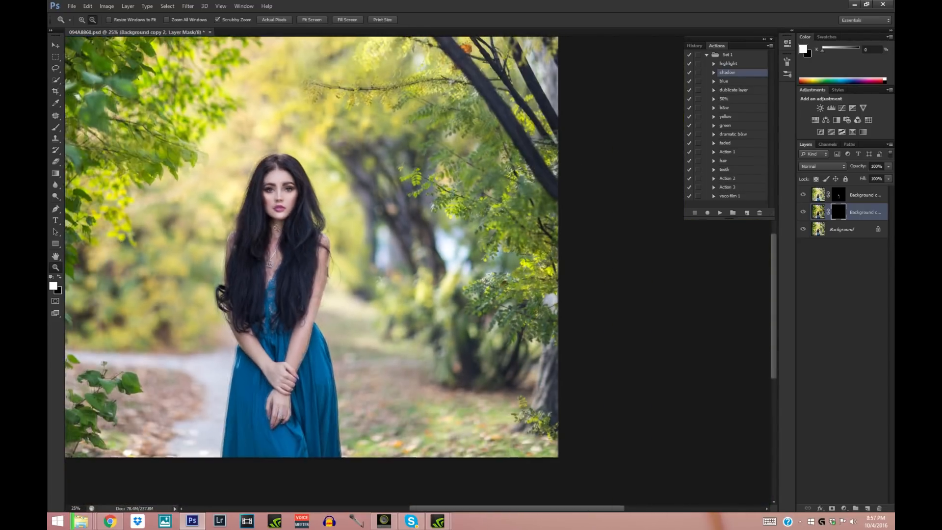
{"action": "left_click", "coordinate": [288, 223], "text": "alt"}
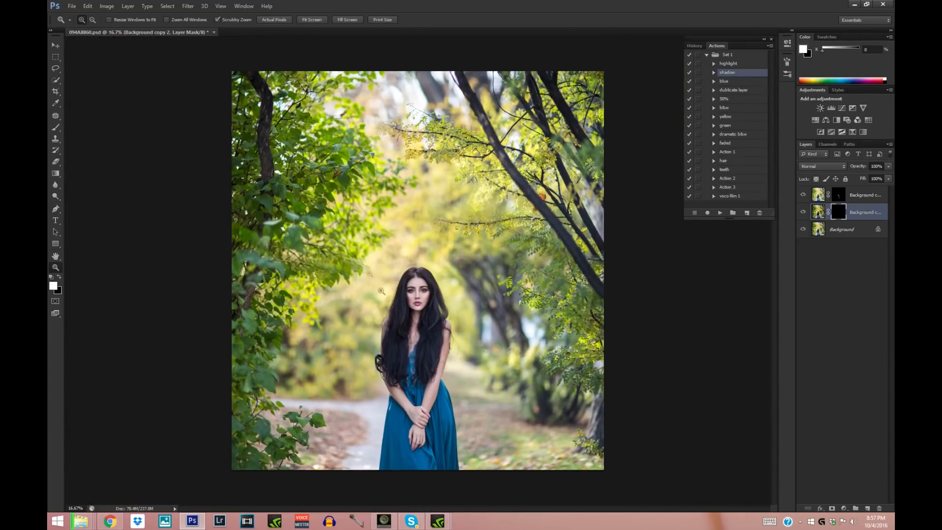
{"action": "left_click", "coordinate": [415, 373]}
{"action": "left_click", "coordinate": [429, 435]}
{"action": "left_click", "coordinate": [418, 170]}
{"action": "left_click", "coordinate": [407, 175]}
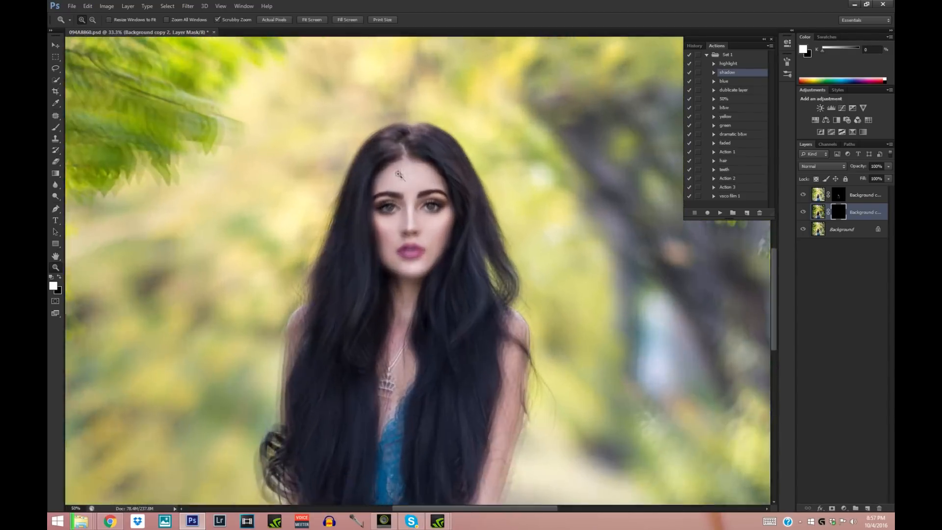
{"action": "key", "text": "b"}
{"action": "left_click", "coordinate": [90, 20]}
{"action": "left_click", "coordinate": [98, 47]}
{"action": "mouse_move", "coordinate": [391, 142]}
{"action": "left_mouse_down"}
{"action": "mouse_move", "coordinate": [419, 126]}
{"action": "mouse_move", "coordinate": [384, 136]}
{"action": "mouse_move", "coordinate": [397, 150]}
{"action": "mouse_move", "coordinate": [410, 147]}
{"action": "mouse_move", "coordinate": [383, 140]}
{"action": "left_mouse_up"}
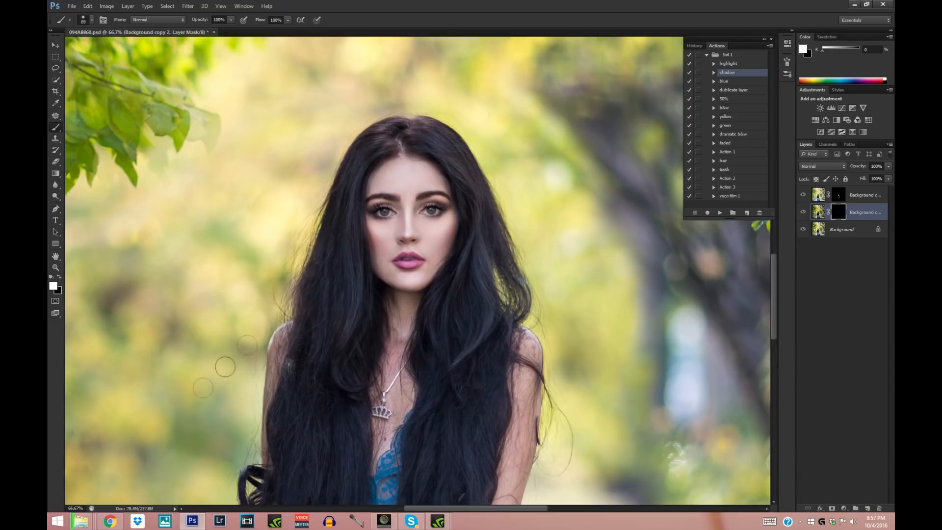
- Paint shadows with the soft brush over the woman's hair and dress on the darkened copy's mask
{"action": "left_click", "coordinate": [56, 267]}
{"action": "left_click", "coordinate": [93, 21]}
{"action": "left_click", "coordinate": [93, 20]}
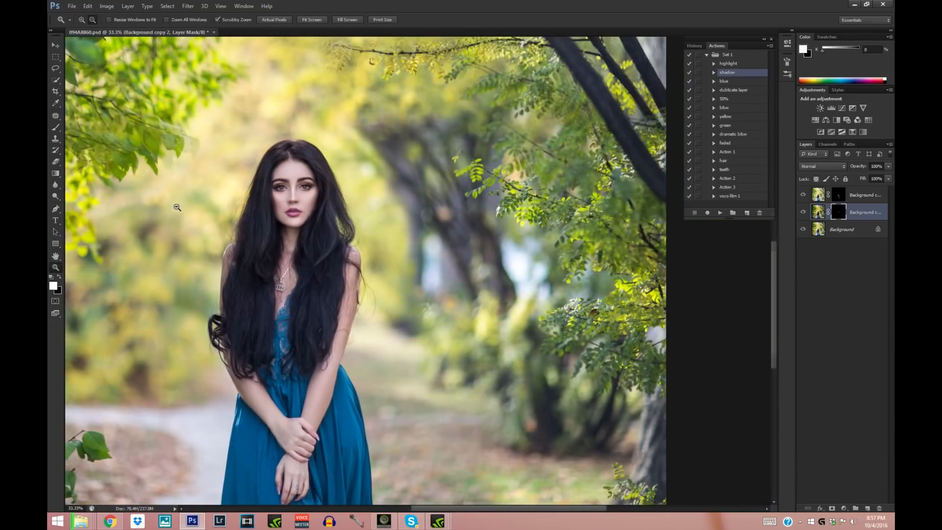
{"action": "left_click", "coordinate": [92, 21]}
{"action": "left_click", "coordinate": [55, 127]}
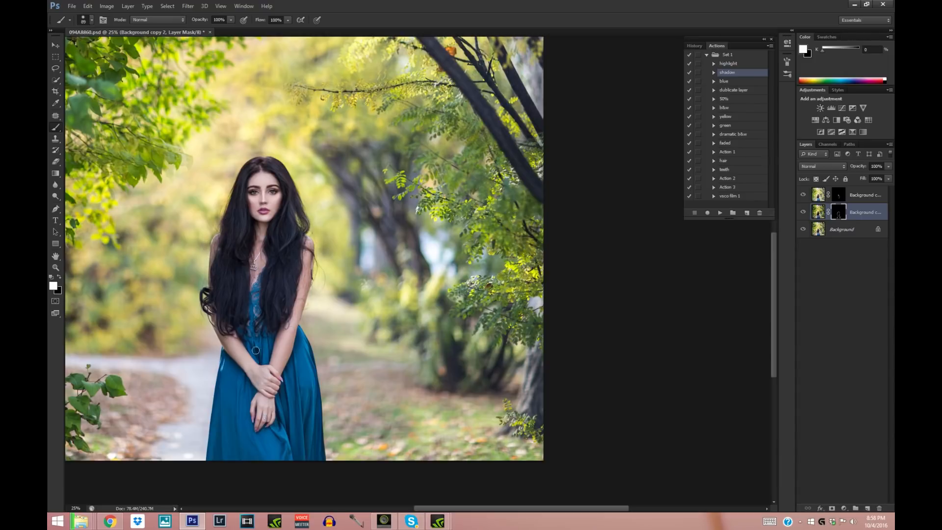
- Toggle the shadow layer's visibility to compare the whole picture with and without the painted shadows
{"action": "left_click", "coordinate": [56, 268]}
{"action": "left_click", "coordinate": [184, 247], "text": "alt"}
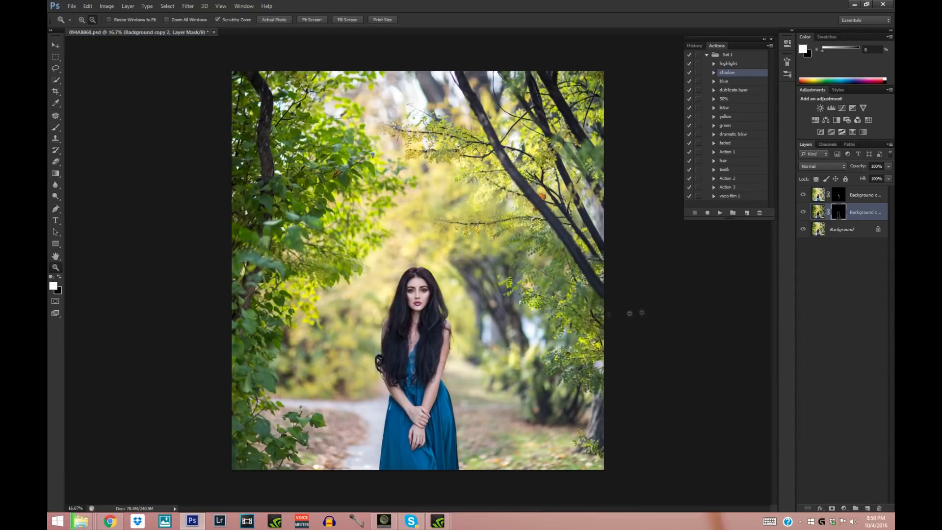
{"action": "left_click", "coordinate": [804, 212]}
{"action": "left_click", "coordinate": [804, 213]}
{"action": "left_click", "coordinate": [804, 212]}
{"action": "left_click", "coordinate": [804, 213]}
- Flatten the highlight and shadow layers into the Background layer
{"action": "left_click", "coordinate": [860, 196]}
{"action": "left_click", "coordinate": [861, 230], "text": "shift"}
{"action": "right_click", "coordinate": [861, 231]}
{"action": "left_click", "coordinate": [842, 286]}
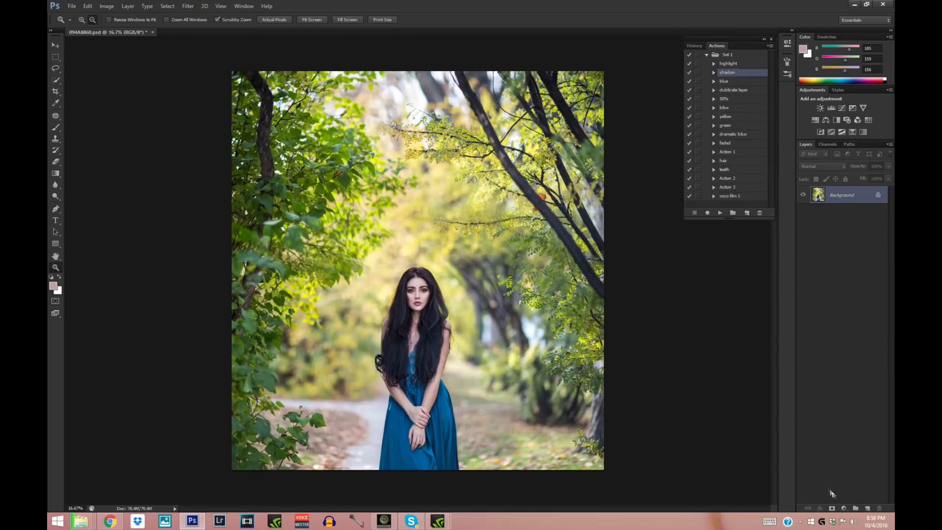
- Add a Gradient Map adjustment layer and load the golden yellow gradient preset
{"action": "left_click", "coordinate": [843, 509]}
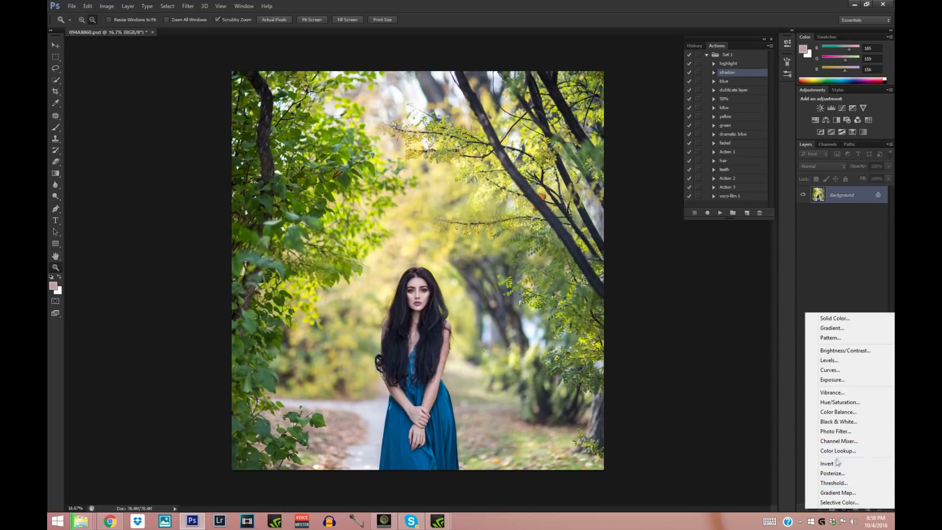
{"action": "left_click", "coordinate": [838, 494]}
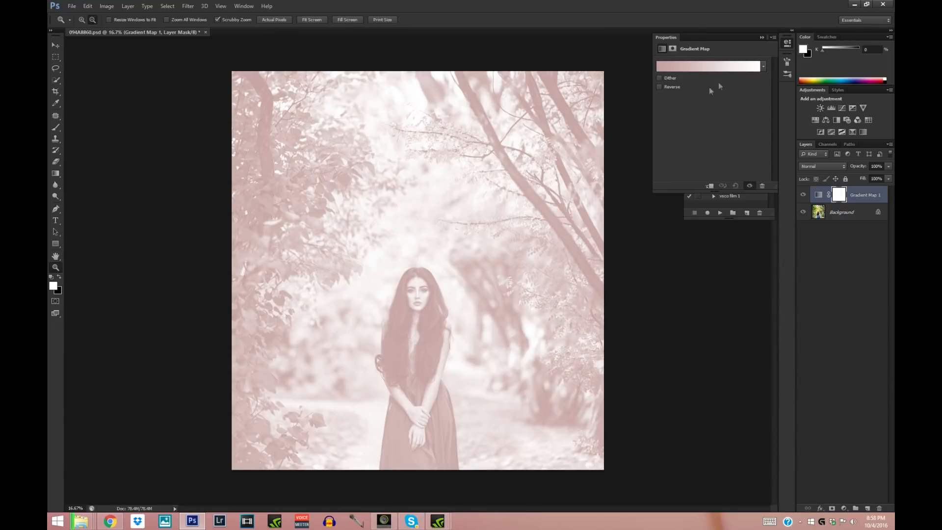
{"action": "left_click", "coordinate": [705, 72]}
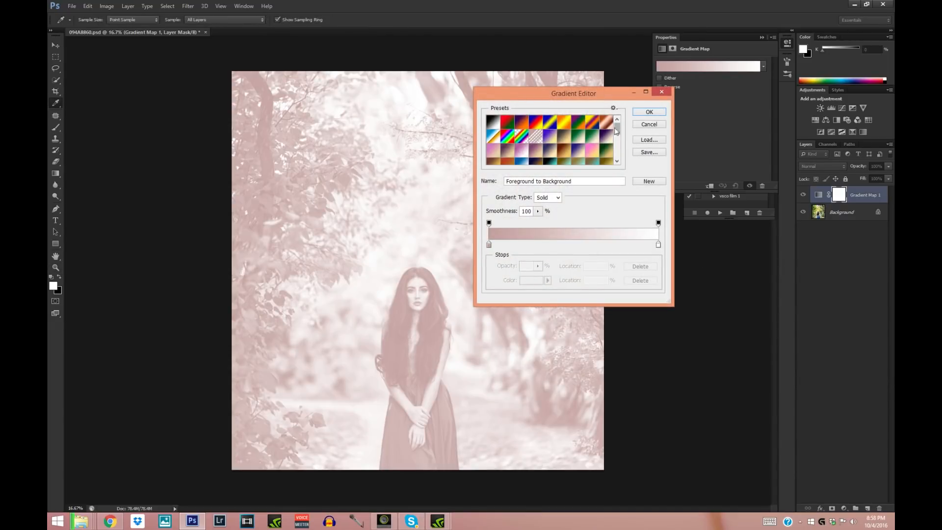
{"action": "left_click_drag", "start_coordinate": [617, 129], "coordinate": [617, 145]}
{"action": "left_click", "coordinate": [514, 147]}
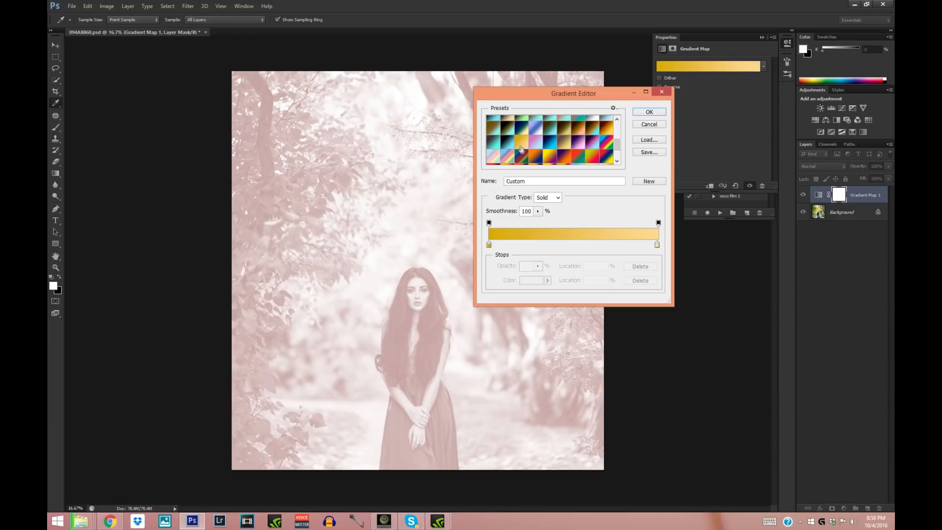
- Change the gradient's starting colour stop from gold to a dark reddish brown with a hue of 23°
{"action": "left_click", "coordinate": [489, 245]}
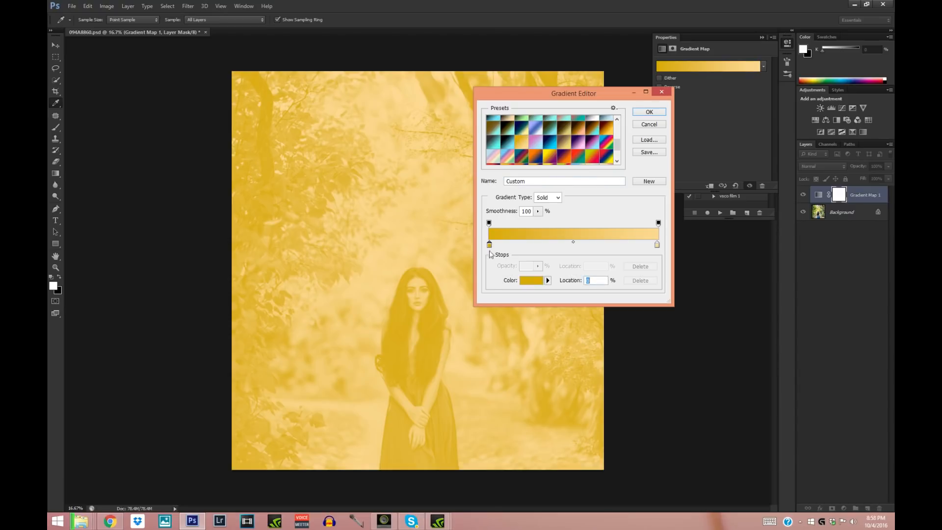
{"action": "double_click", "coordinate": [489, 245]}
{"action": "mouse_move", "coordinate": [476, 157]}
{"action": "left_mouse_down"}
{"action": "mouse_move", "coordinate": [463, 152]}
{"action": "mouse_move", "coordinate": [471, 145]}
{"action": "mouse_move", "coordinate": [432, 161]}
{"action": "mouse_move", "coordinate": [424, 221]}
{"action": "mouse_move", "coordinate": [431, 212]}
{"action": "left_mouse_up"}
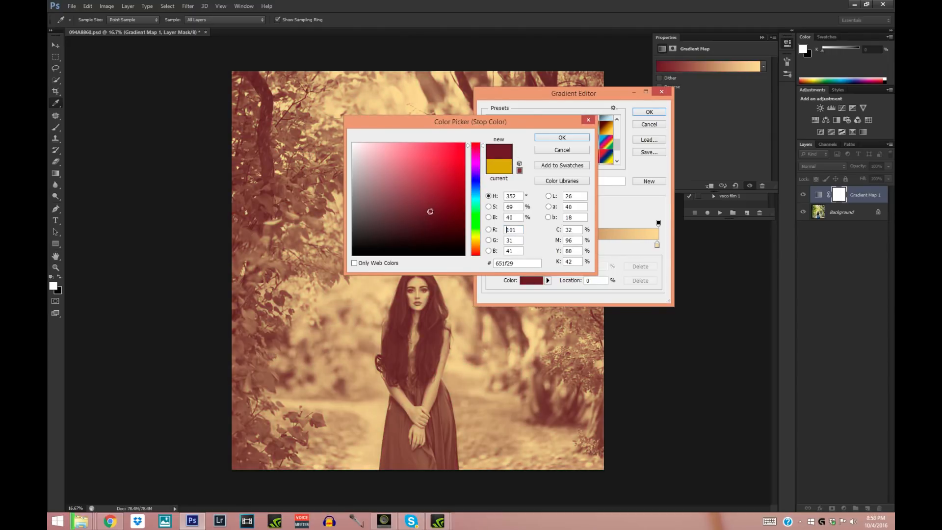
{"action": "left_click", "coordinate": [471, 146]}
{"action": "left_click_drag", "start_coordinate": [473, 254], "coordinate": [468, 250]}
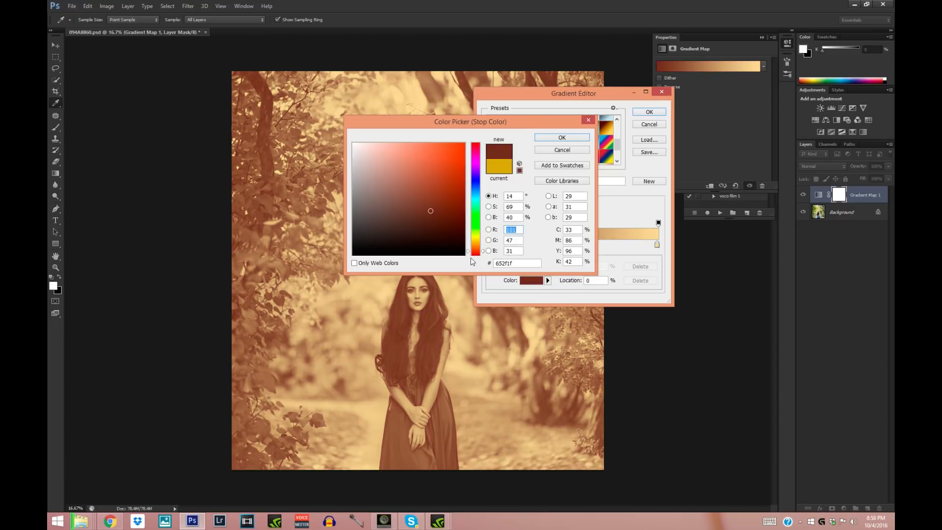
{"action": "left_click_drag", "start_coordinate": [467, 252], "coordinate": [467, 249]}
- Try several shades for the starting colour stop, settle on a burnt orange and apply the edited gradient
{"action": "left_click", "coordinate": [444, 198]}
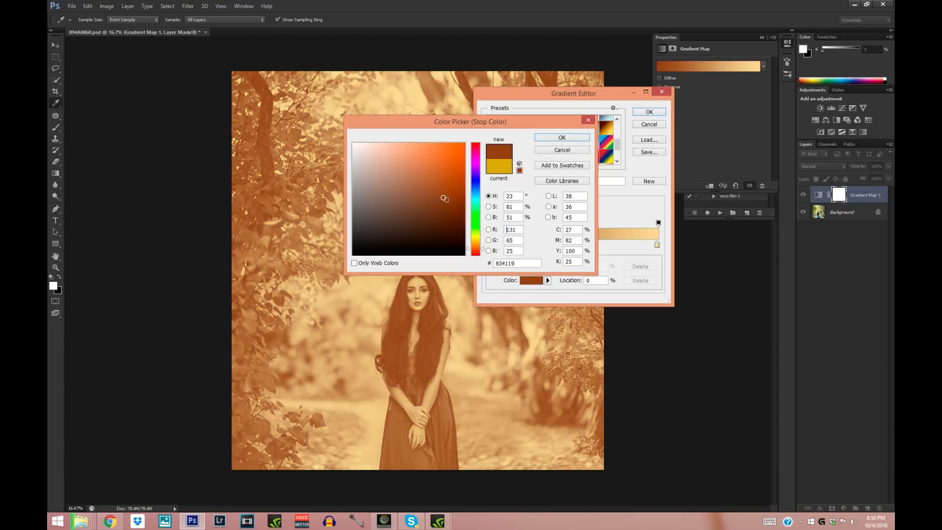
{"action": "left_click", "coordinate": [441, 210]}
{"action": "left_click", "coordinate": [432, 220]}
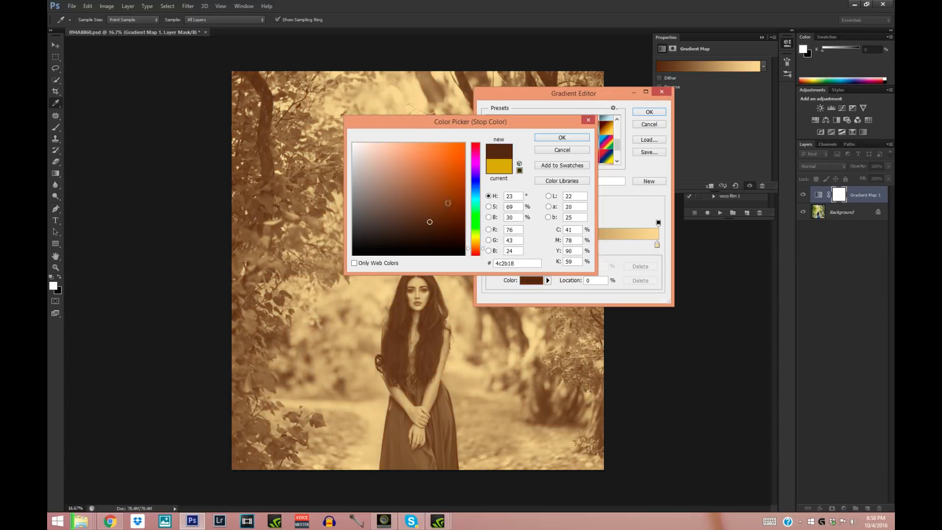
{"action": "left_click", "coordinate": [449, 202]}
{"action": "left_click", "coordinate": [457, 183]}
{"action": "left_click", "coordinate": [443, 193]}
{"action": "left_click", "coordinate": [588, 138]}
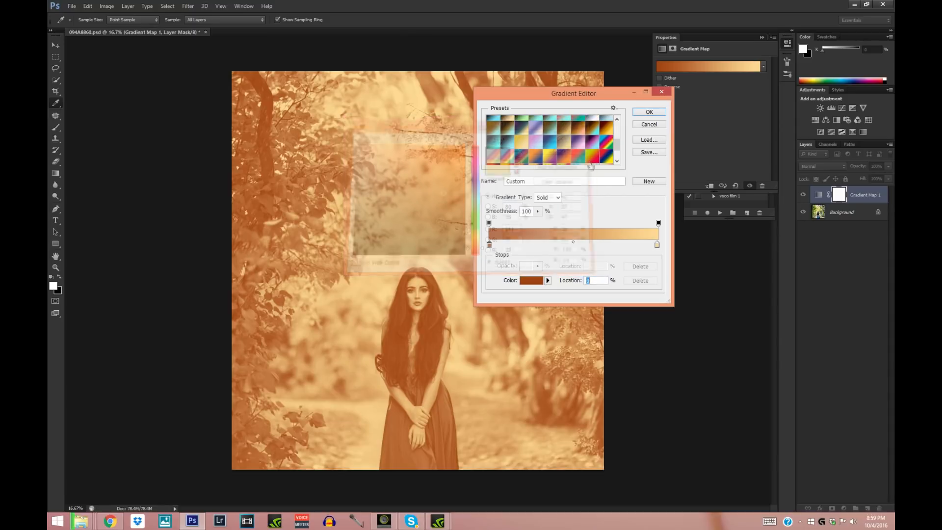
{"action": "key", "text": "z"}
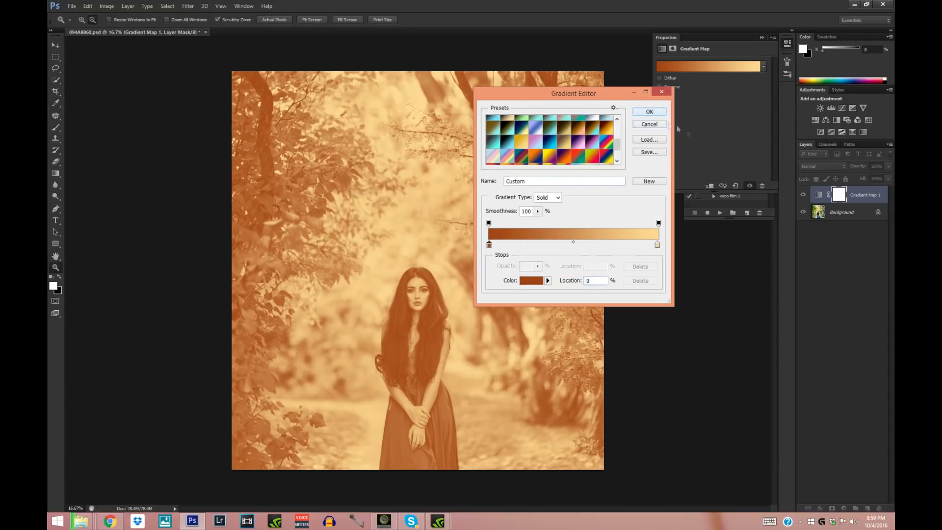
{"action": "left_click", "coordinate": [649, 112]}
- Set the gradient map layer to Multiply at 18% opacity and check its effect on the picture
{"action": "left_click", "coordinate": [833, 167]}
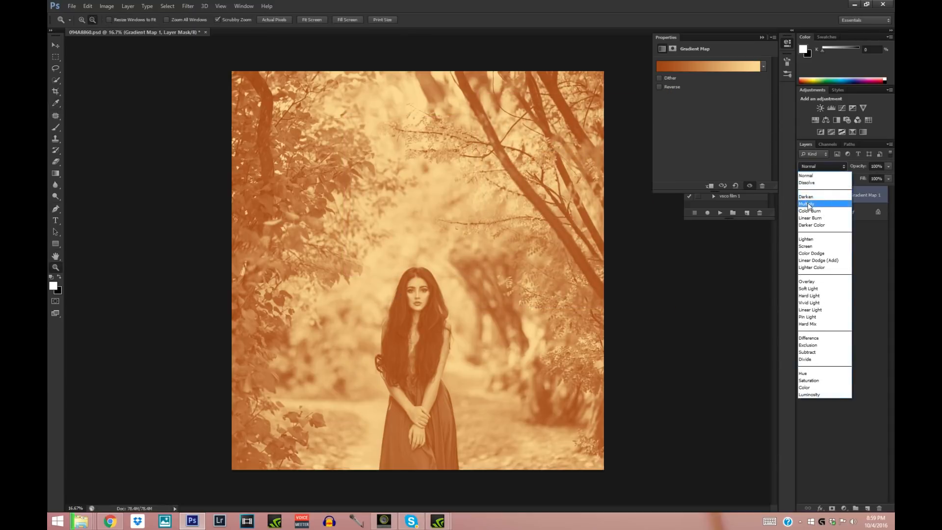
{"action": "left_click", "coordinate": [810, 203]}
{"action": "left_click", "coordinate": [889, 167]}
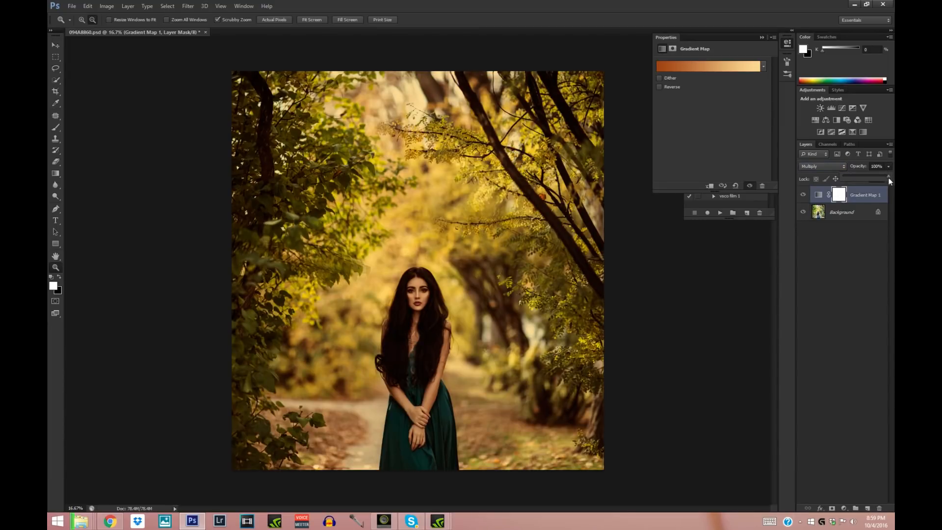
{"action": "left_click_drag", "start_coordinate": [860, 178], "coordinate": [853, 176]}
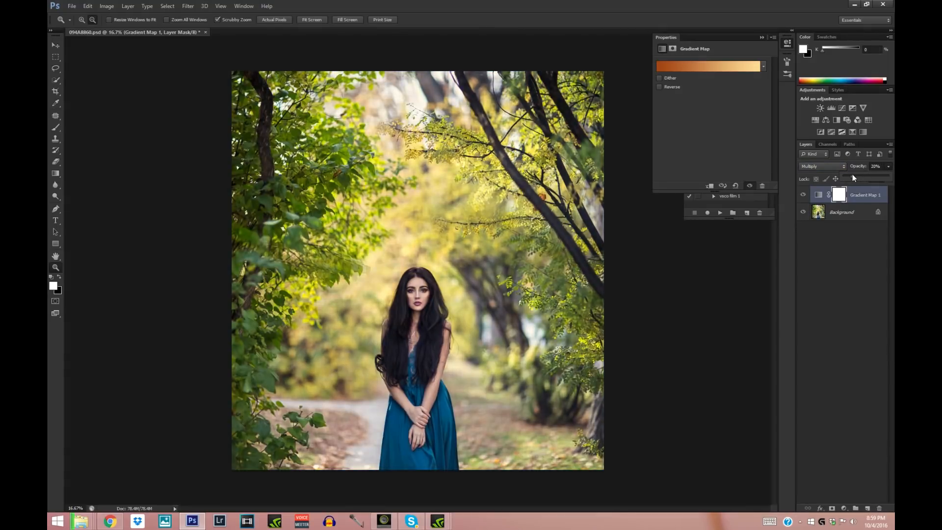
{"action": "left_click", "coordinate": [805, 195]}
- Add a Selective Color adjustment directly above the Background layer and slightly raise the black in its reds
{"action": "left_click", "coordinate": [845, 215]}
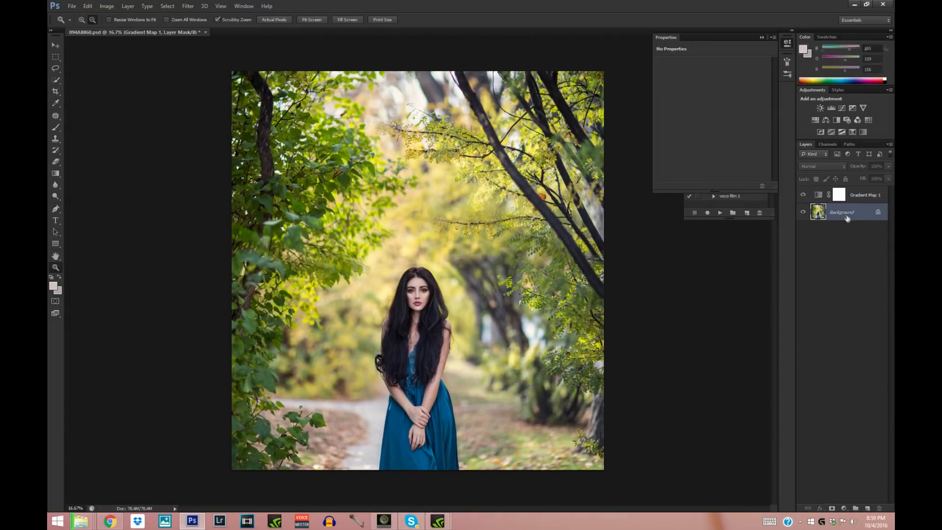
{"action": "left_click", "coordinate": [762, 38]}
{"action": "left_click", "coordinate": [844, 509]}
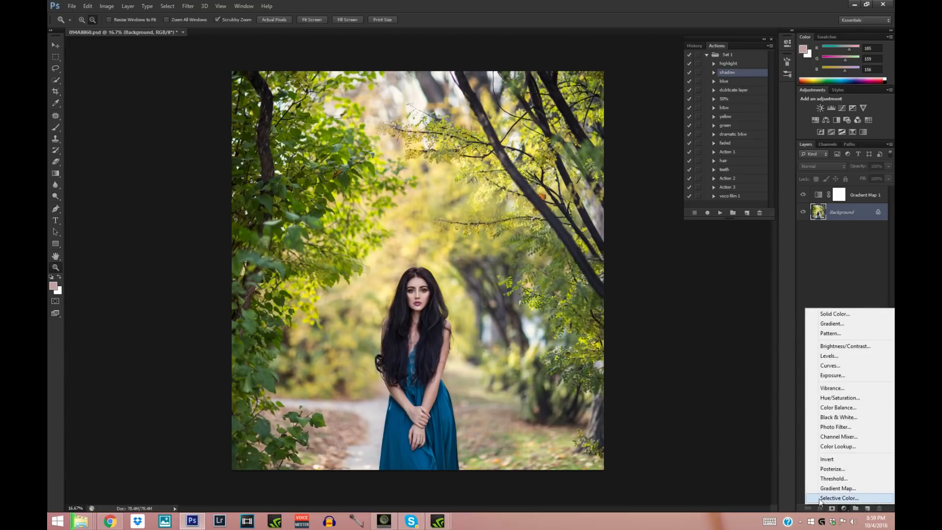
{"action": "left_click", "coordinate": [861, 498]}
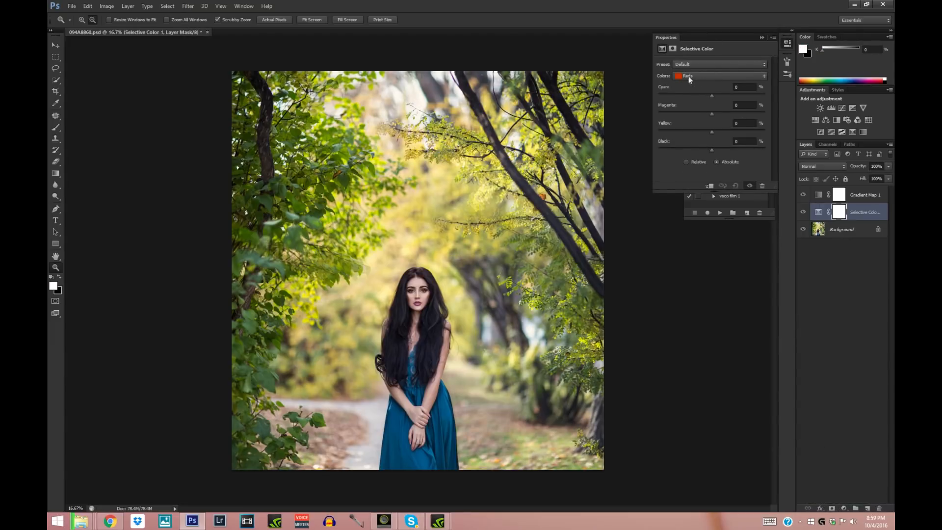
{"action": "left_click", "coordinate": [712, 151]}
{"action": "left_click_drag", "start_coordinate": [712, 150], "coordinate": [718, 152]}
- In the Selective Color adjustment, set the yellows to cyan -4% and yellow +6%
{"action": "left_click", "coordinate": [706, 75]}
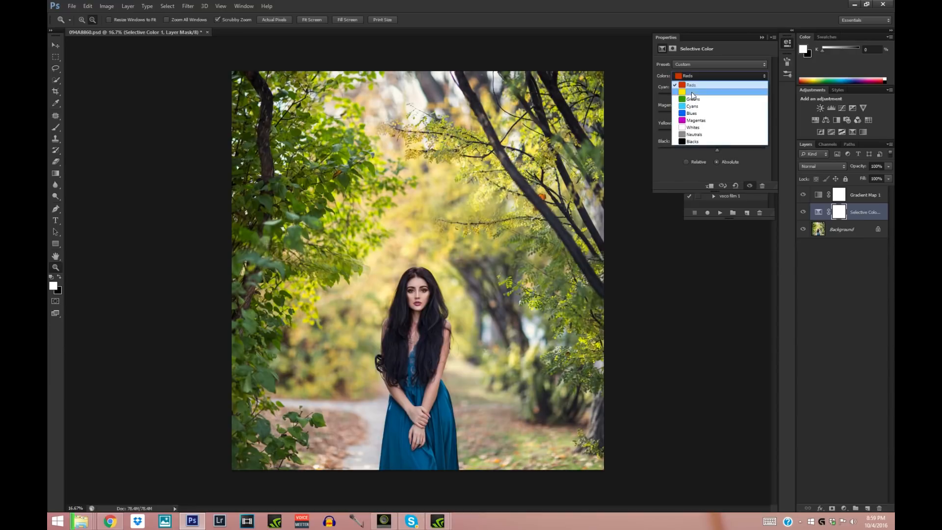
{"action": "left_click", "coordinate": [693, 93]}
{"action": "left_click_drag", "start_coordinate": [720, 134], "coordinate": [716, 133]}
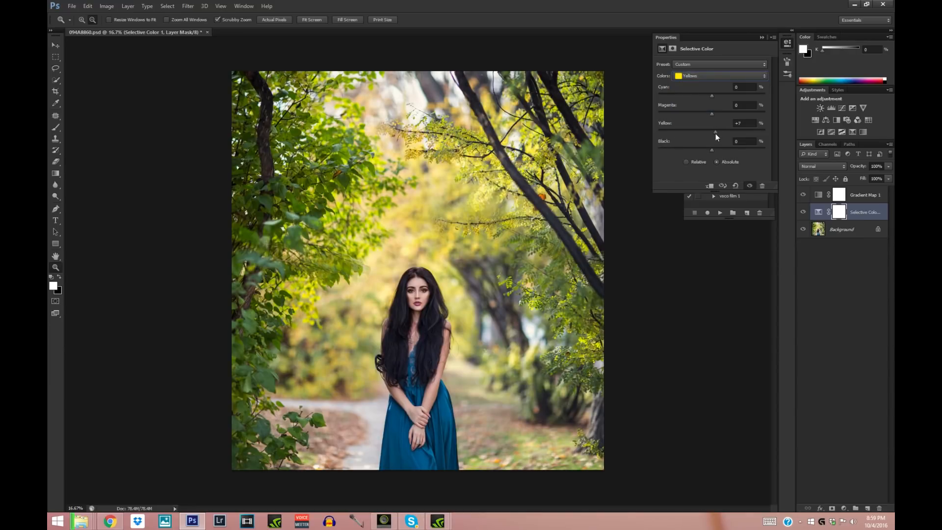
- Set the Selective Color cyans to cyan -64%, yellow +16% and black -34% to mute the blue dress
{"action": "left_click", "coordinate": [706, 77]}
{"action": "left_click", "coordinate": [709, 102]}
{"action": "left_click", "coordinate": [698, 77]}
{"action": "left_click", "coordinate": [692, 107]}
{"action": "left_click_drag", "start_coordinate": [726, 132], "coordinate": [721, 132]}
{"action": "left_click_drag", "start_coordinate": [725, 96], "coordinate": [689, 102]}
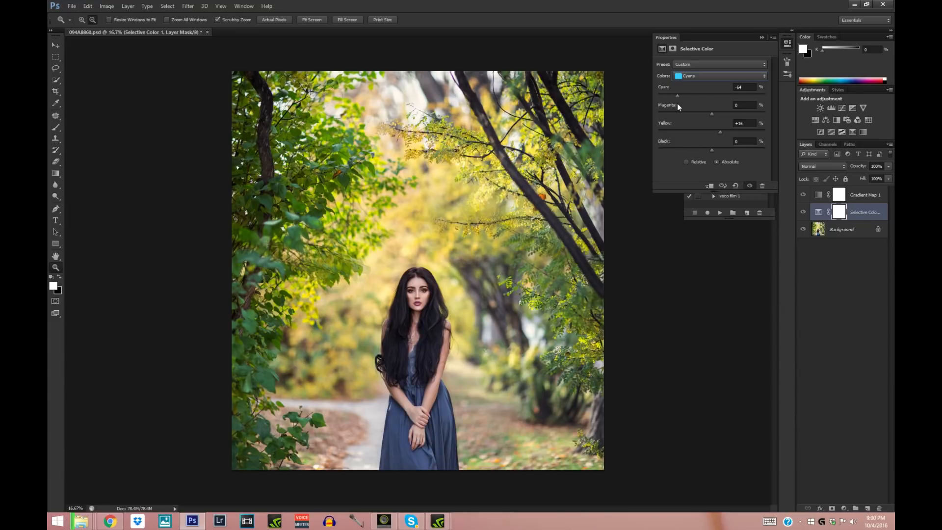
{"action": "left_click_drag", "start_coordinate": [712, 150], "coordinate": [696, 146]}
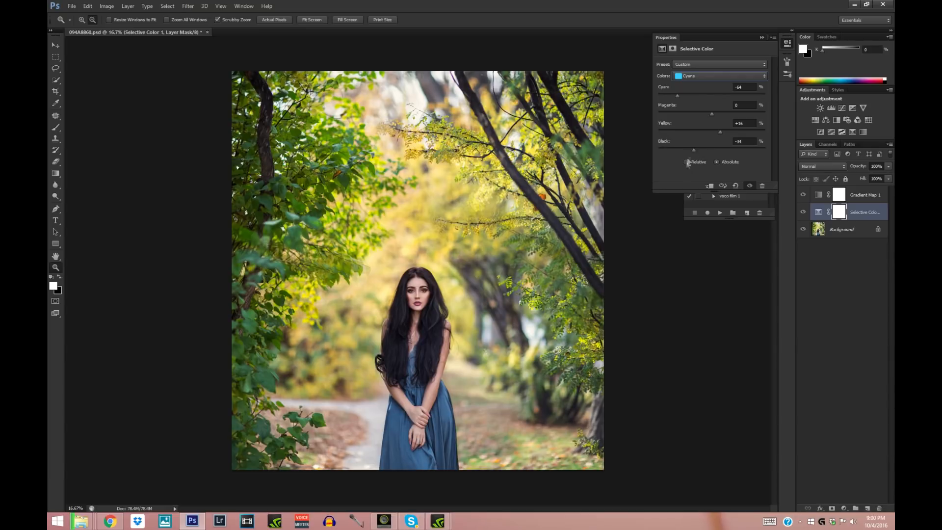
{"action": "left_click", "coordinate": [763, 38]}
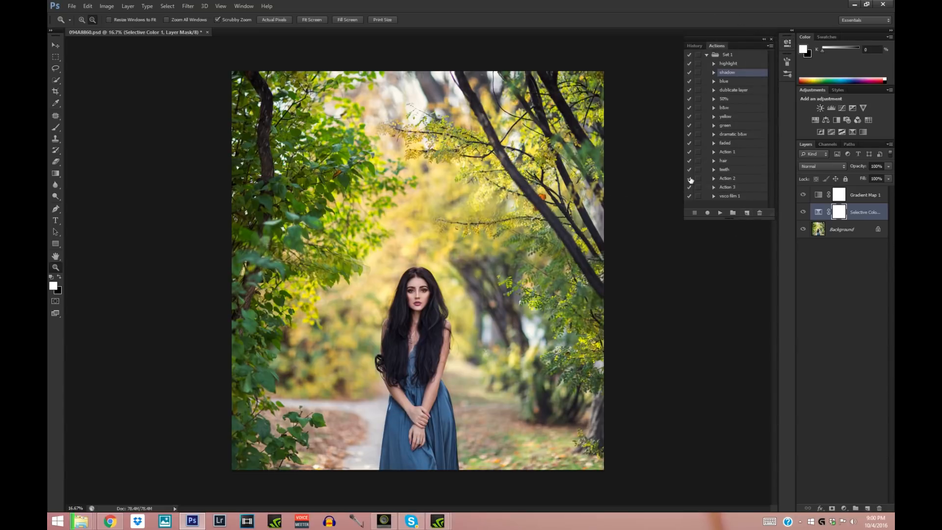
- Flatten the gradient map and Selective Color layers into the Background layer
{"action": "left_click", "coordinate": [857, 198]}
{"action": "left_click", "coordinate": [851, 229], "text": "shift"}
{"action": "right_click", "coordinate": [849, 232]}
{"action": "left_click", "coordinate": [837, 287]}
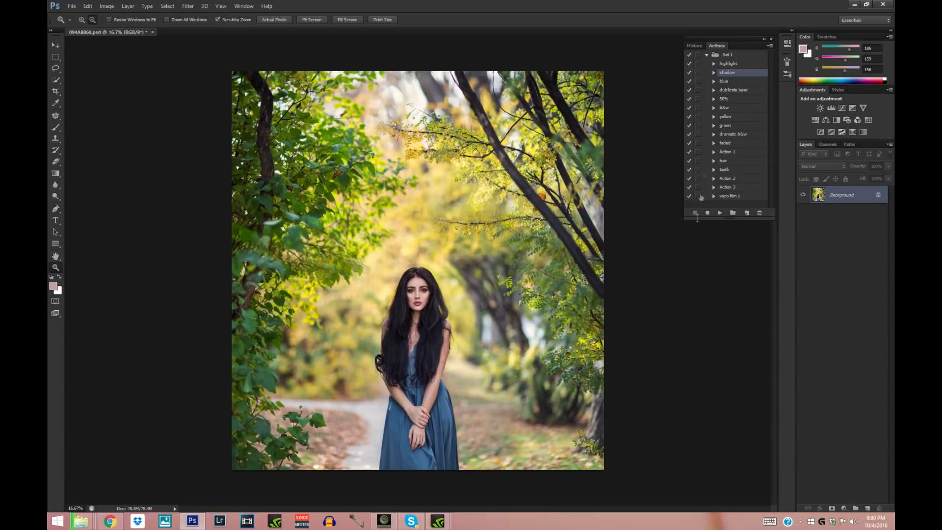
- Add a Curves adjustment layer that lifts the midtones slightly and invert its mask to black
{"action": "left_click", "coordinate": [843, 509]}
{"action": "left_click", "coordinate": [829, 369]}
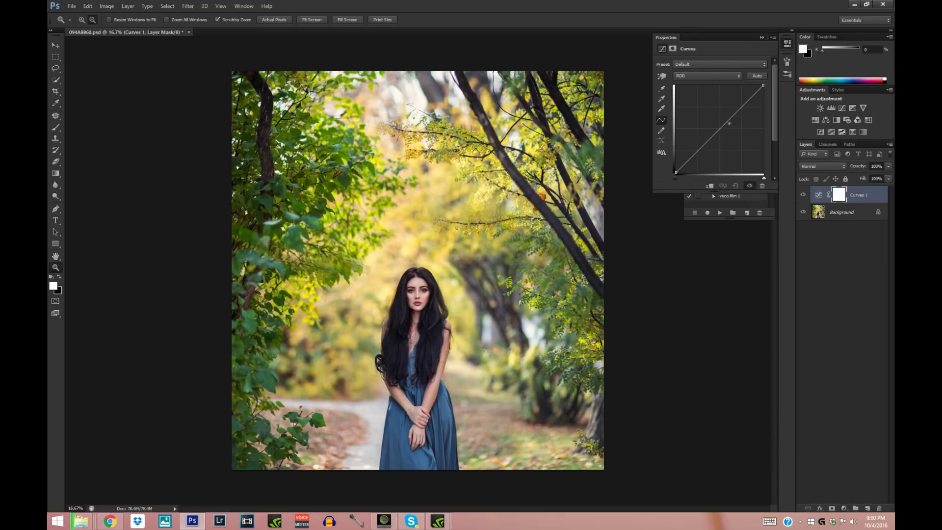
{"action": "left_click", "coordinate": [717, 128]}
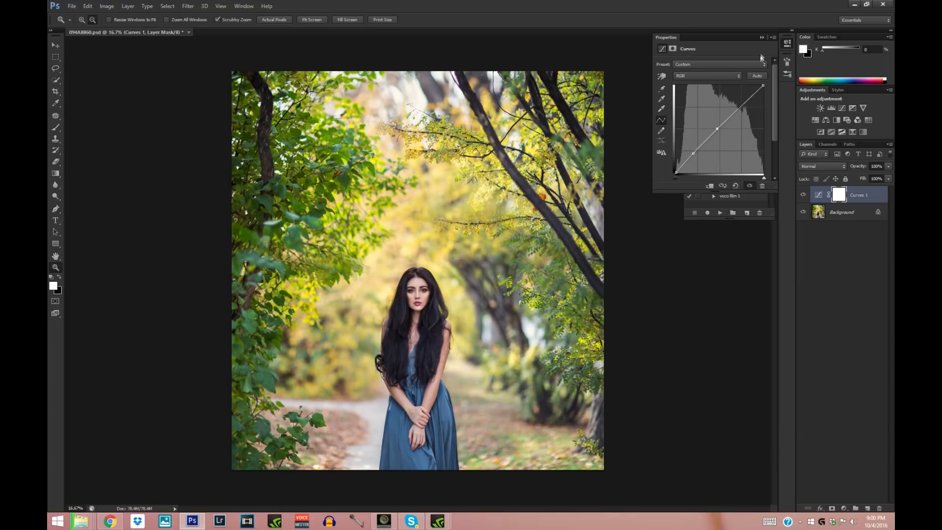
{"action": "left_click", "coordinate": [762, 37]}
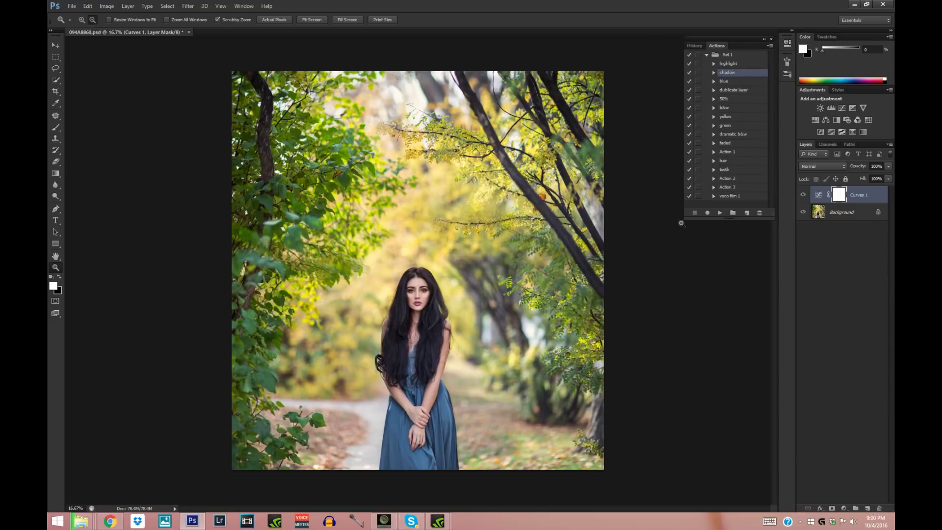
{"action": "key", "text": "ctrl+i"}
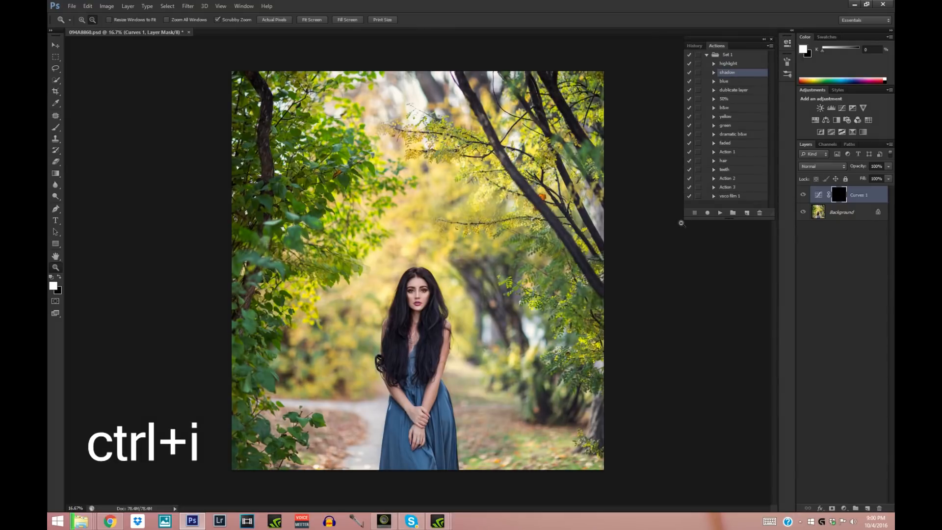
- Reveal the Curves effect on the woman with a soft white 422 px brush and flatten the image
{"action": "left_click", "coordinate": [55, 128]}
{"action": "left_click", "coordinate": [92, 20]}
{"action": "left_click", "coordinate": [134, 48]}
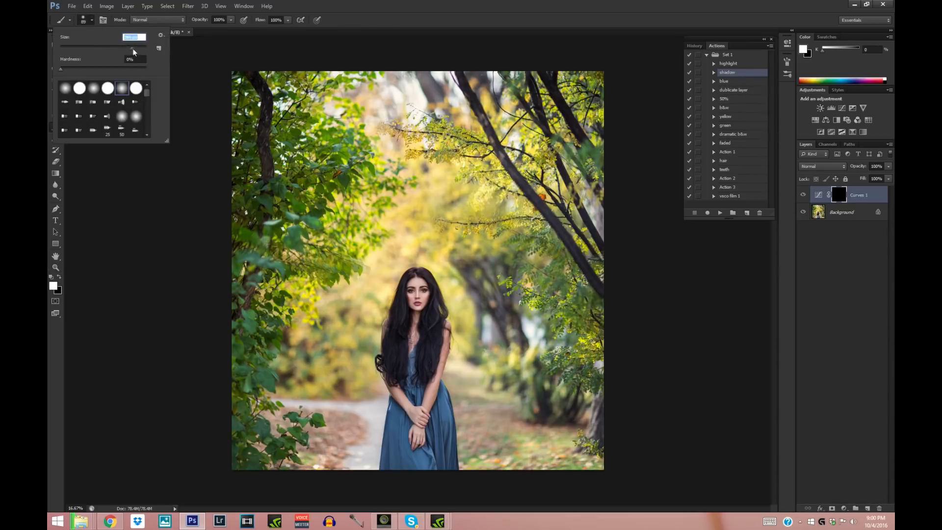
{"action": "key", "text": "Return"}
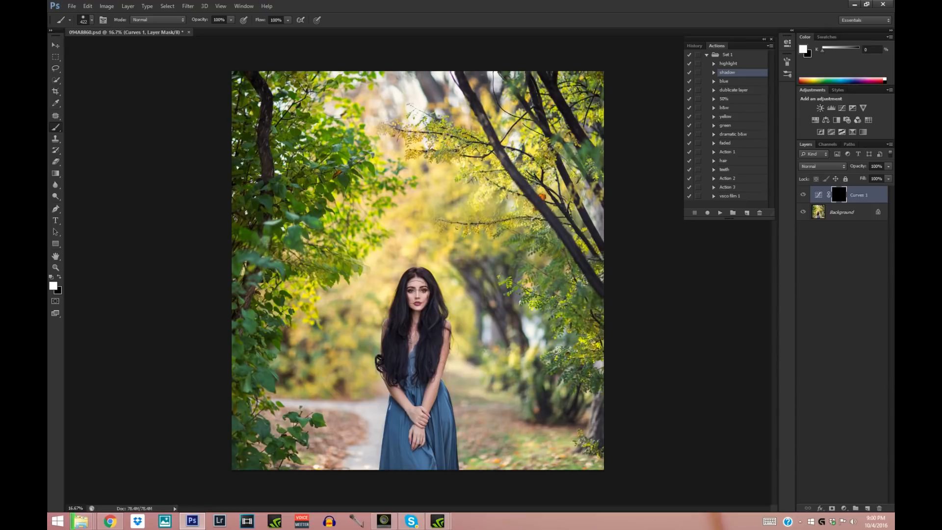
{"action": "left_click_drag", "start_coordinate": [401, 295], "coordinate": [400, 385]}
{"action": "right_click", "coordinate": [839, 216]}
{"action": "left_click", "coordinate": [827, 271]}
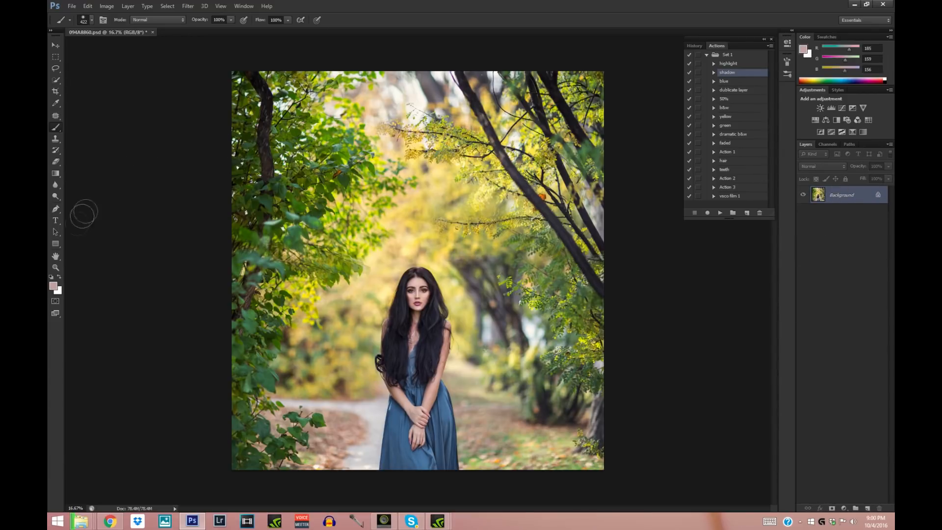
- Save the picture as a JPEG named 1 at maximum quality 12 and close the document
{"action": "left_click", "coordinate": [55, 268]}
{"action": "left_click", "coordinate": [101, 80], "text": "alt"}
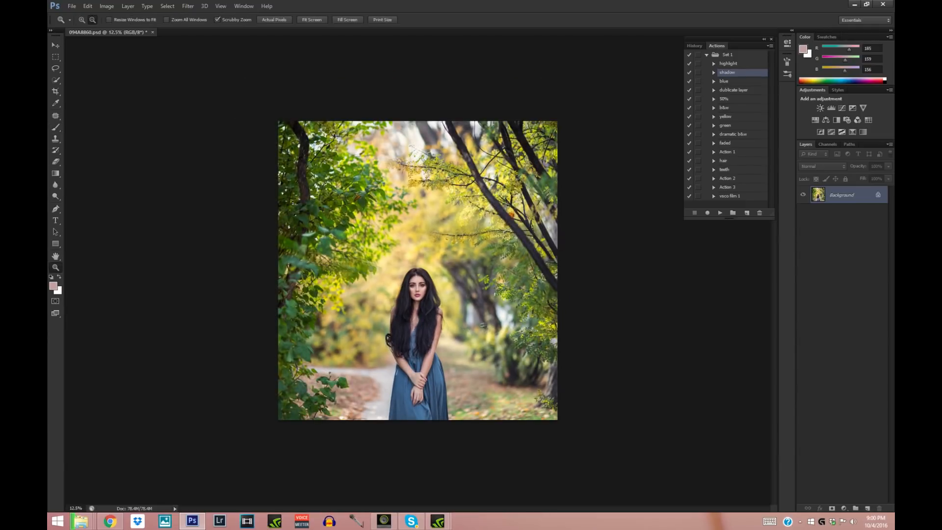
{"action": "left_click", "coordinate": [73, 6]}
{"action": "left_click", "coordinate": [101, 113]}
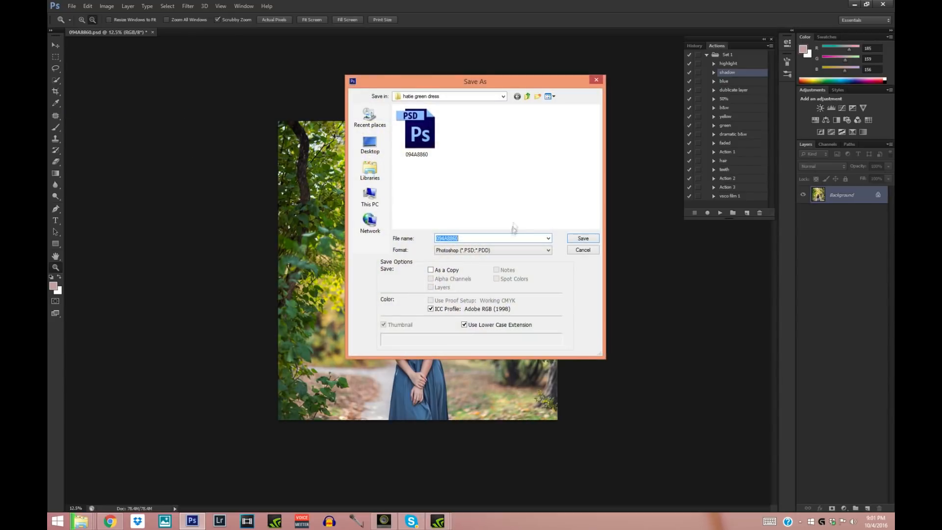
{"action": "left_click", "coordinate": [501, 250]}
{"action": "left_click", "coordinate": [463, 305]}
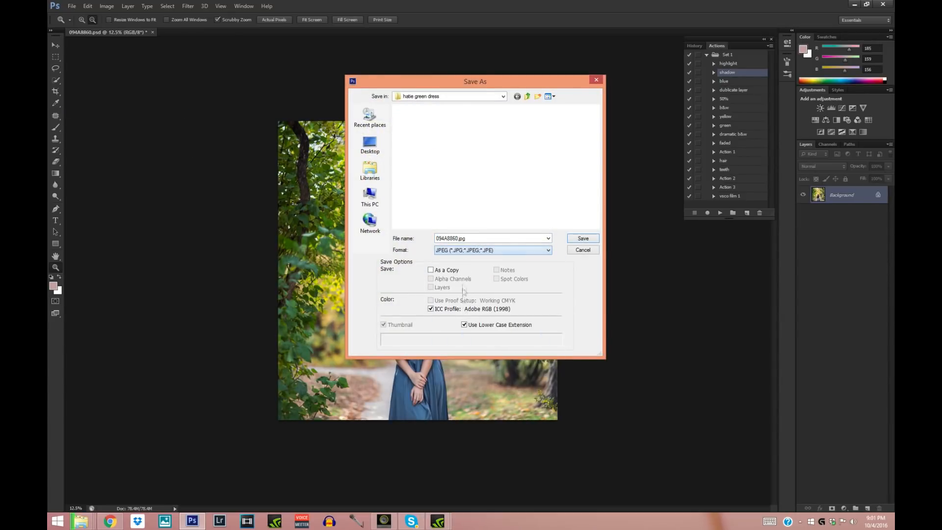
{"action": "double_click", "coordinate": [465, 238]}
{"action": "type", "text": "1"}
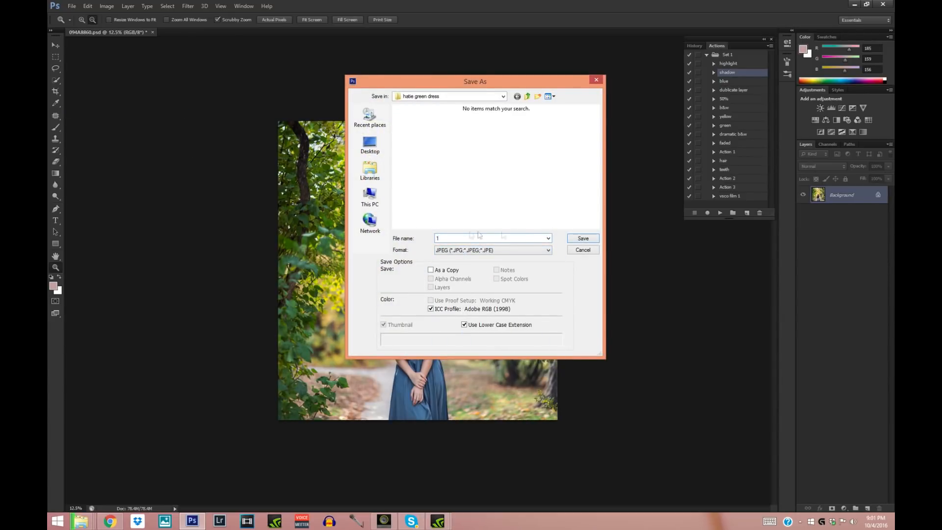
{"action": "left_click", "coordinate": [576, 241]}
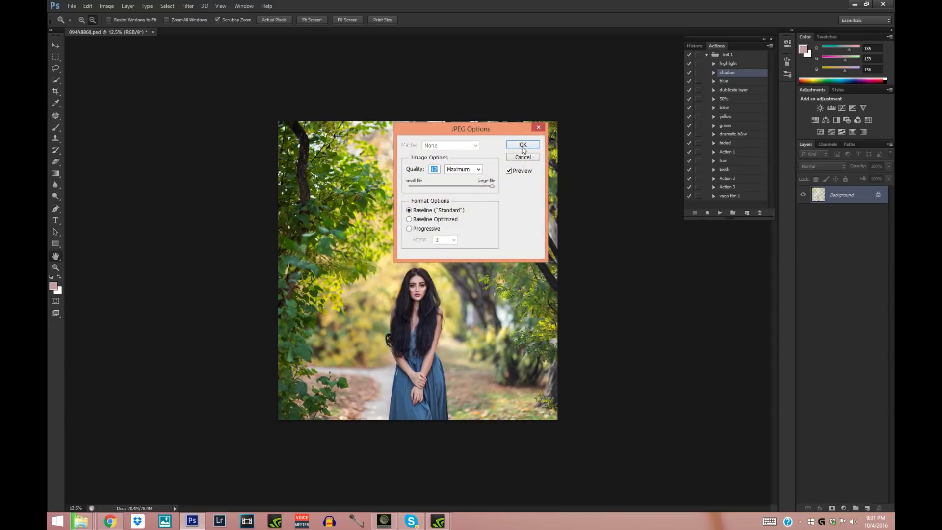
{"action": "left_click", "coordinate": [523, 145]}
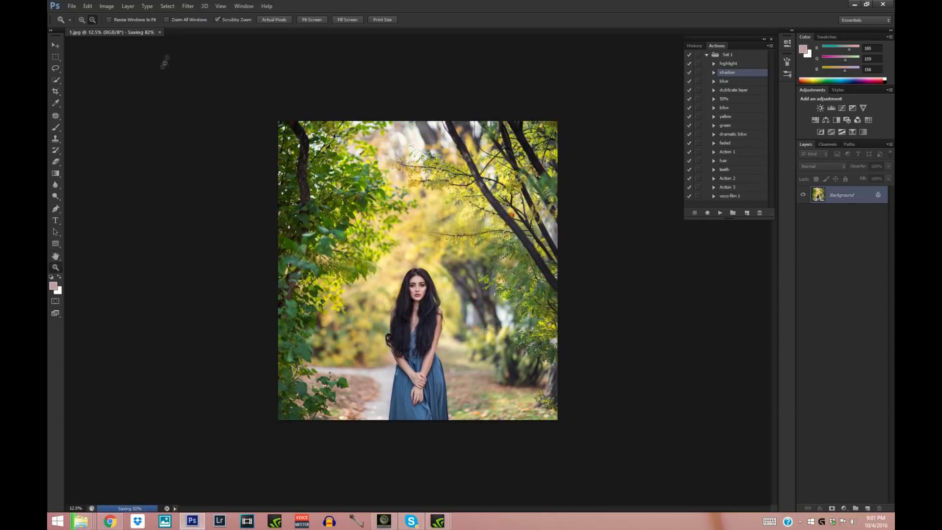
{"action": "left_click", "coordinate": [129, 33]}
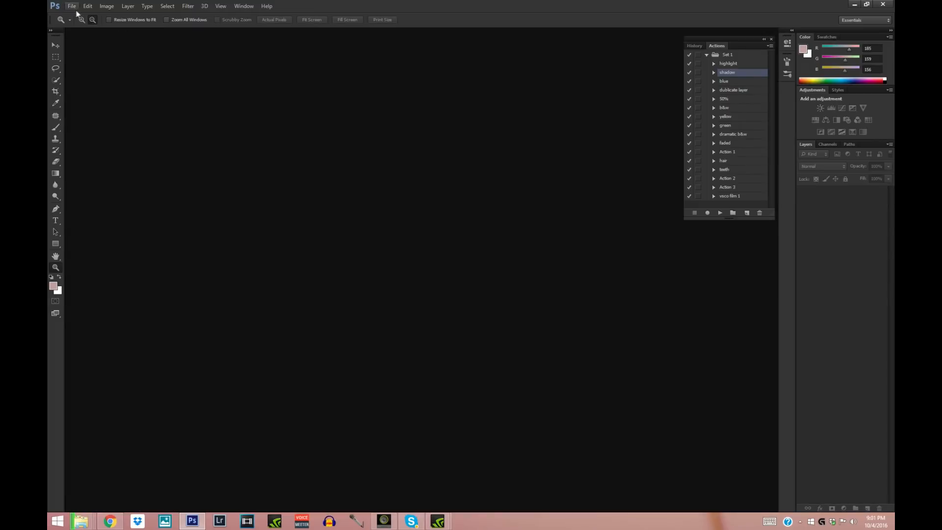
- Open the saved file 1 from the habe green dress folder as a Camera Raw image
{"action": "left_click", "coordinate": [72, 7]}
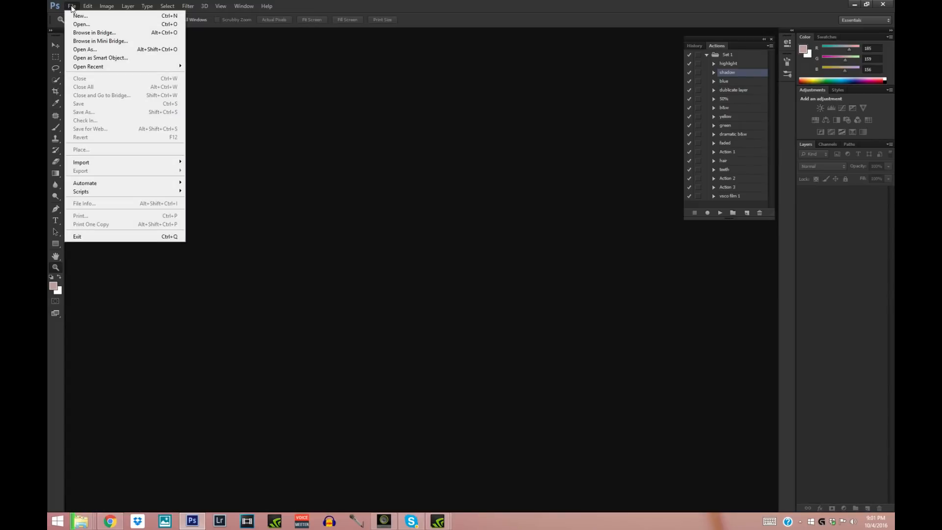
{"action": "left_click", "coordinate": [83, 50]}
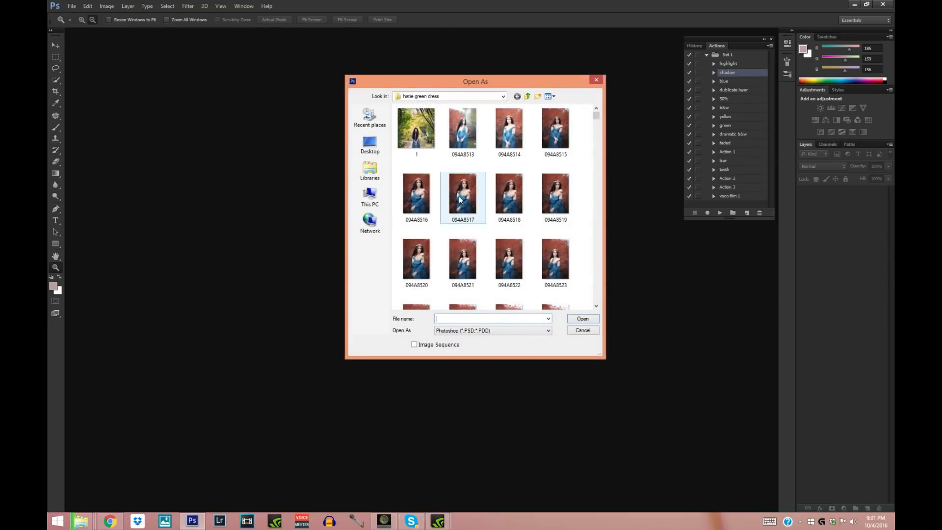
{"action": "left_click", "coordinate": [527, 331]}
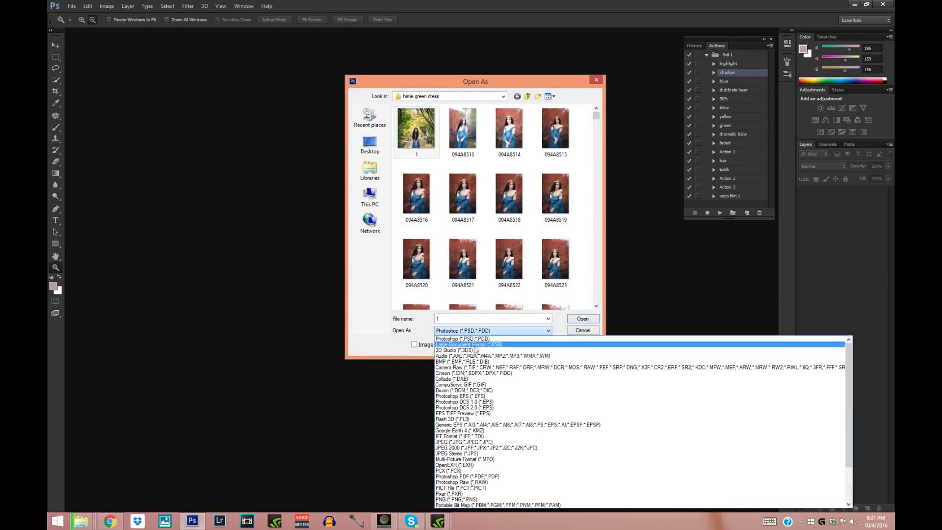
{"action": "left_click", "coordinate": [554, 368]}
{"action": "left_click", "coordinate": [582, 319]}
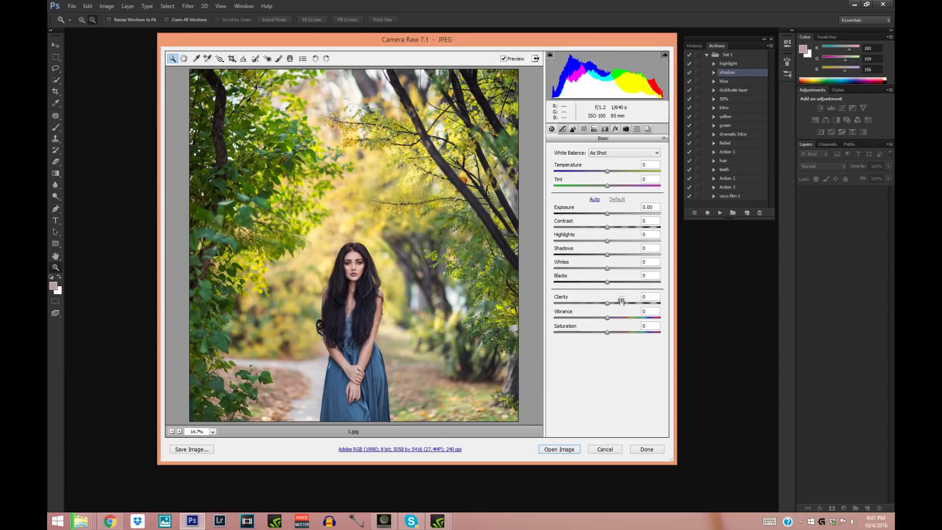
- Set clarity to +23, contrast +21, exposure +0.10, shadows +17, vibrance +16 and highlights +3 in the basic adjustments
{"action": "left_click_drag", "start_coordinate": [607, 305], "coordinate": [619, 305]}
{"action": "left_click_drag", "start_coordinate": [607, 214], "coordinate": [619, 228]}
{"action": "left_click", "coordinate": [608, 255]}
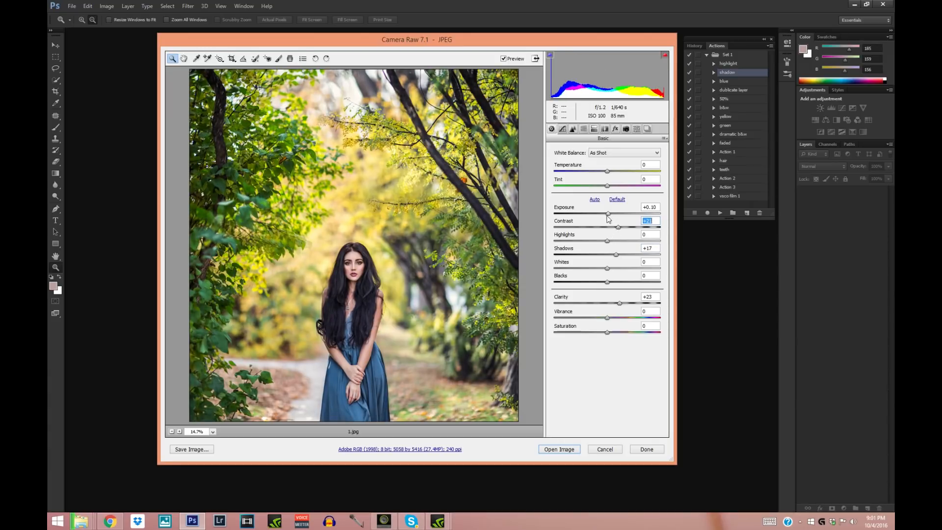
{"action": "left_click_drag", "start_coordinate": [605, 316], "coordinate": [612, 317]}
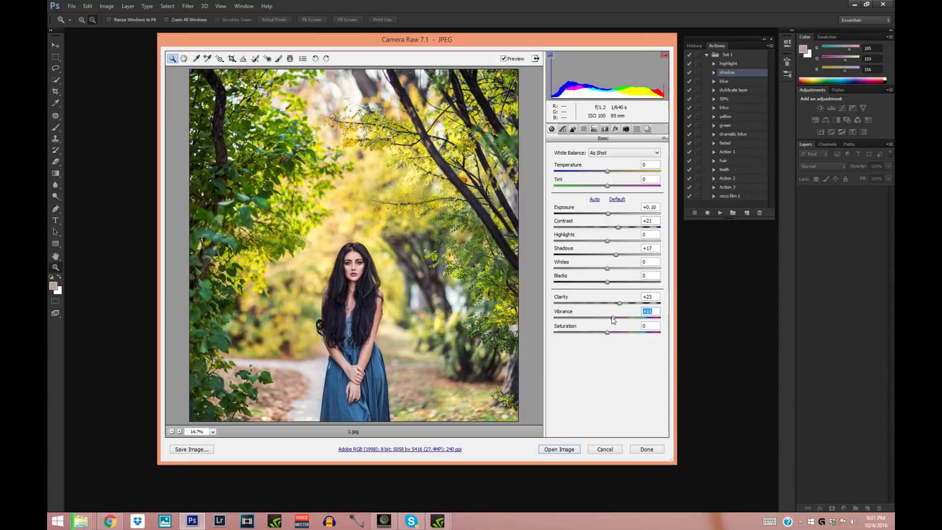
{"action": "left_click_drag", "start_coordinate": [608, 241], "coordinate": [610, 242]}
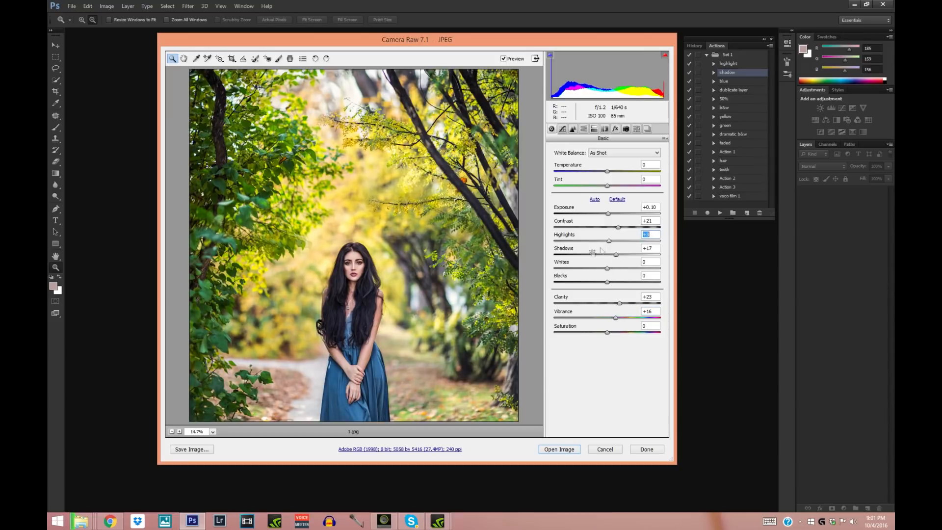
- Set the tint to -6, compare the picture with and without the adjustments, and open the developed image in Photoshop
{"action": "left_click", "coordinate": [350, 296]}
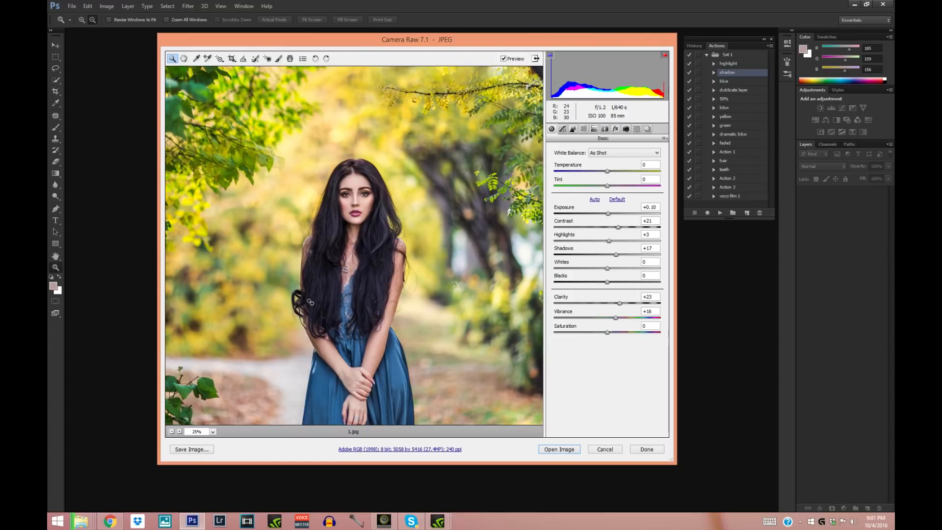
{"action": "left_click", "coordinate": [608, 186]}
{"action": "left_click_drag", "start_coordinate": [608, 187], "coordinate": [604, 188]}
{"action": "left_click", "coordinate": [172, 431]}
{"action": "left_click", "coordinate": [504, 58]}
{"action": "left_click", "coordinate": [504, 59]}
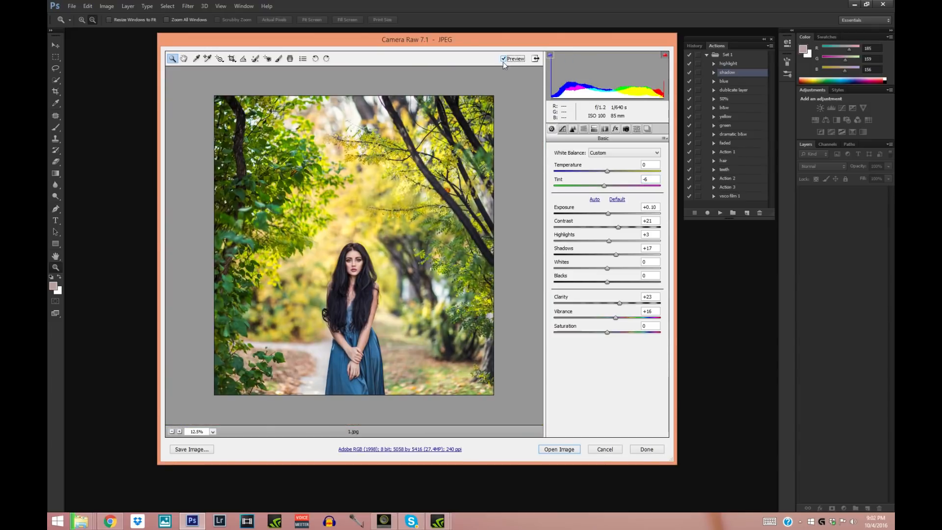
{"action": "left_click", "coordinate": [567, 450]}
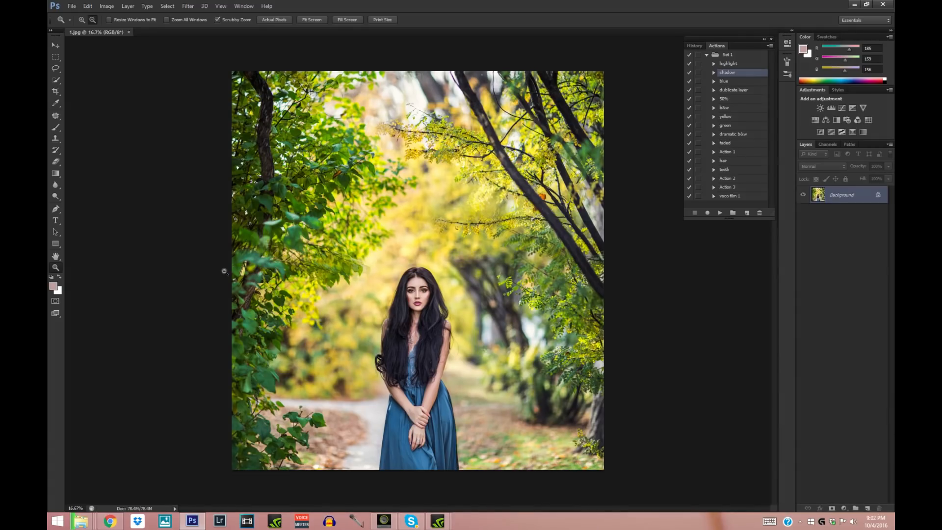
- Compare the finished picture 1.jpg with the original frame 094A8860.CR2 by switching between the two documents
{"action": "left_click", "coordinate": [149, 115]}
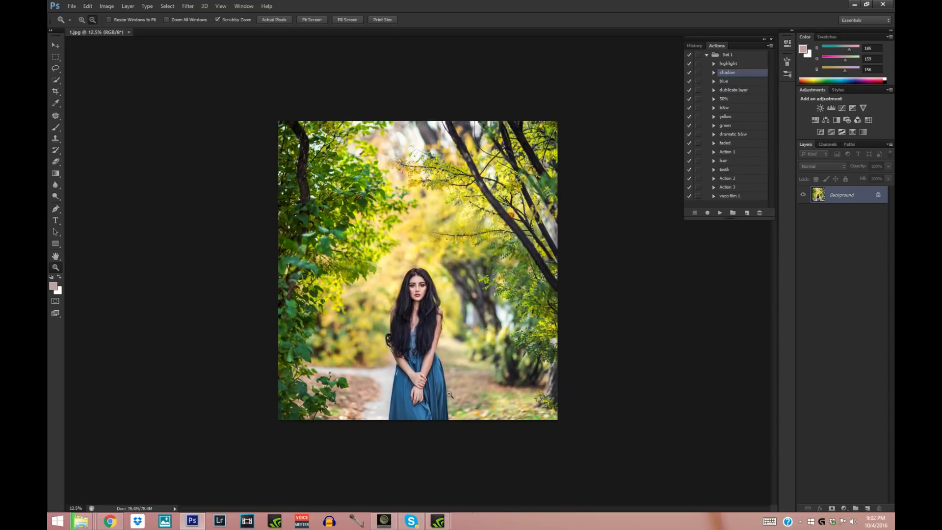
{"action": "left_click", "coordinate": [82, 19]}
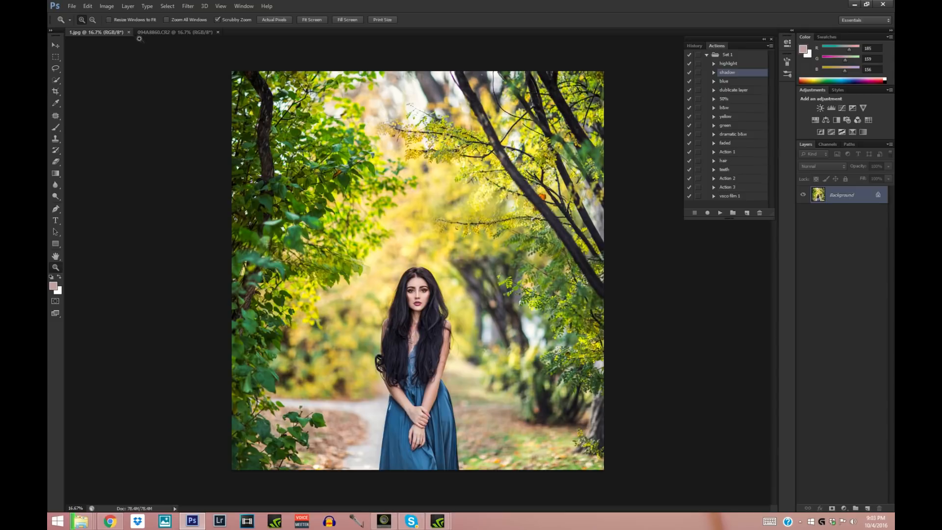
{"action": "left_click", "coordinate": [143, 32]}
{"action": "left_click", "coordinate": [109, 33]}
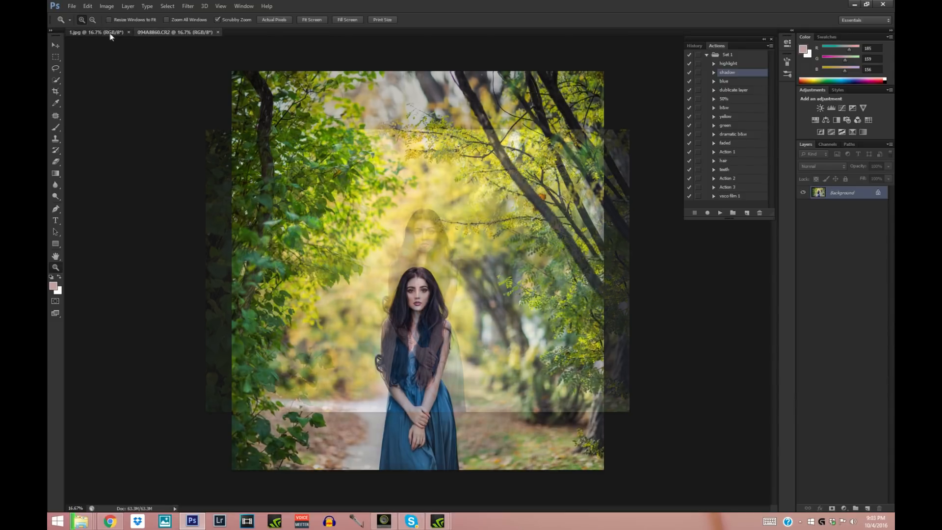
{"action": "left_click", "coordinate": [151, 33]}
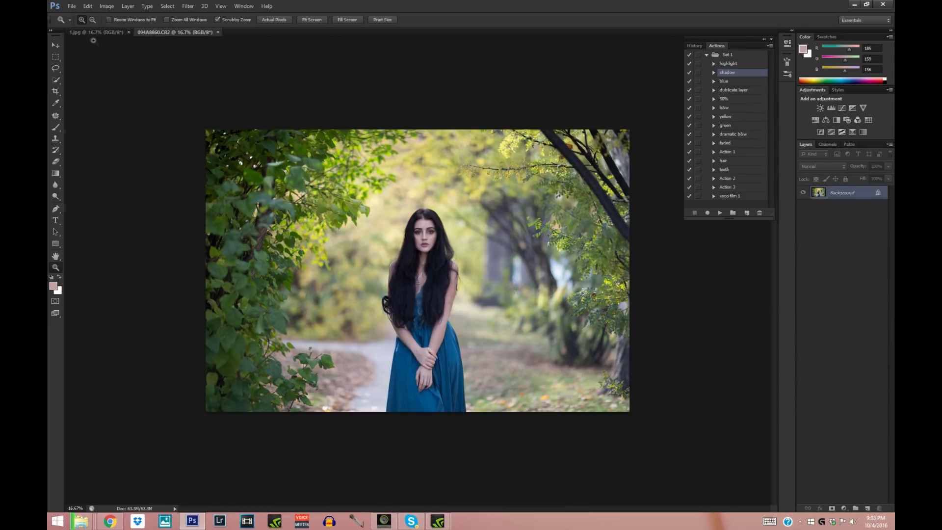
{"action": "left_click", "coordinate": [108, 33]}
{"action": "left_click", "coordinate": [154, 32]}
{"action": "left_click", "coordinate": [110, 33]}
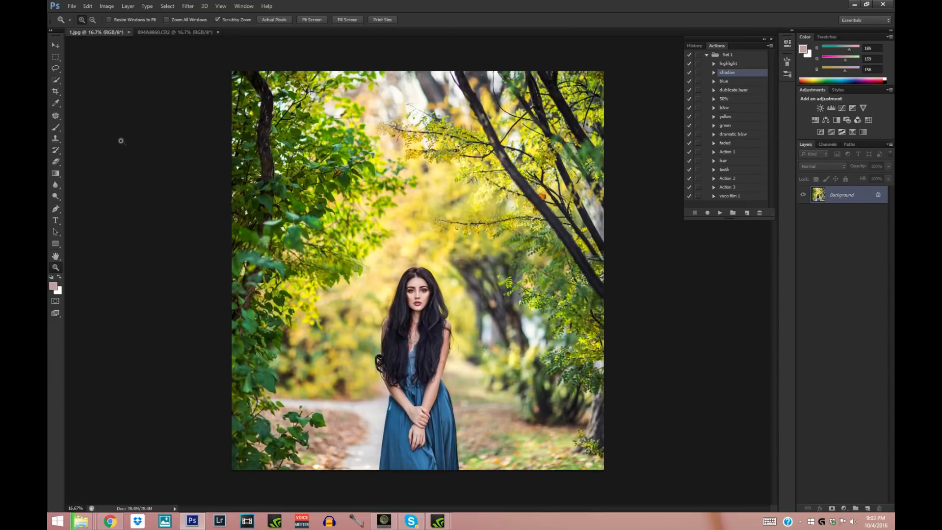